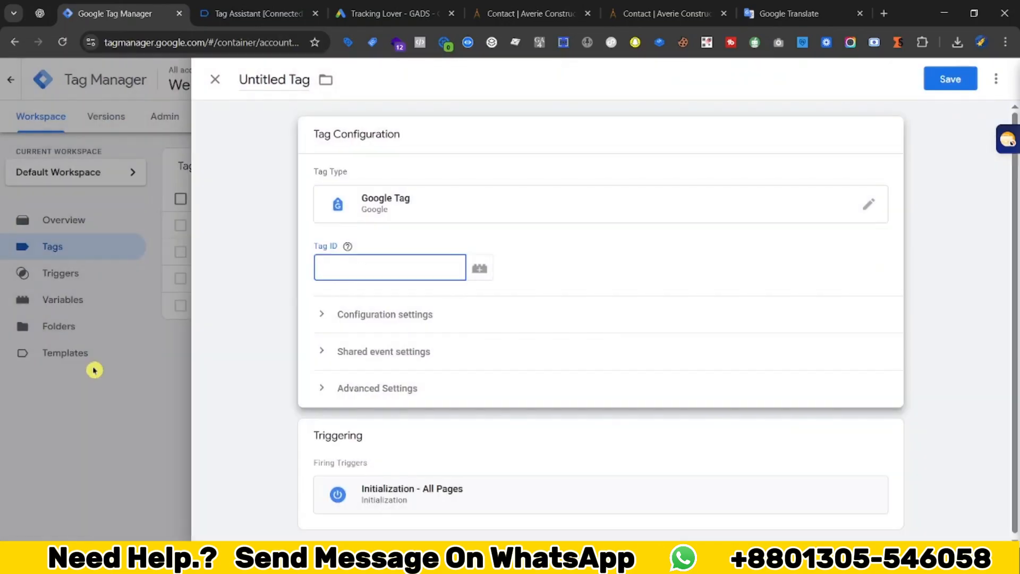
Set the Google Tag's Tag ID to AW-{{GADS - Conversion ID}} and save the tag as Google Ads Tag.
type("AW-")
left_click(393, 14)
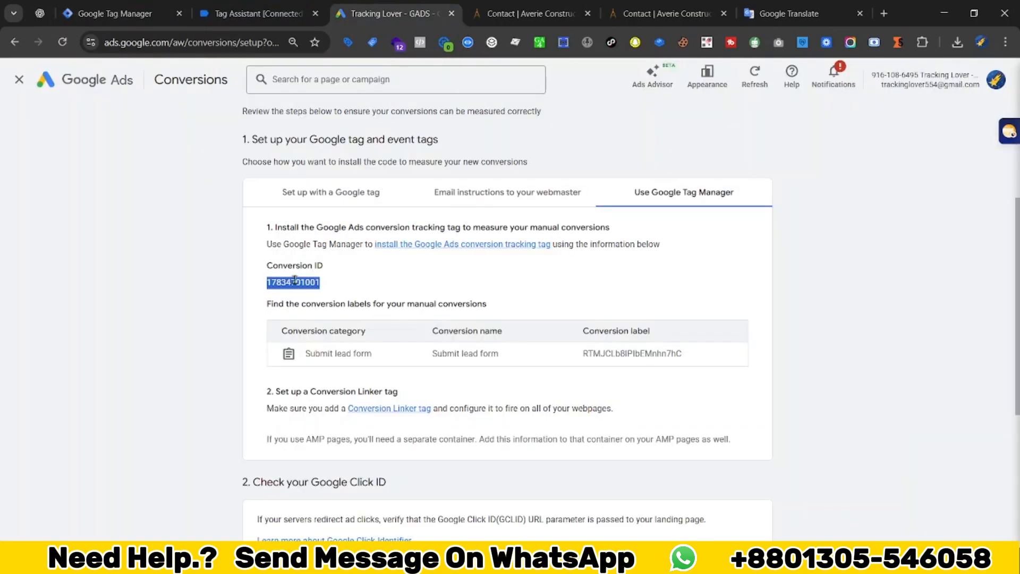
right_click(286, 281)
left_click(314, 290)
left_click(114, 18)
type("{{")
scroll(385, 286, "down", 2)
type("G")
left_click(348, 341)
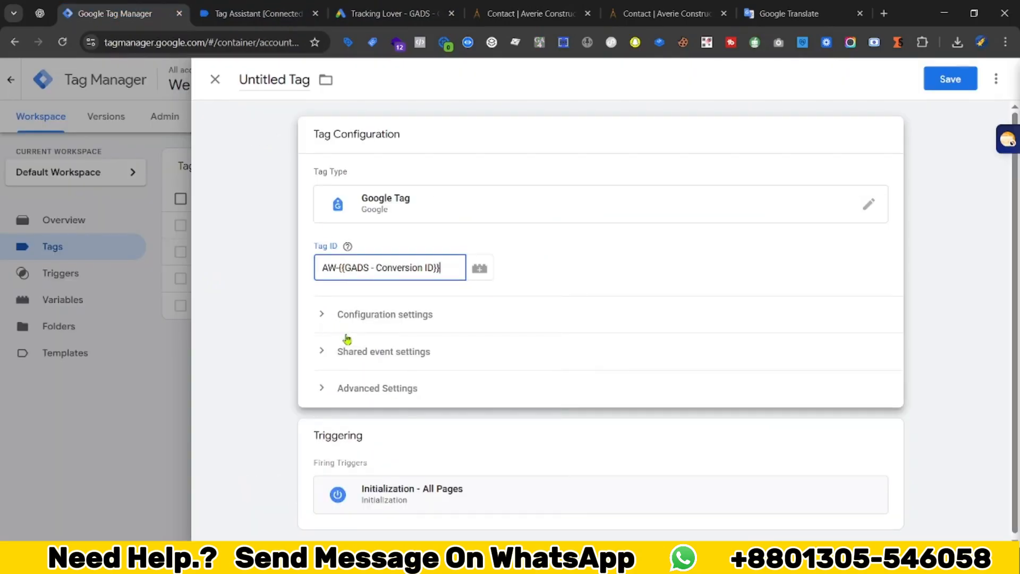
key("ctrl+s")
type("Google A")
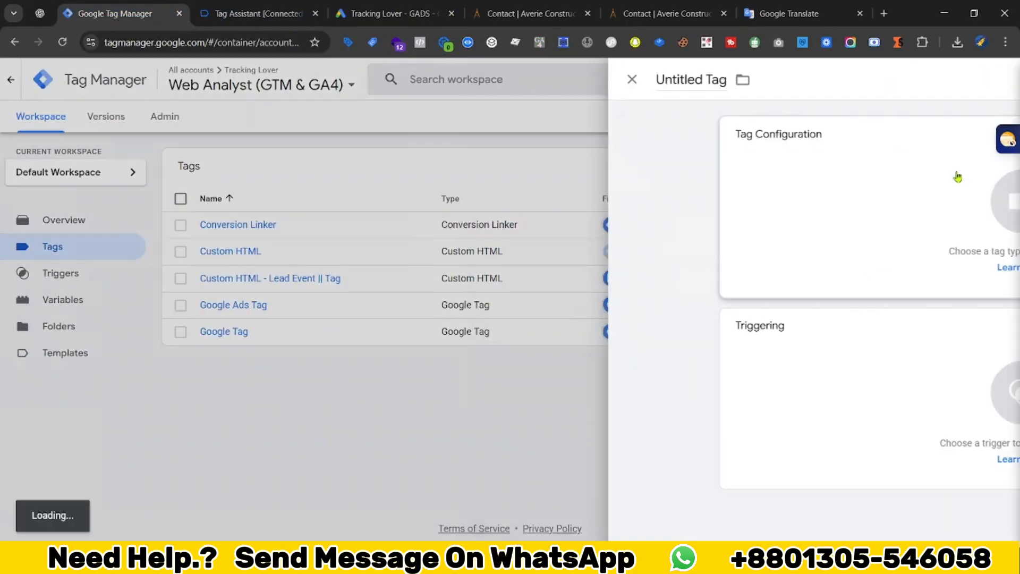
Configure a new Google Ads Conversion Tracking tag with {{GADS - Conversion ID}} as its Conversion ID.
left_click(957, 177)
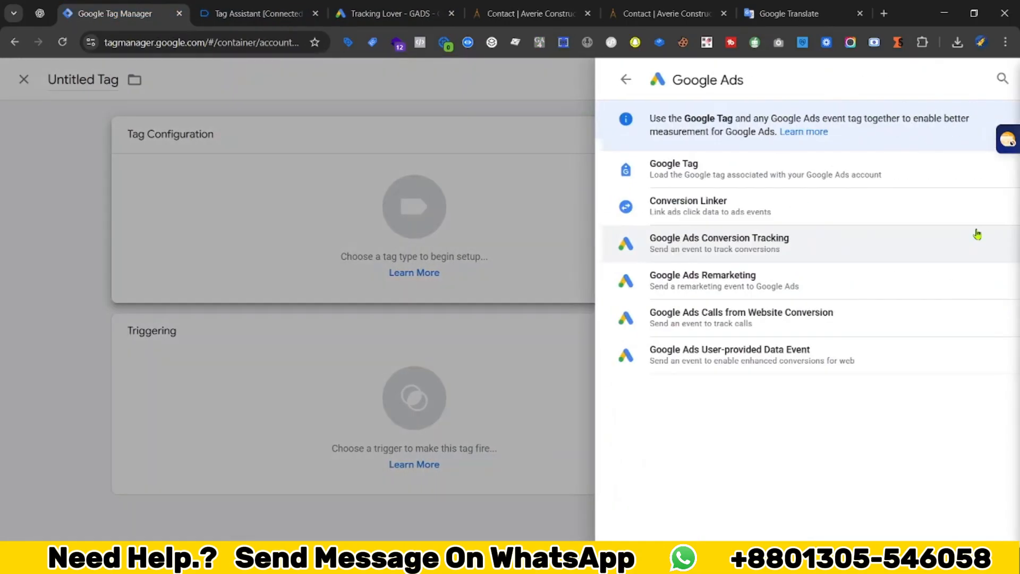
left_click(974, 232)
left_click(449, 256)
type("{{gad")
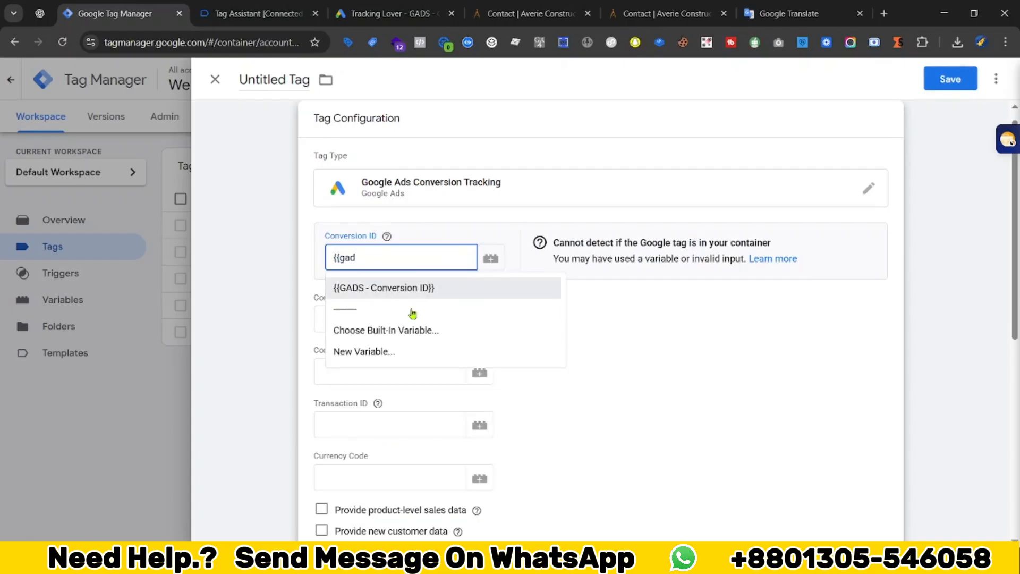
left_click(406, 289)
Copy the Submit lead form conversion label from Google Ads into the tag's Conversion Label field and save the tag.
left_click(394, 14)
scroll(407, 307, "down", 2)
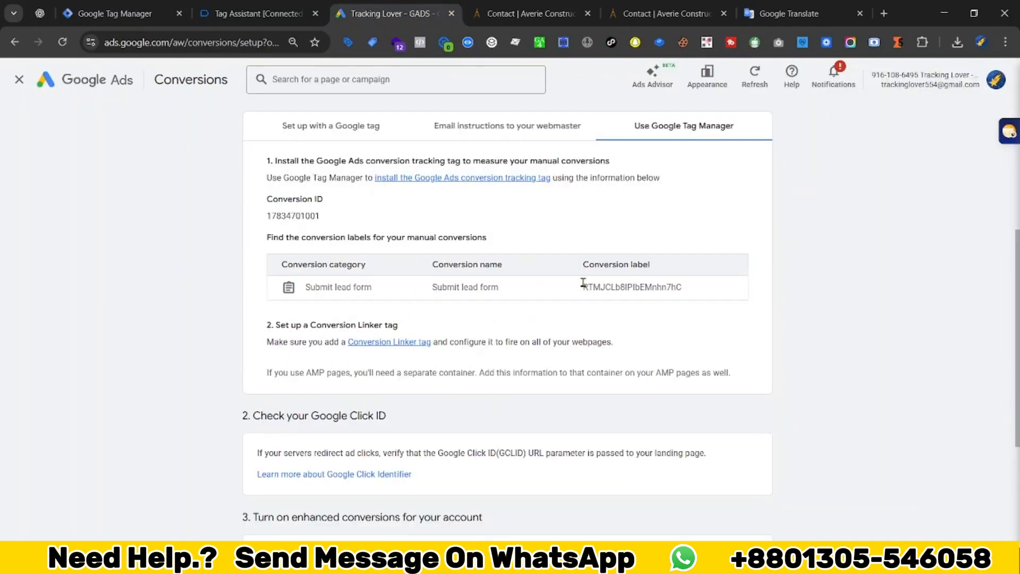
double_click(609, 288)
right_click(635, 290)
left_click(676, 308)
left_click(127, 13)
left_click(361, 319)
key("ctrl+v")
left_click(361, 372)
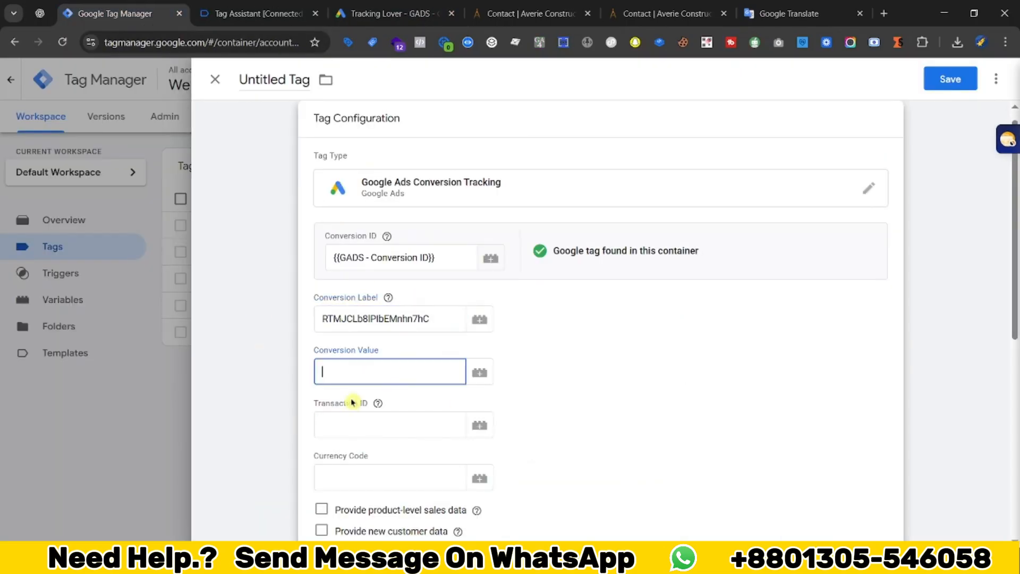
scroll(357, 238, "down", 8)
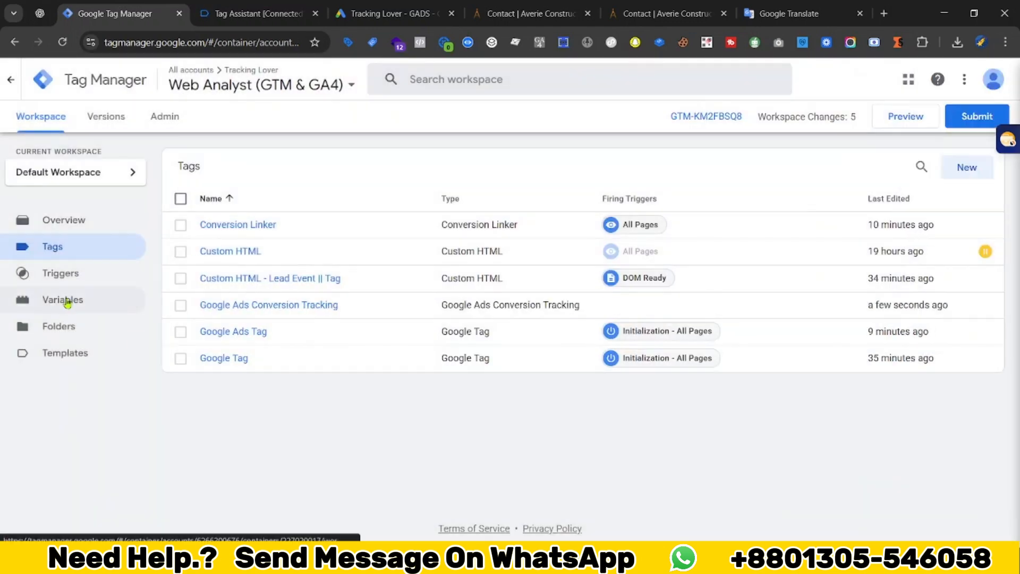
Open the container's variables and copy the email parameter name from the generate_lead event's data in Tag Assistant.
left_click(64, 299)
scroll(884, 291, "down", 5)
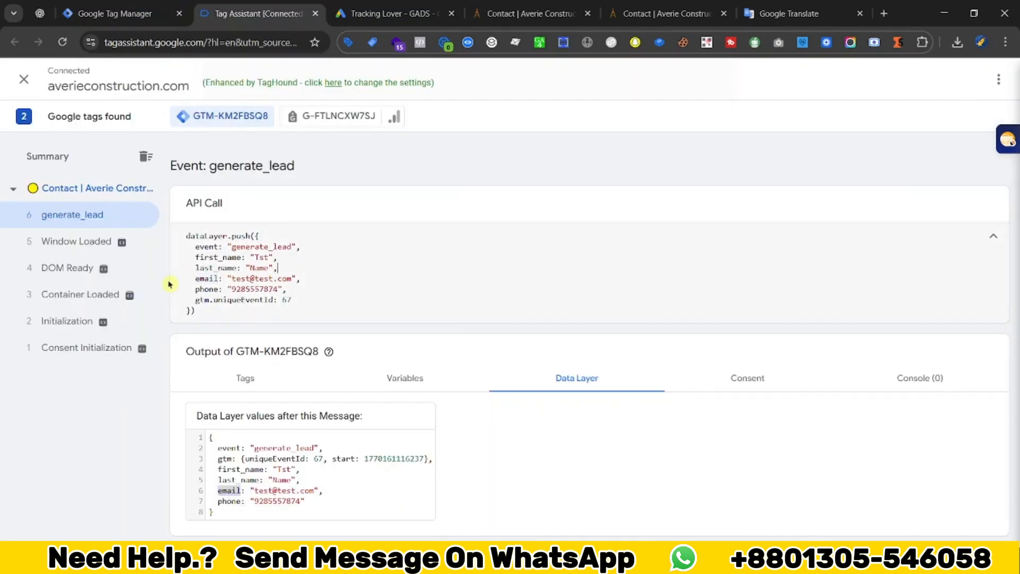
right_click(200, 275)
left_click(239, 292)
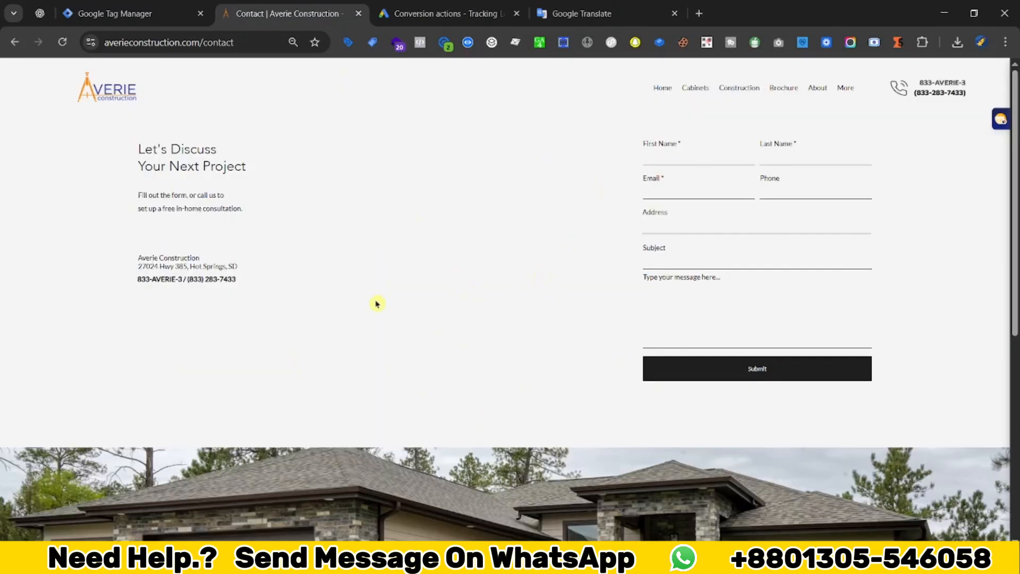
Preview the Tag Manager container by connecting Tag Assistant to the averieconstruction.com contact page.
left_click(91, 13)
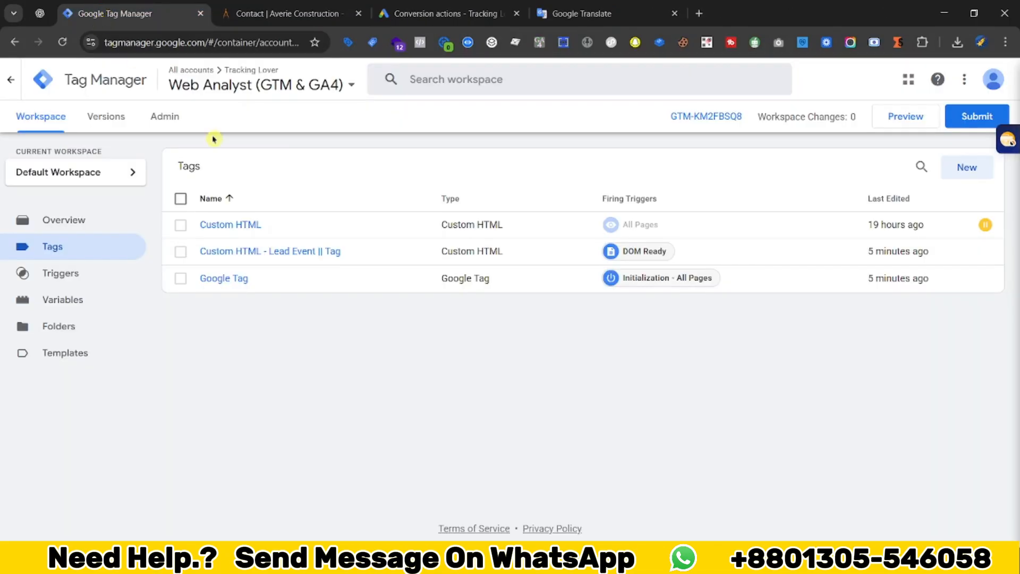
left_click(264, 10)
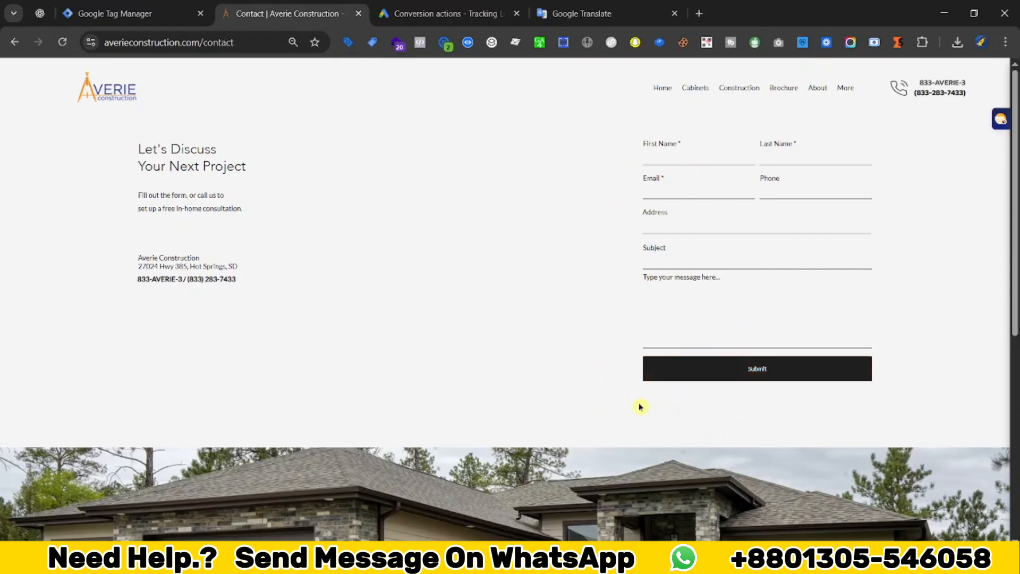
left_click(123, 11)
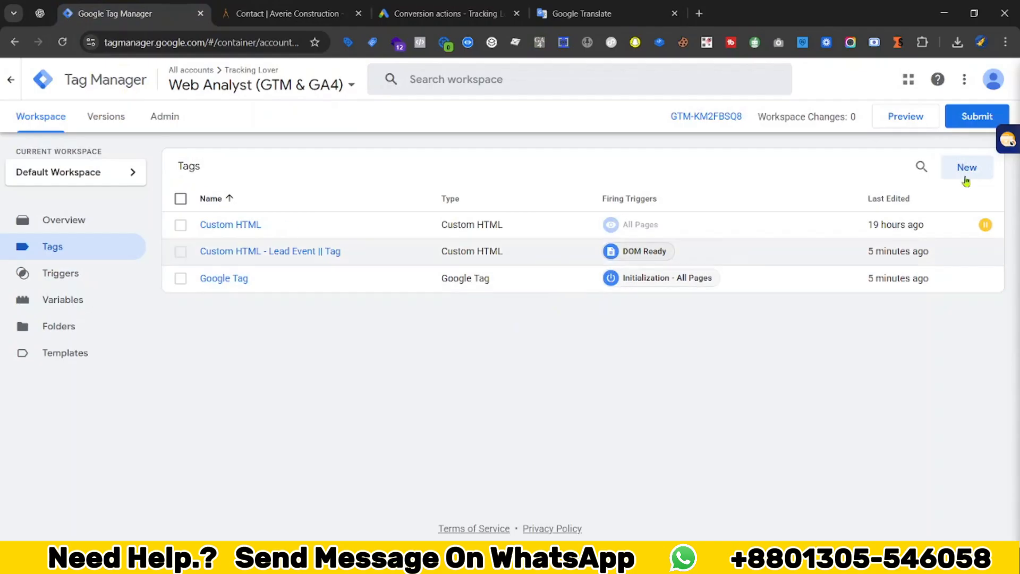
left_click(910, 123)
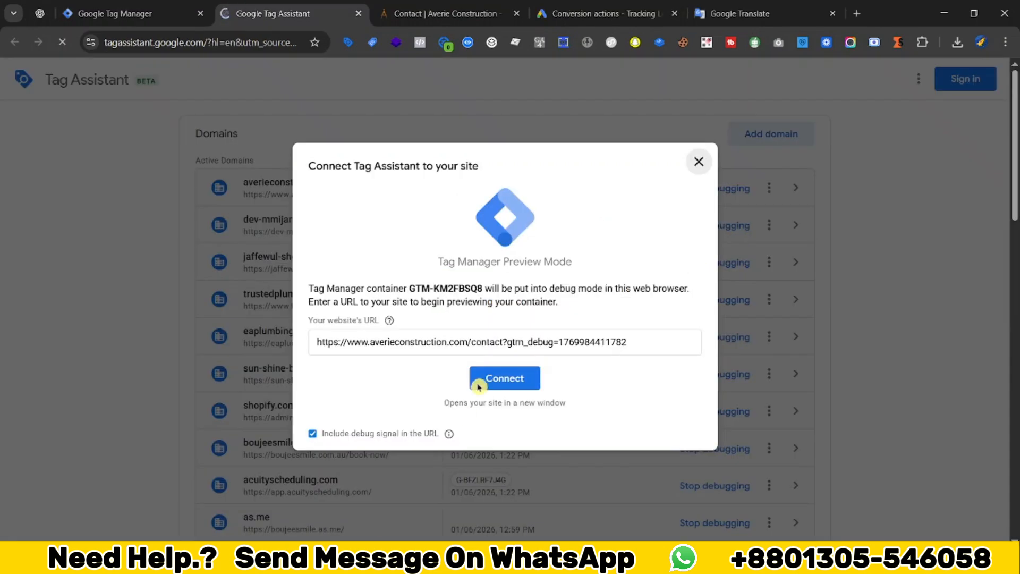
left_click(478, 380)
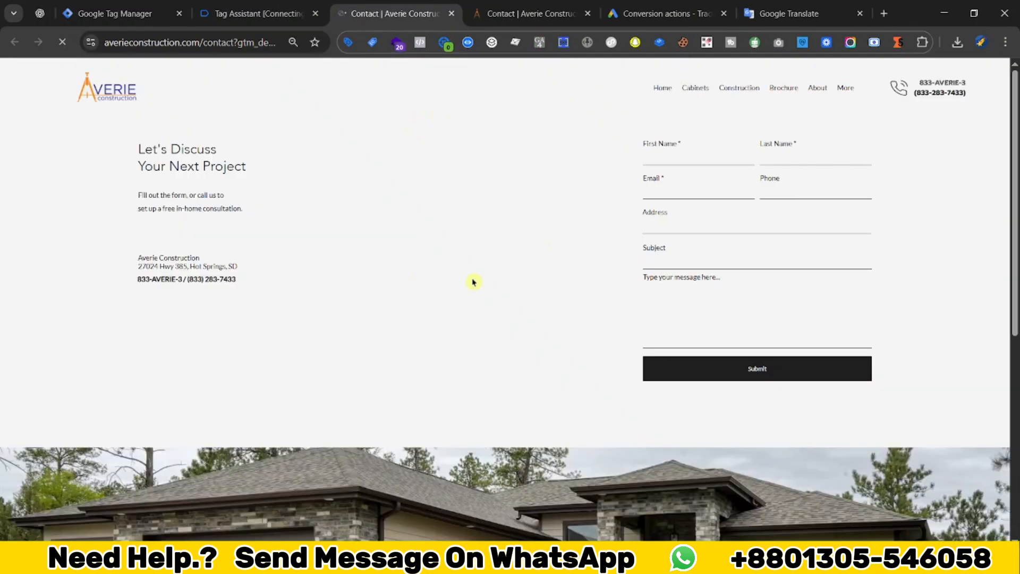
left_click(269, 13)
left_click(506, 308)
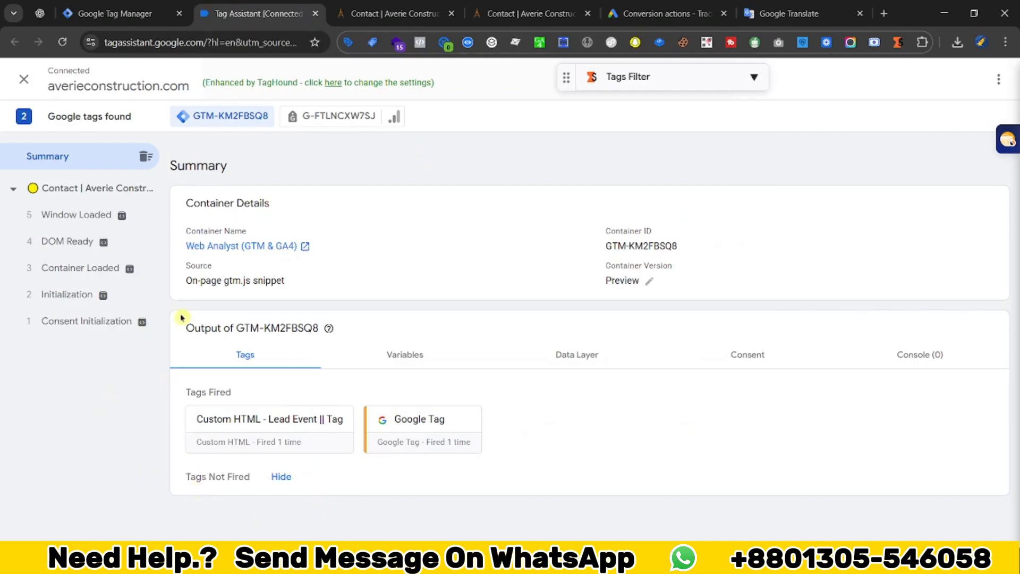
Submit the website's contact form with test name, email, phone and address details, subject Nope and message Hlw.
left_click(387, 14)
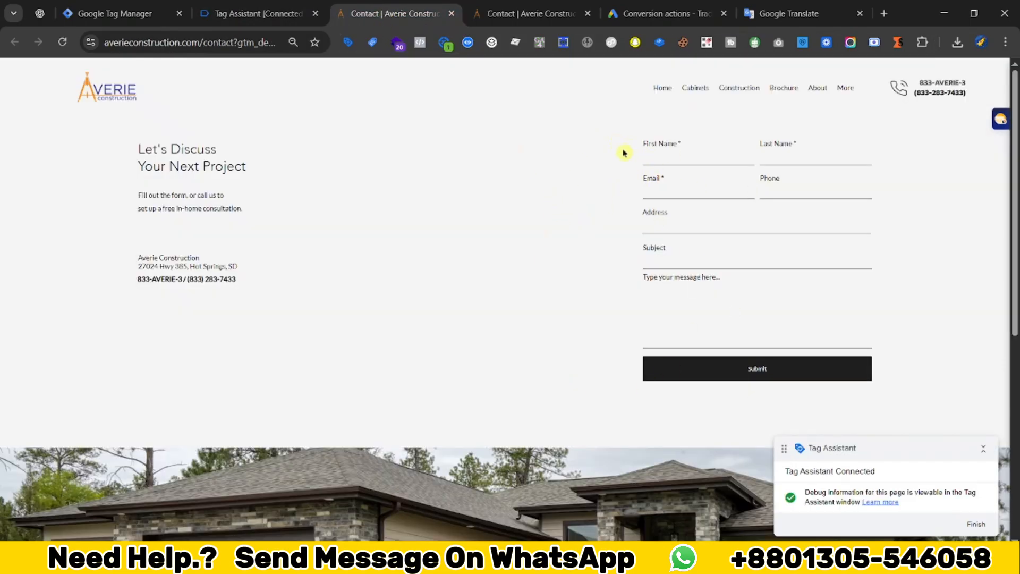
left_click(675, 159)
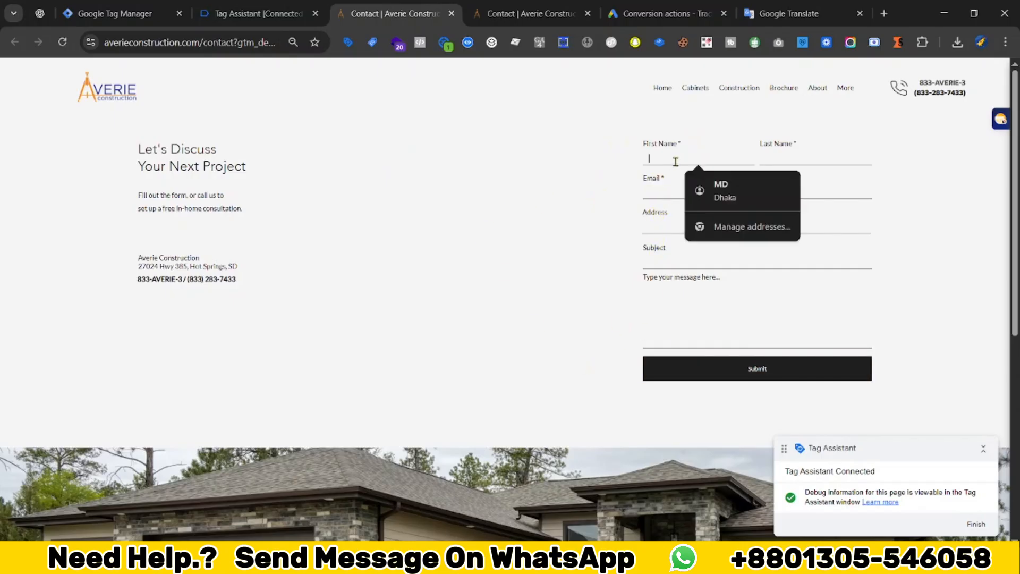
type("Tst")
left_click(812, 157)
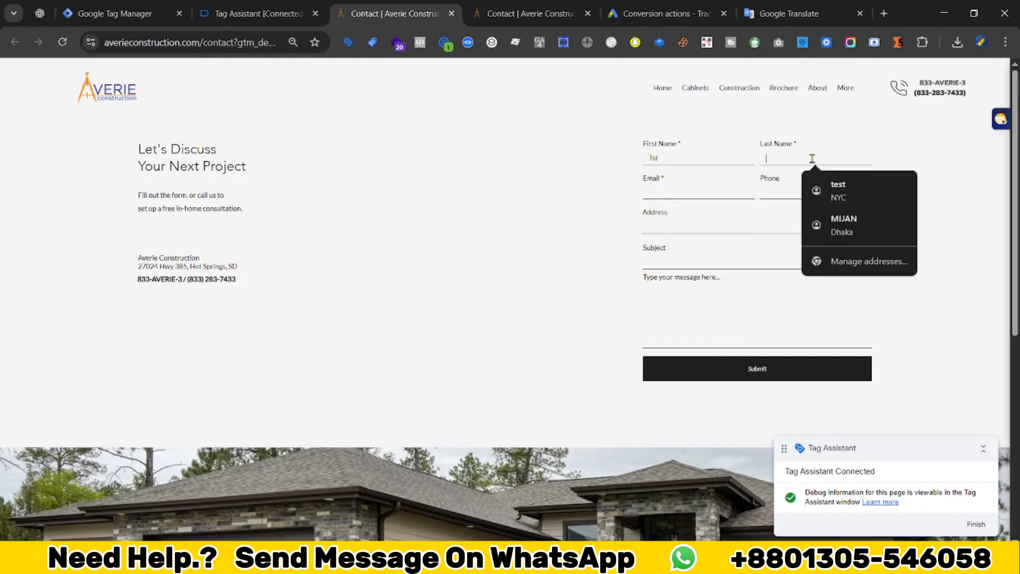
type("Name")
left_click(686, 189)
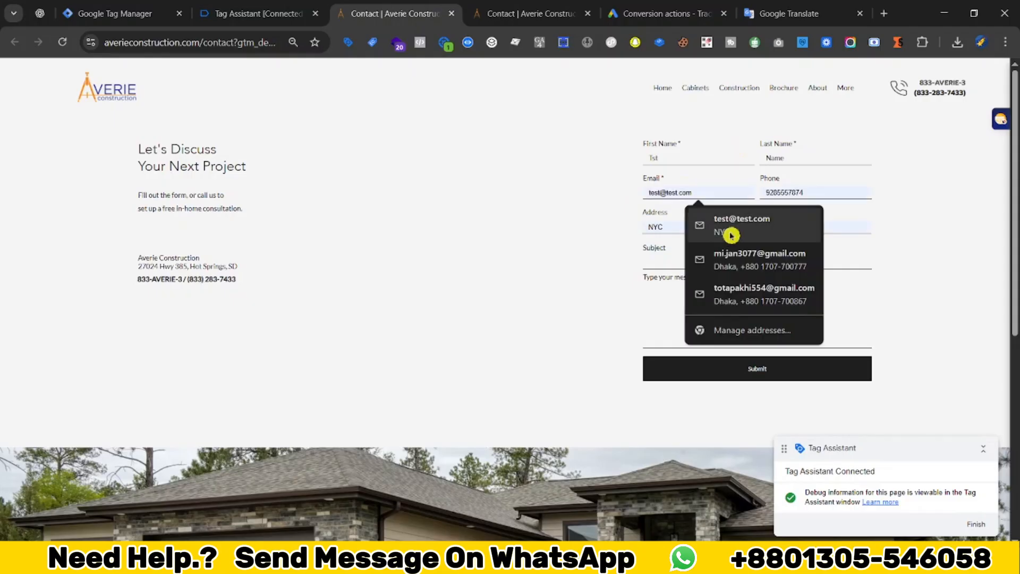
left_click(731, 233)
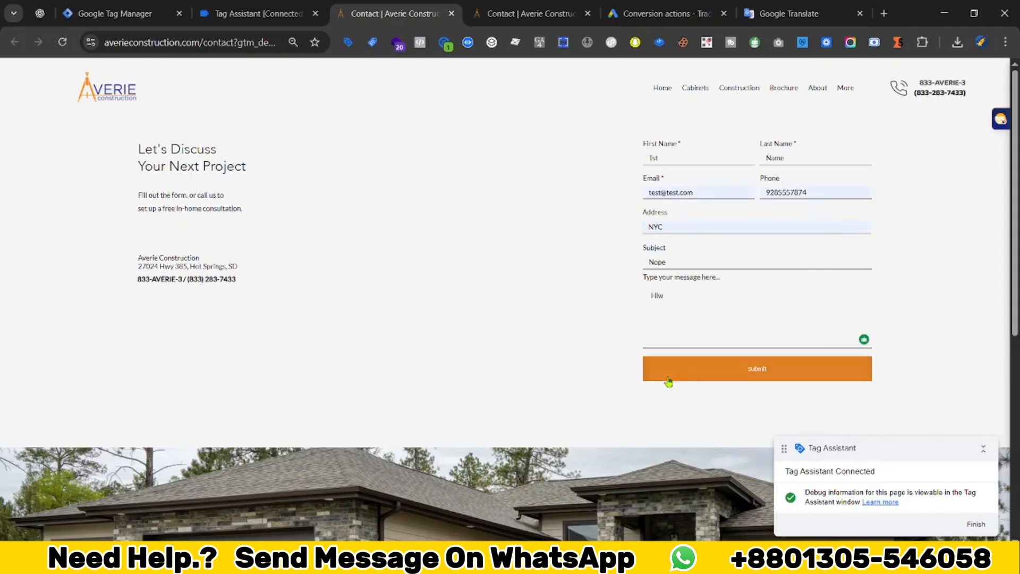
left_click(694, 378)
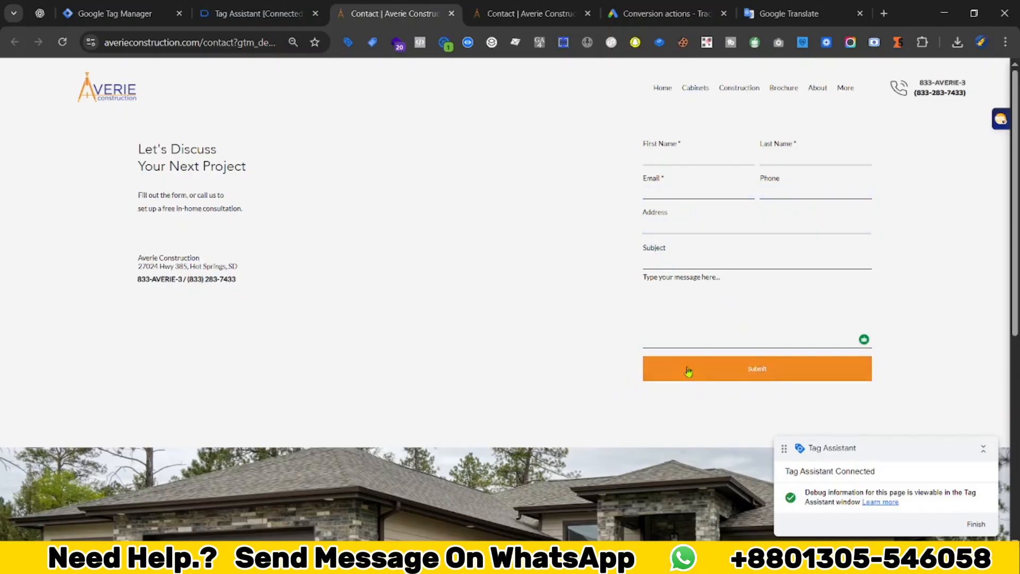
Examine the generate_lead event's data layer in Tag Assistant for the event name, first name, last name, email and phone fields.
left_click(266, 14)
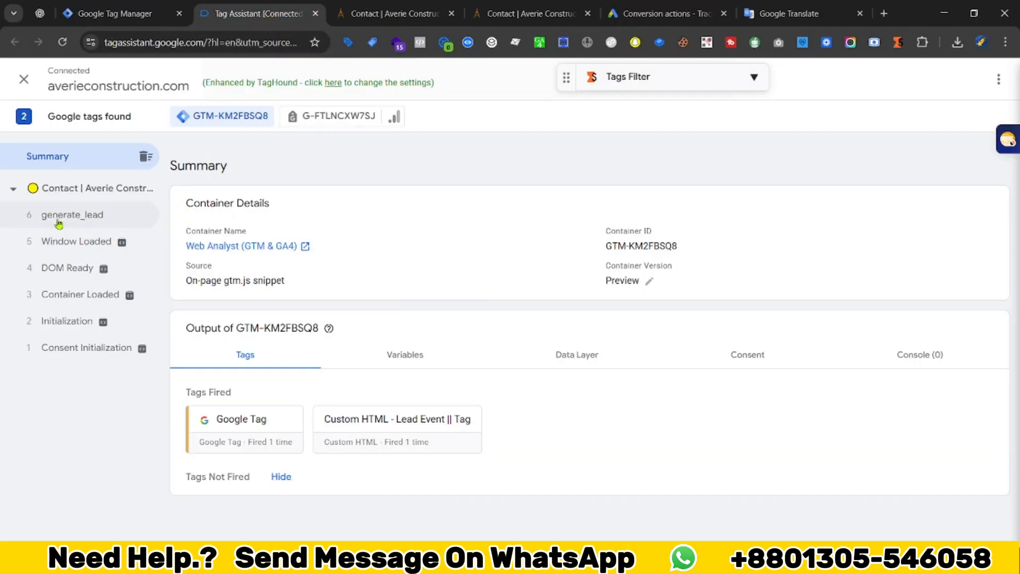
left_click(90, 220)
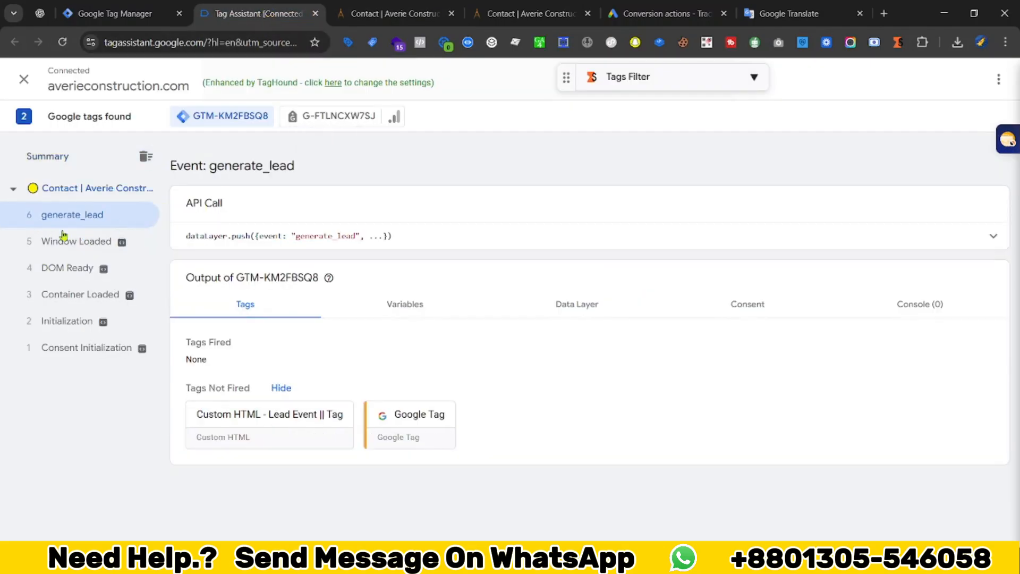
left_click(568, 310)
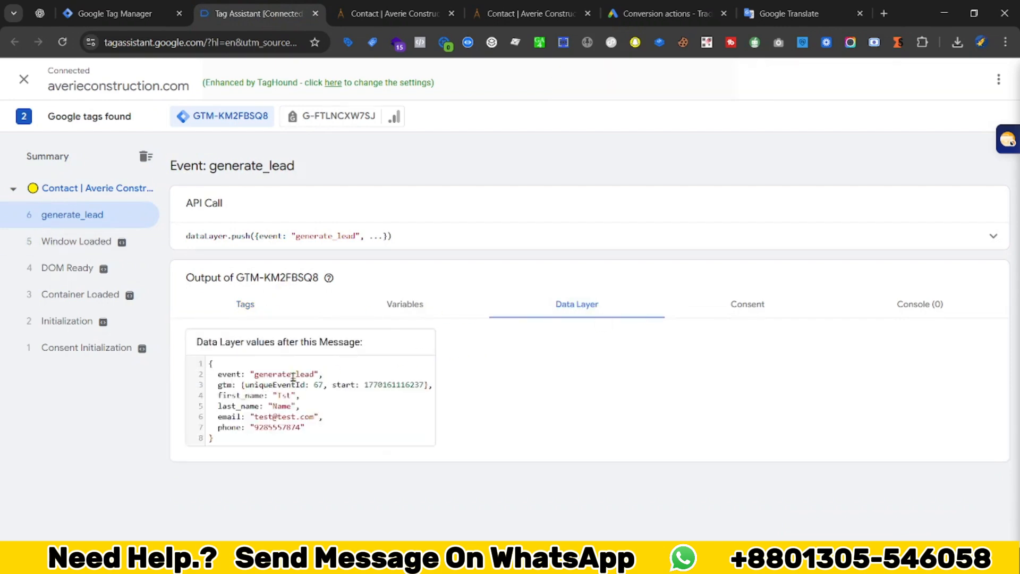
double_click(292, 375)
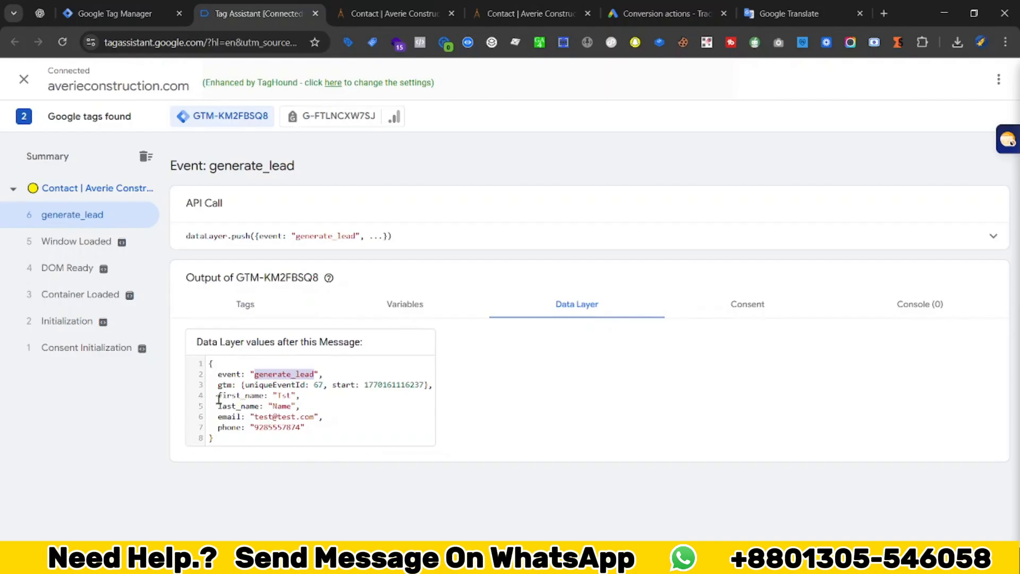
left_click_drag(218, 400, 264, 402)
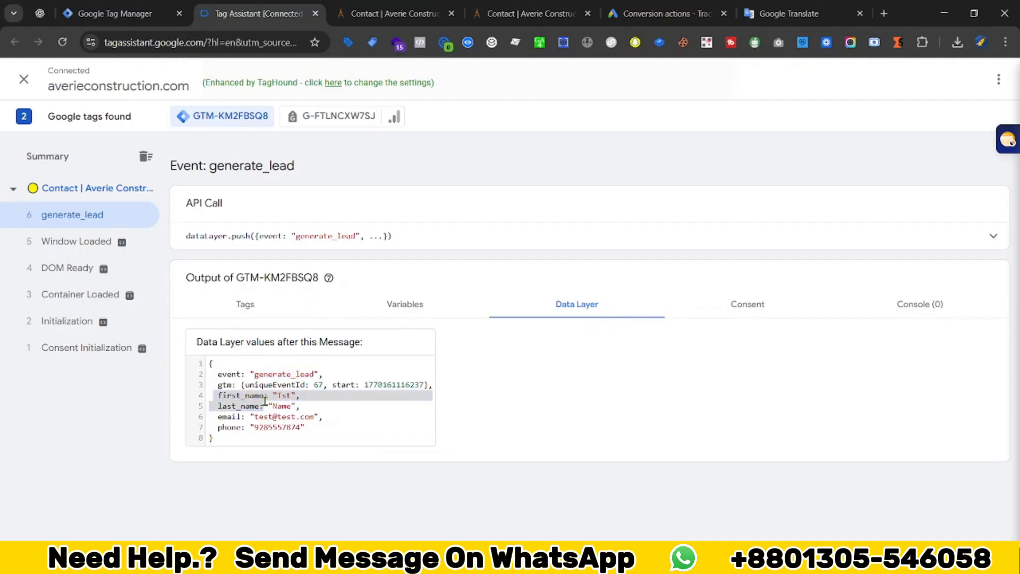
left_click(245, 396)
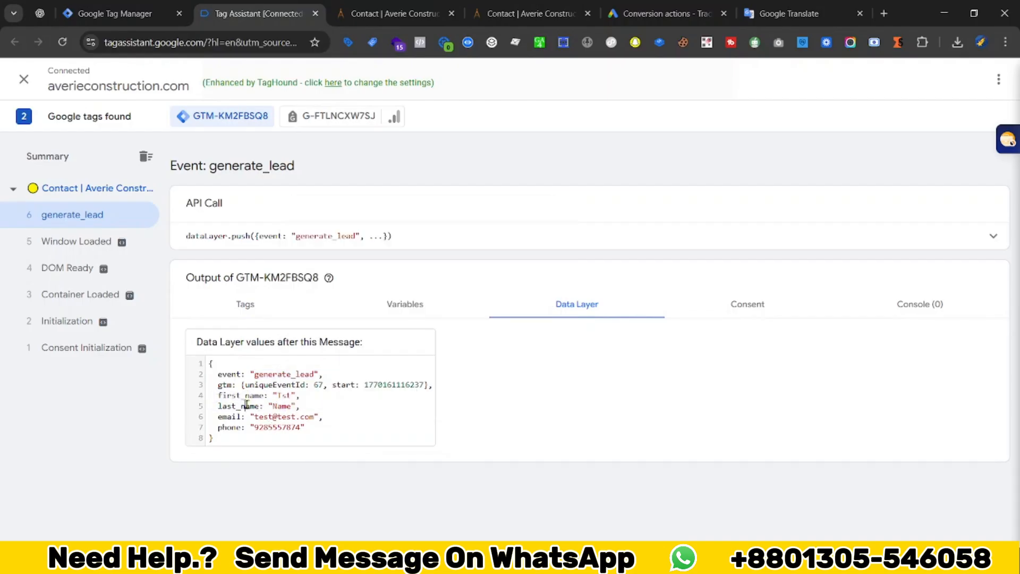
double_click(246, 404)
double_click(229, 416)
left_click(234, 428)
left_click_drag(338, 431, 256, 433)
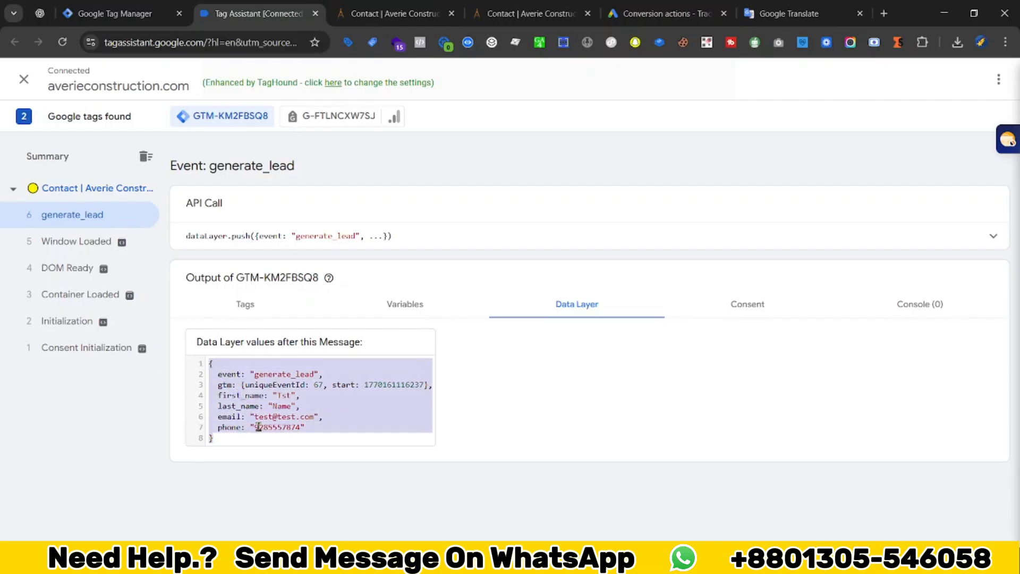
left_click(322, 406)
left_click_drag(322, 425, 212, 417)
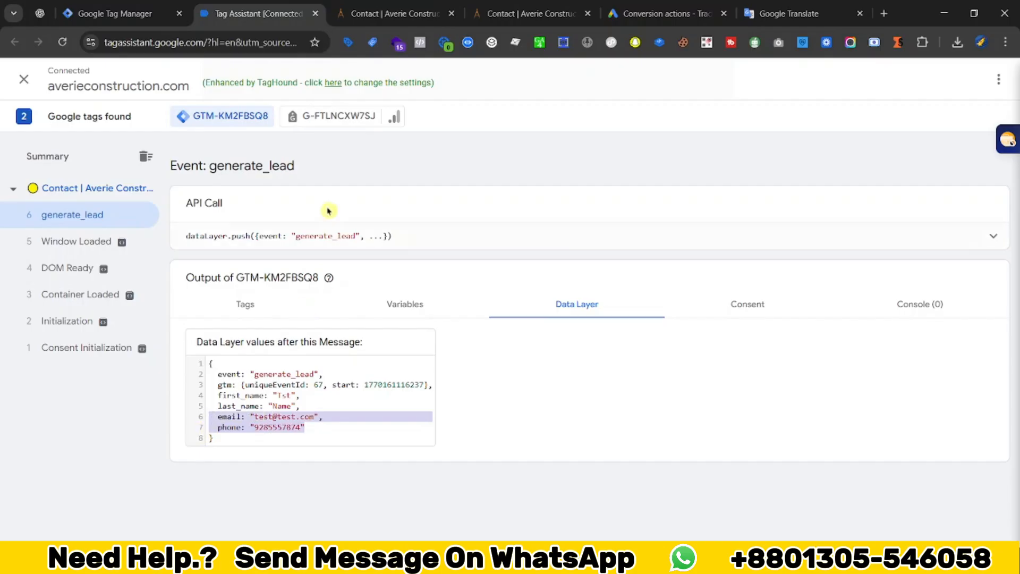
Switch to Google Ads and start a new conversion action in the Submit lead form category.
key("ctrl+shift+Tab")
left_click(664, 11)
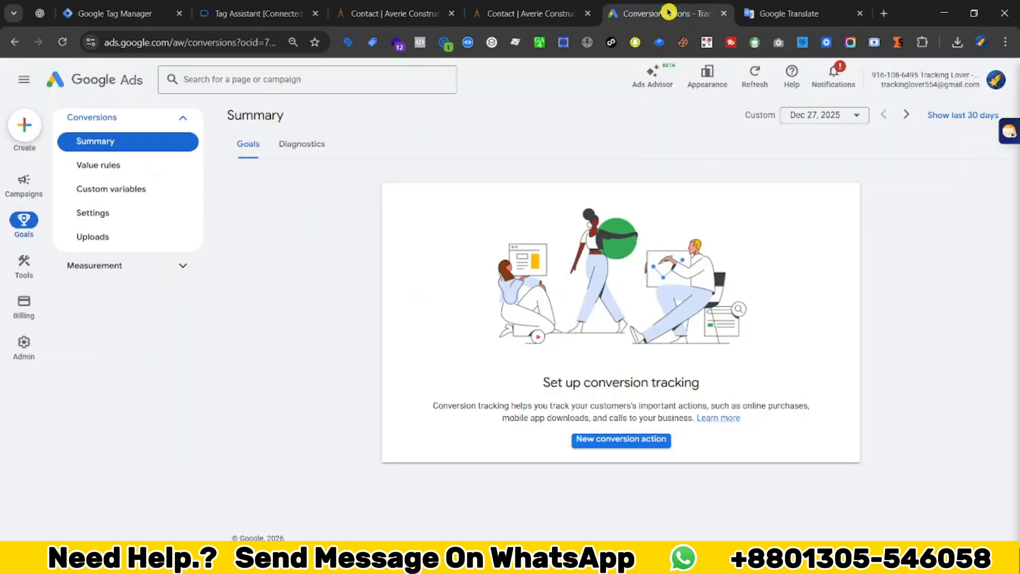
left_click_drag(671, 11, 340, 18)
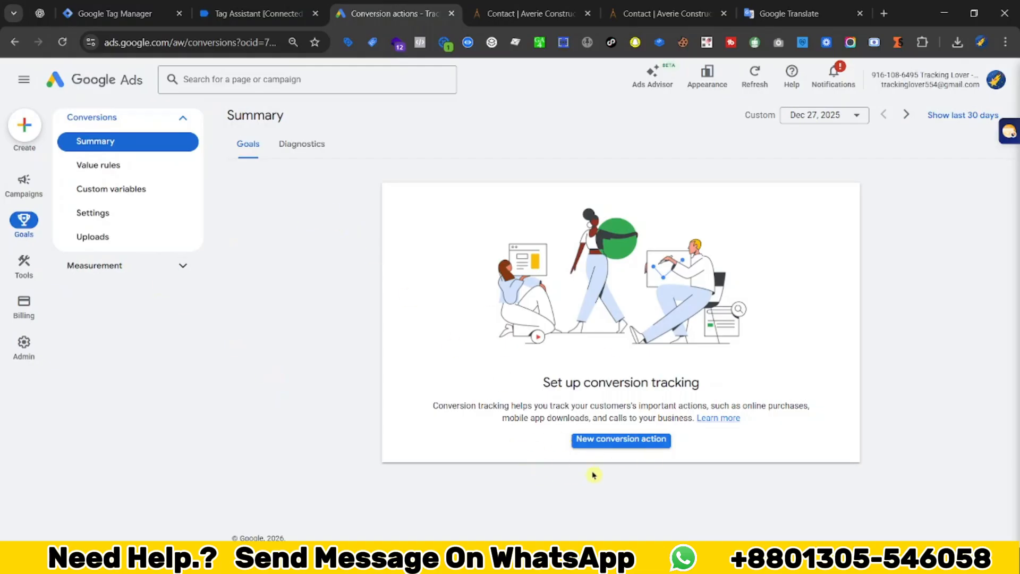
left_click(610, 441)
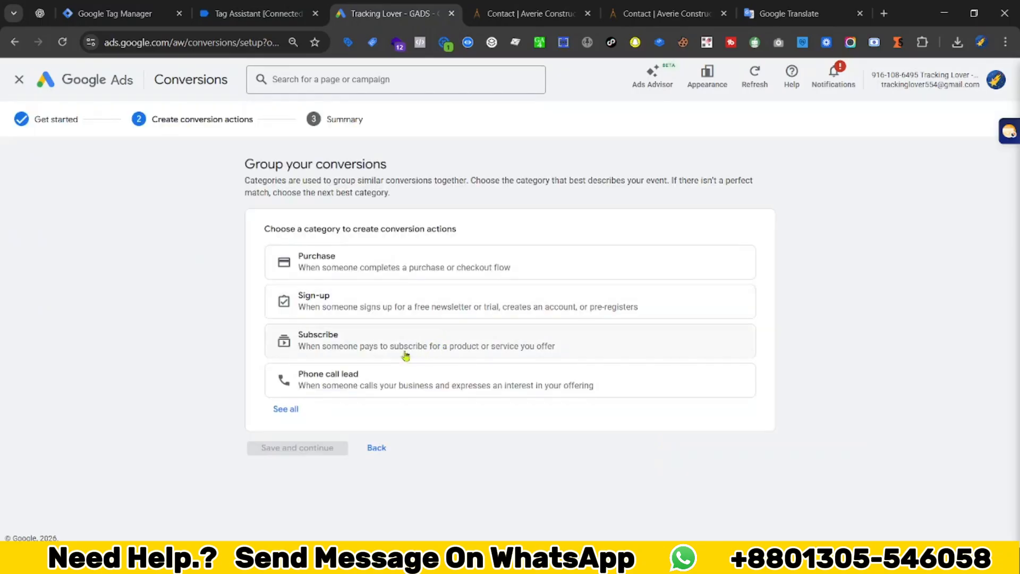
left_click(279, 410)
scroll(461, 452, "down", 1)
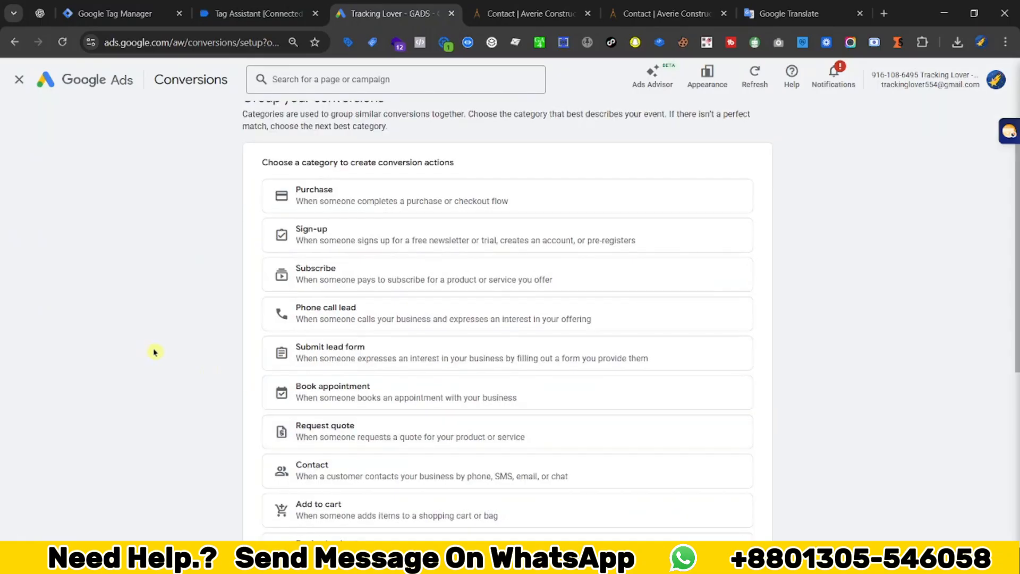
left_click(430, 361)
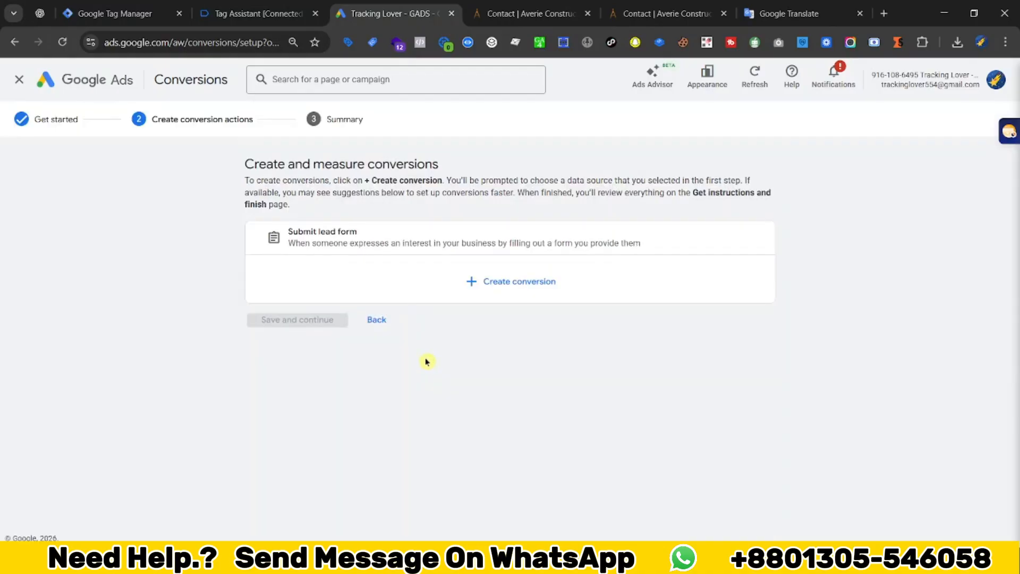
Create a Submit lead form conversion from the website source dev-mmijan.pantheonsite.io, set up manually with code.
left_click(493, 283)
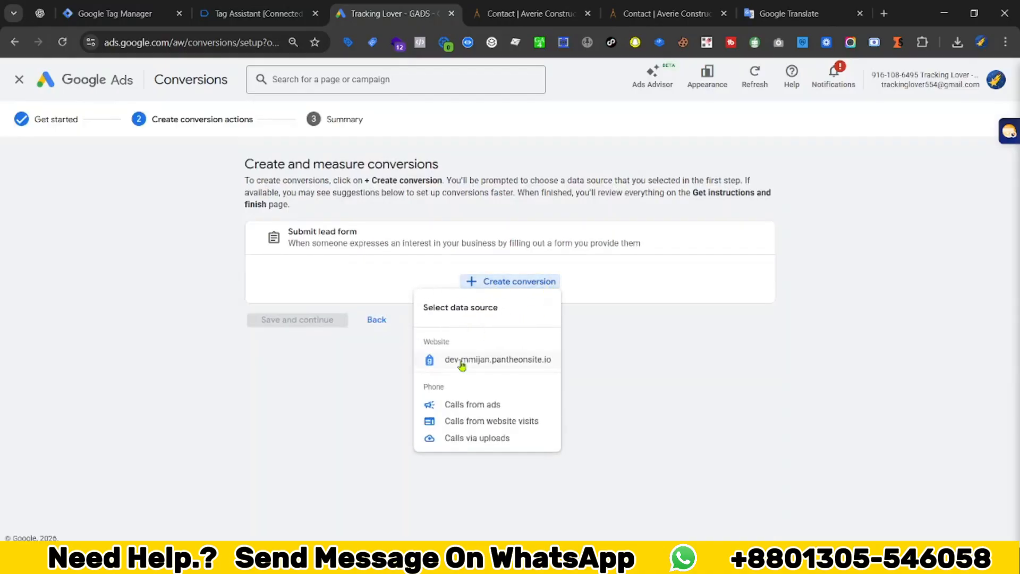
left_click(481, 363)
left_click(348, 192)
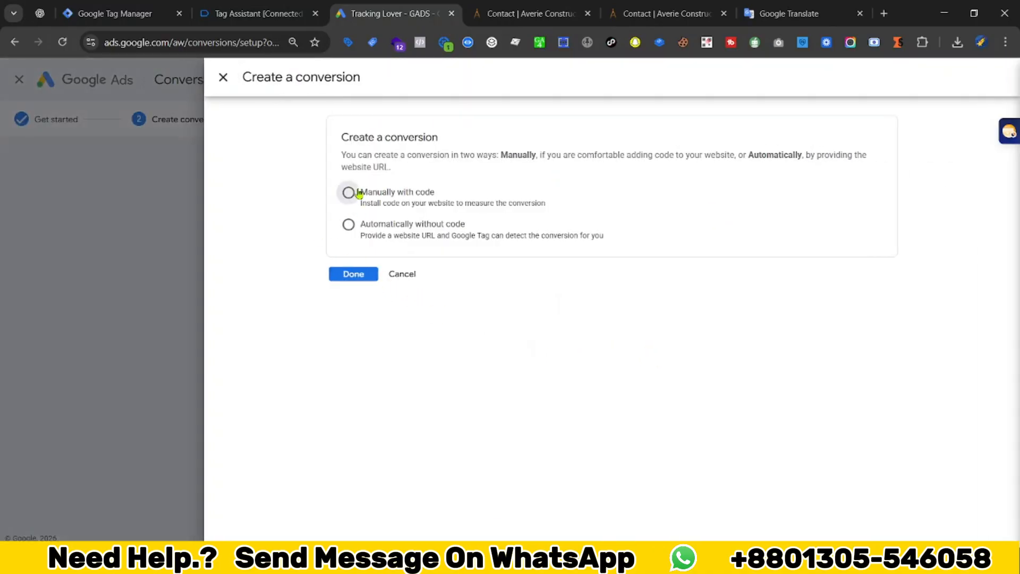
left_click(383, 283)
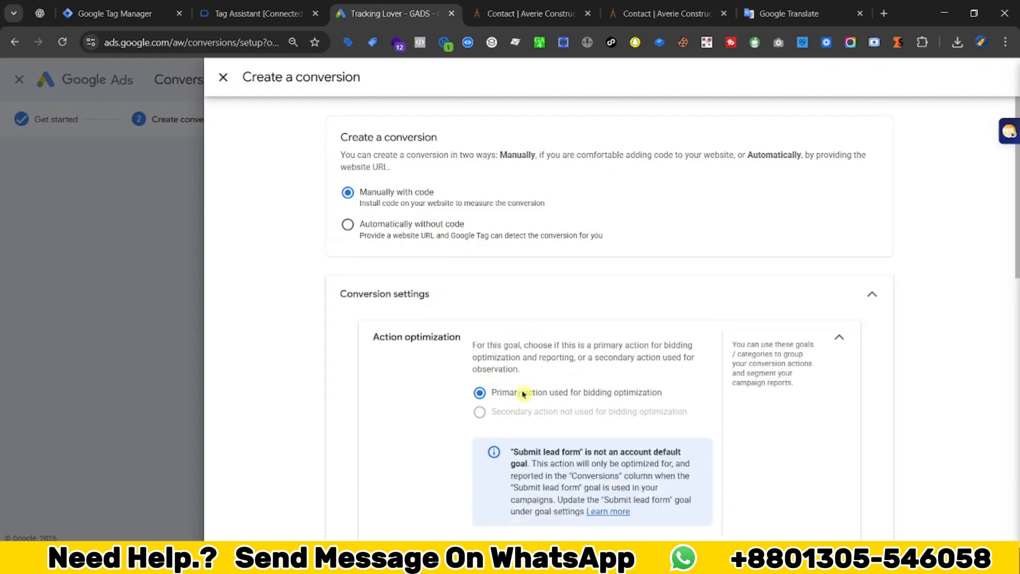
Keep the conversion name Submit lead form and use the same value of 100 Indian Rupees for each conversion.
scroll(614, 407, "down", 1)
scroll(585, 340, "down", 1)
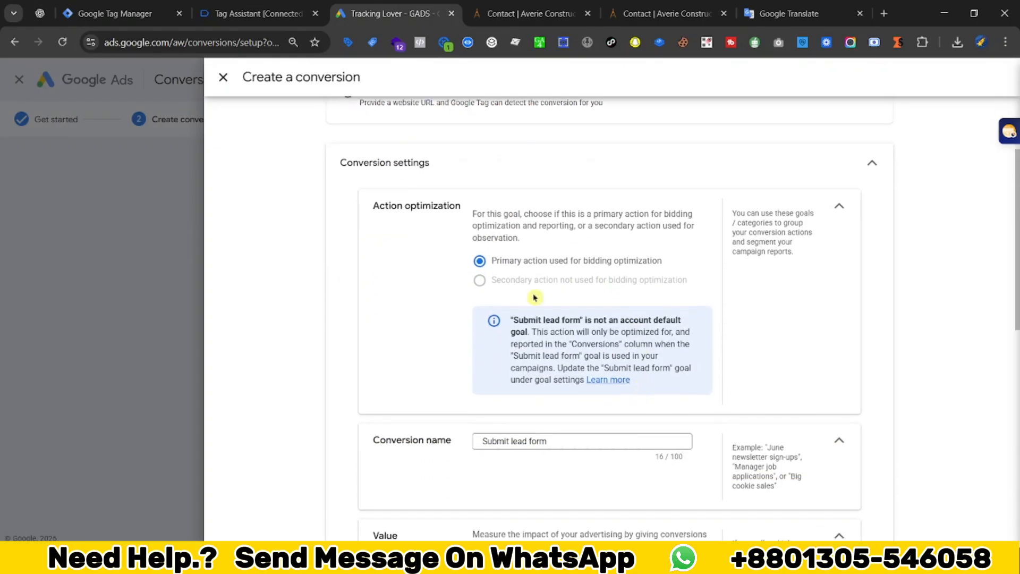
scroll(516, 320, "down", 2)
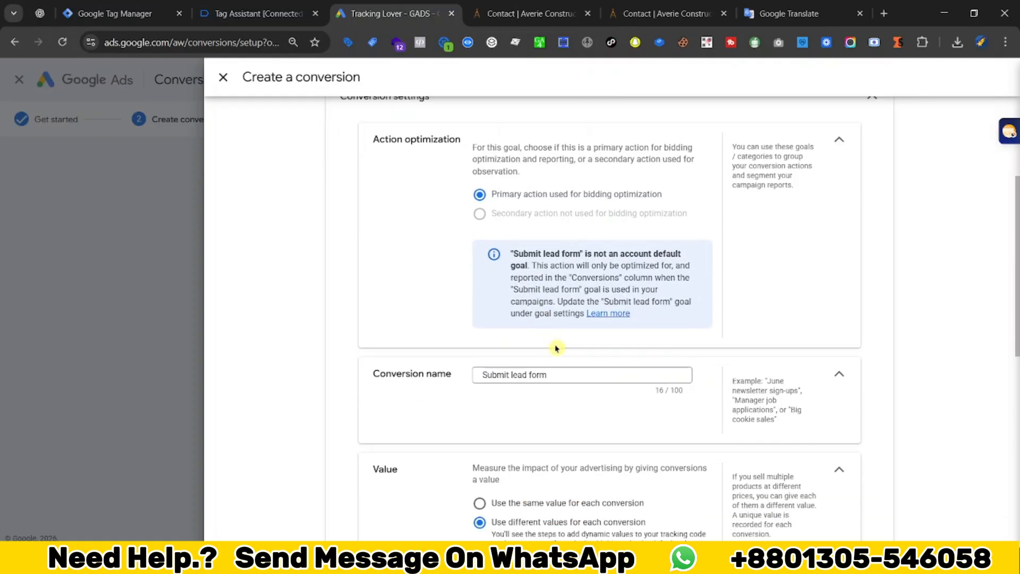
left_click(574, 309)
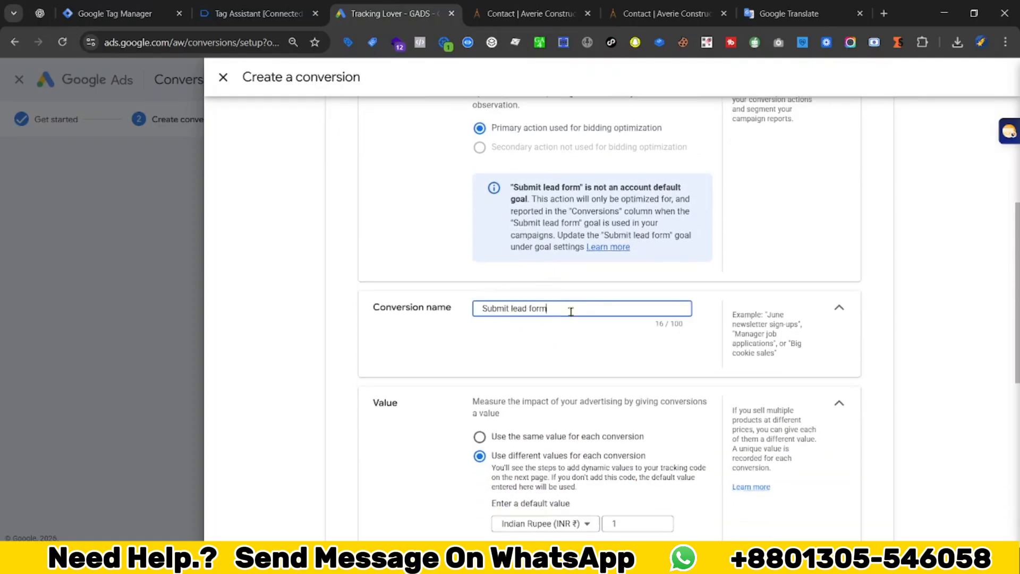
scroll(575, 356, "down", 2)
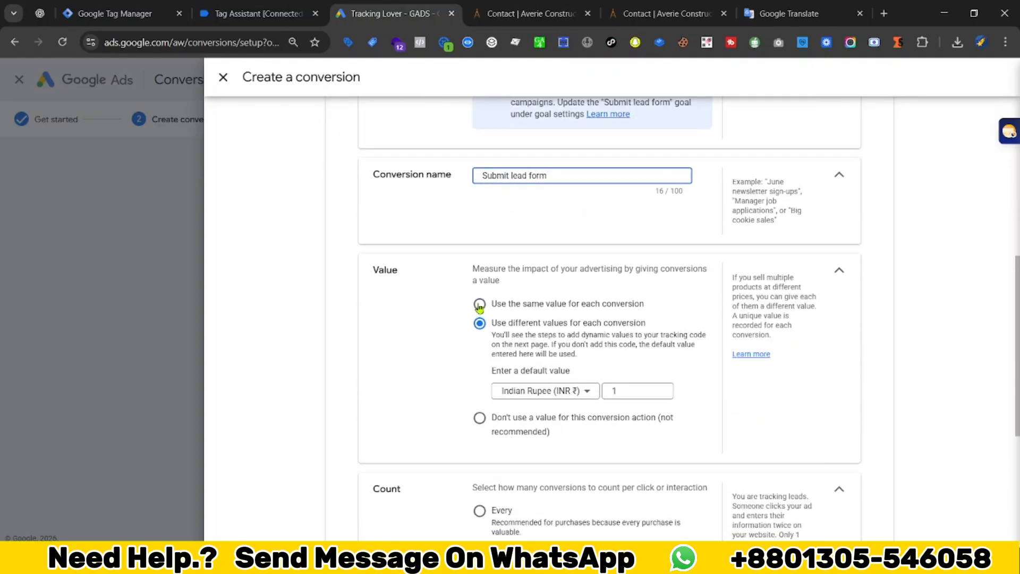
left_click(479, 304)
left_click(627, 364)
type("00")
Keep the One count and data-driven attribution, finish the conversion settings, and save the conversion action to continue to the summary.
scroll(558, 371, "down", 3)
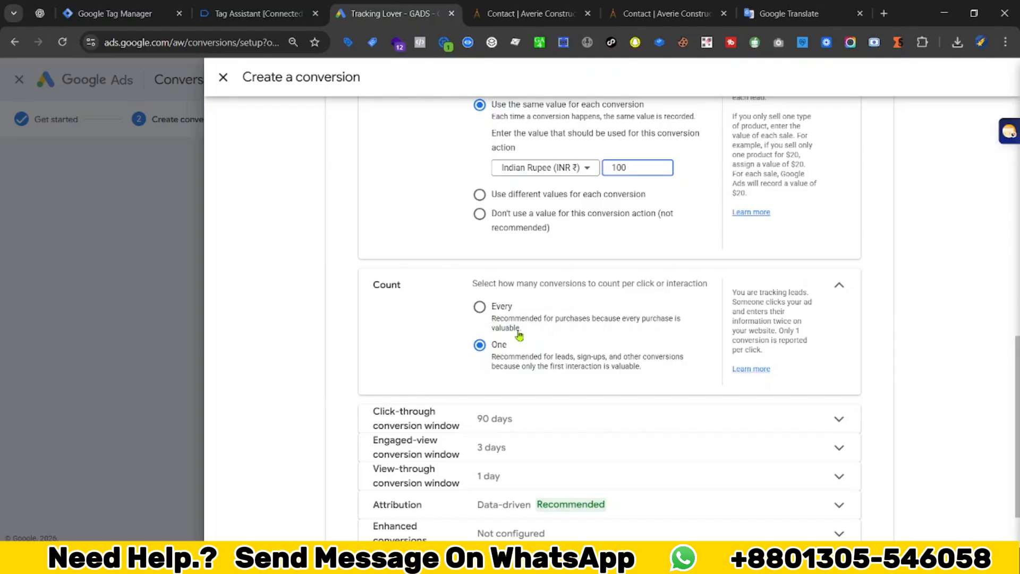
scroll(518, 334, "down", 2)
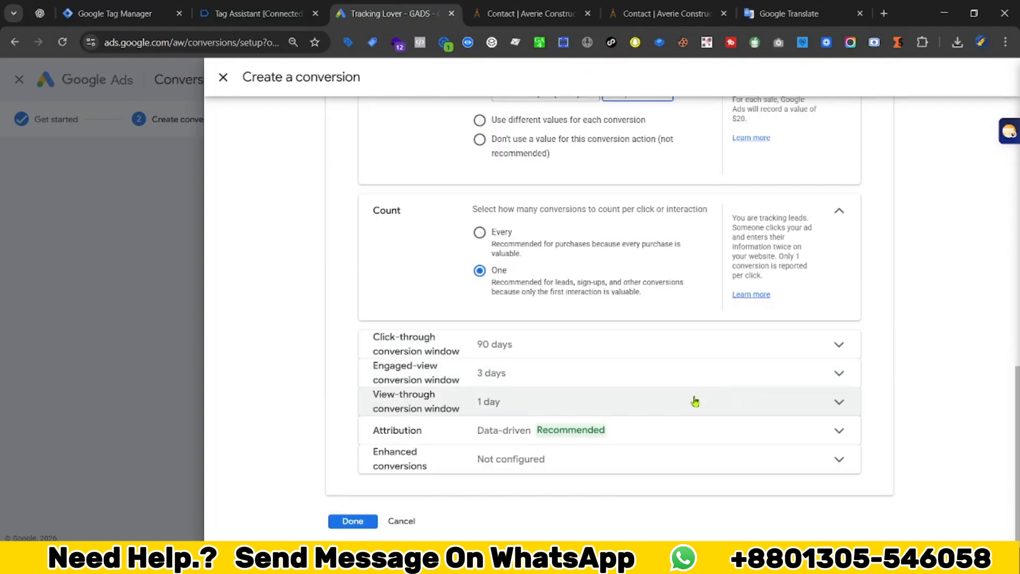
left_click(622, 434)
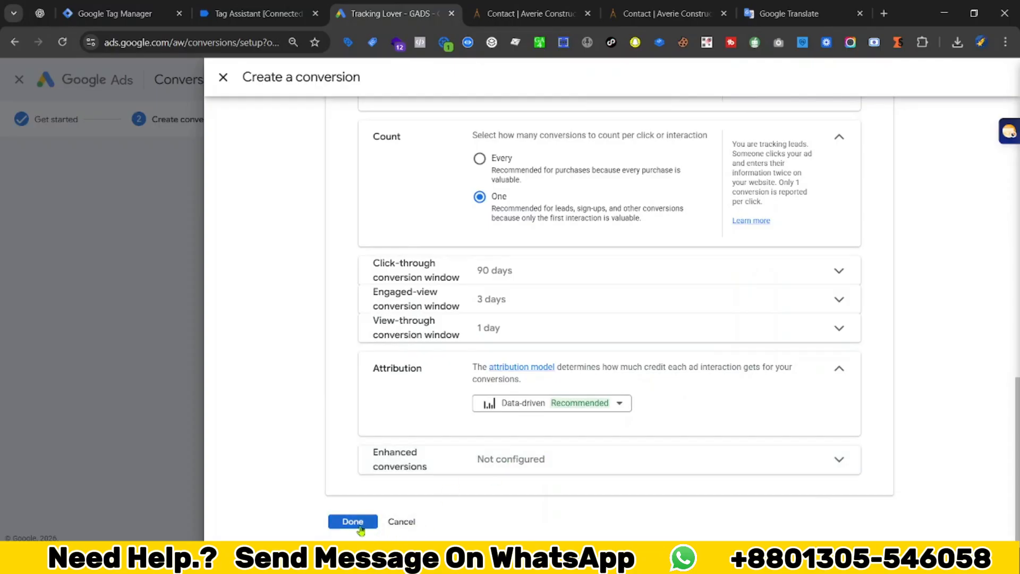
left_click(360, 527)
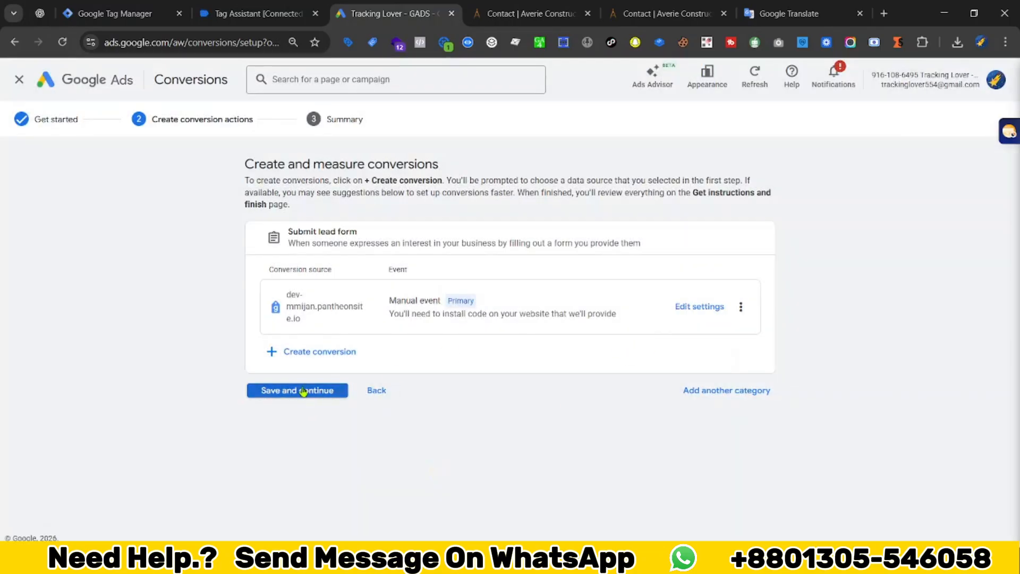
left_click(302, 391)
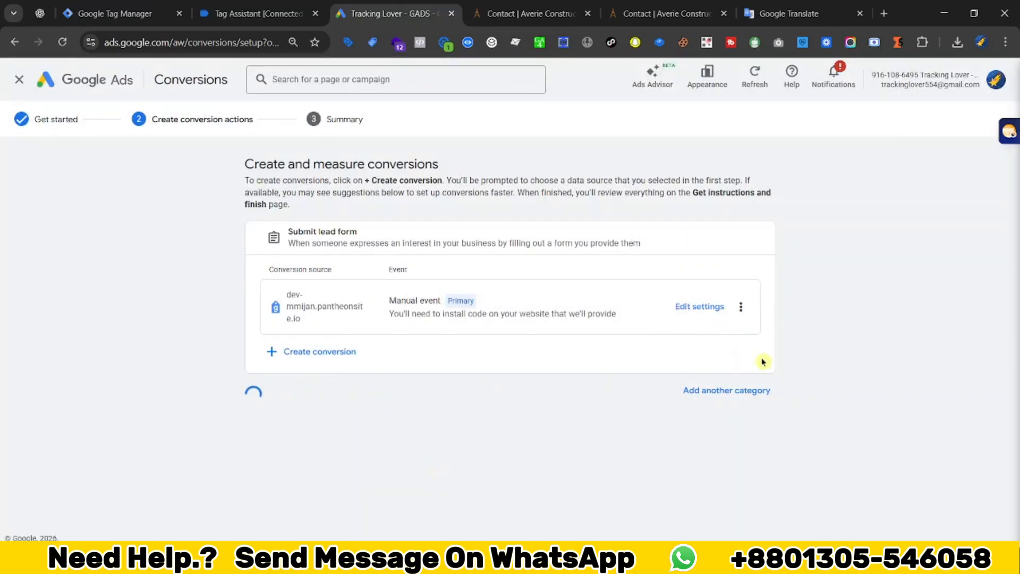
Show the Google Tag Manager installation details for the new conversion and copy its Conversion ID.
left_click(692, 341)
scroll(510, 335, "down", 5)
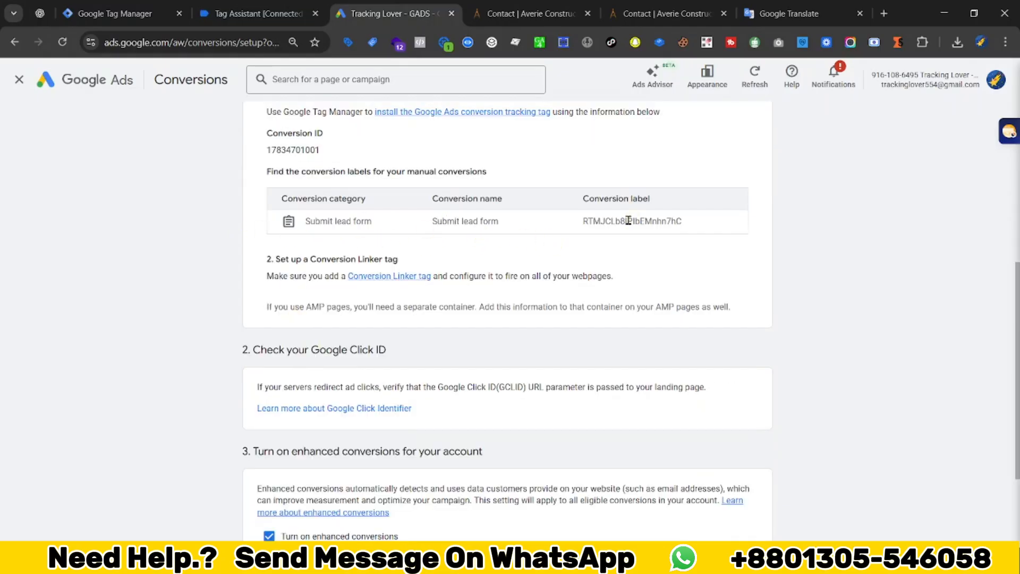
double_click(628, 220)
scroll(594, 274, "up", 3)
left_click(295, 279)
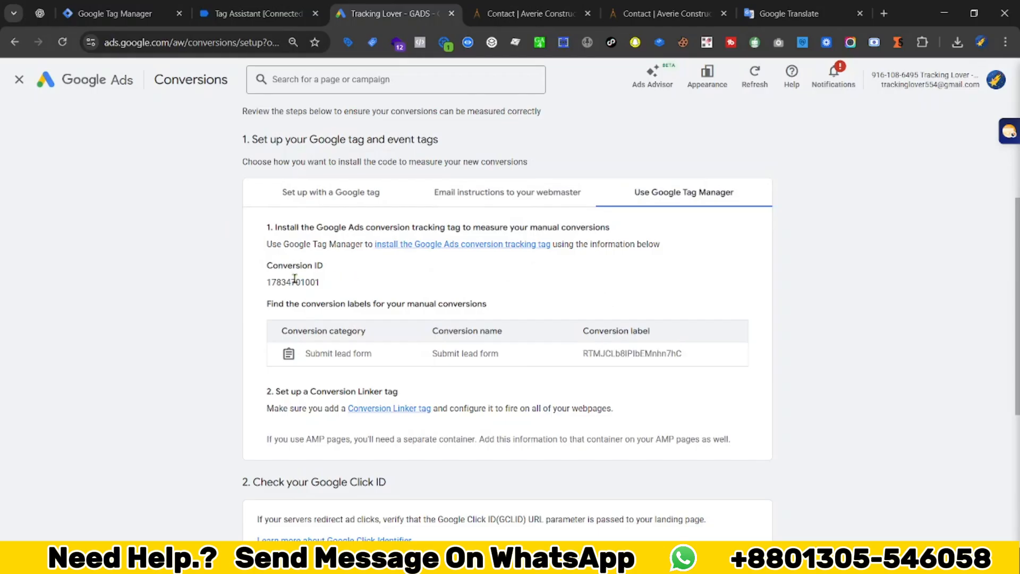
double_click(295, 280)
key("ctrl+c")
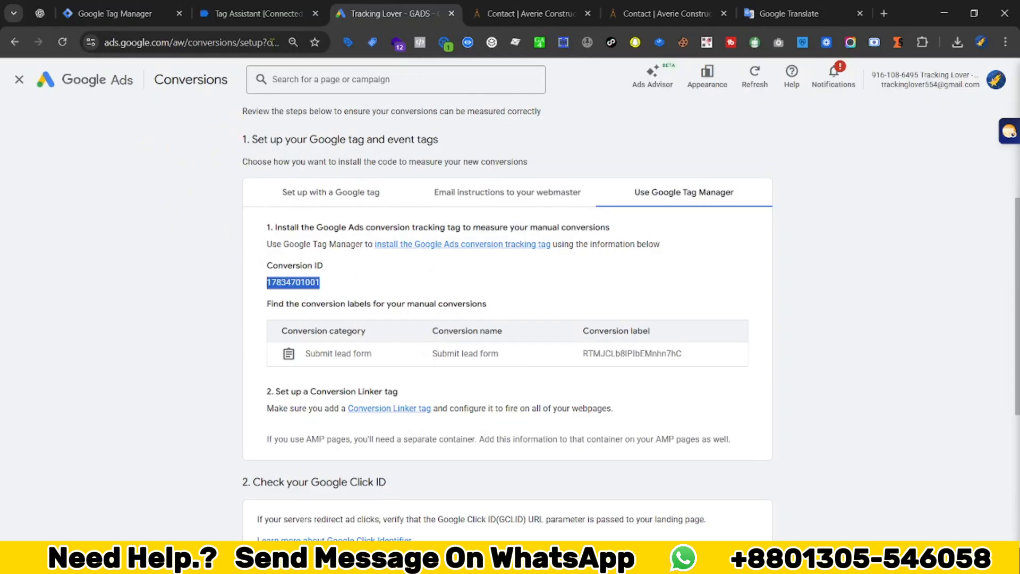
Switch to Google Tag Manager and start a new user-defined variable of type Constant.
left_click(120, 21)
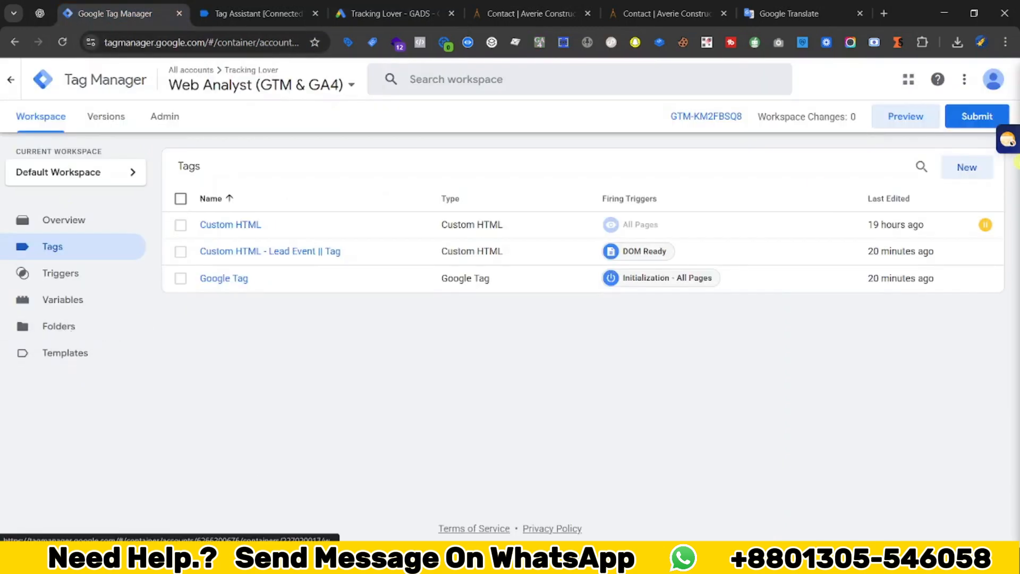
left_click(70, 313)
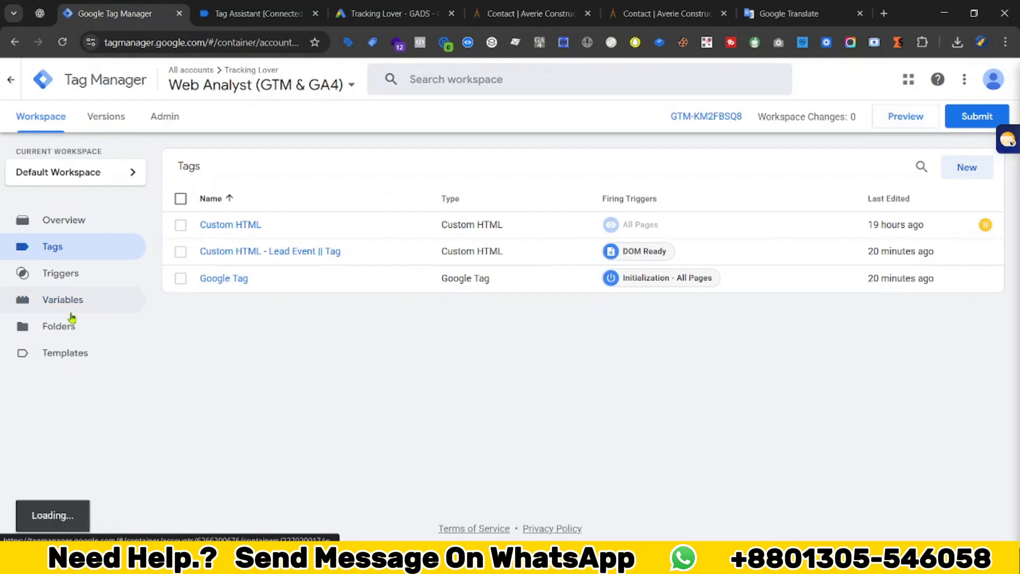
scroll(510, 319, "down", 3)
scroll(563, 332, "up", 3)
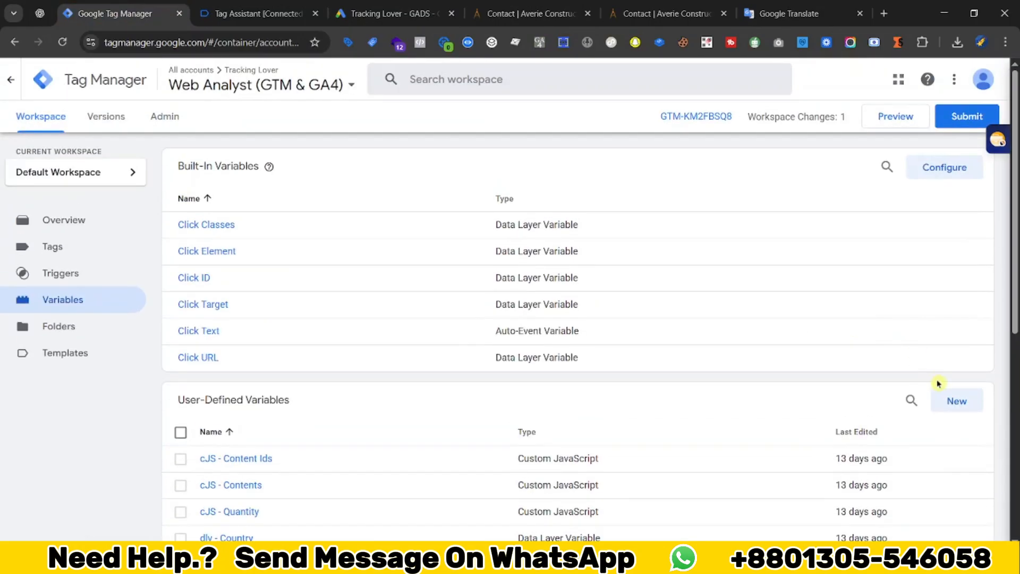
left_click(956, 400)
left_click(656, 289)
scroll(793, 441, "down", 1)
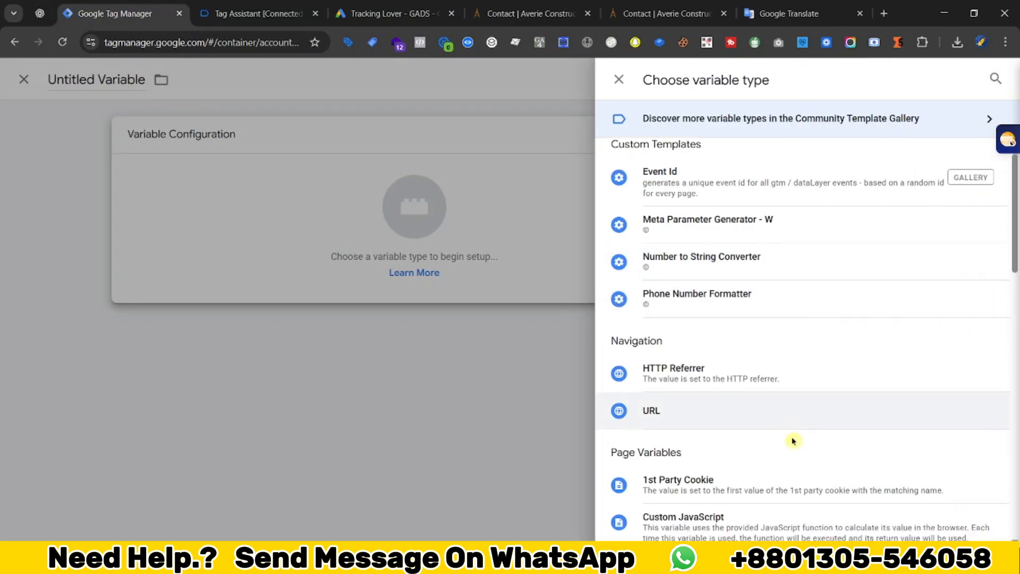
scroll(691, 444, "down", 6)
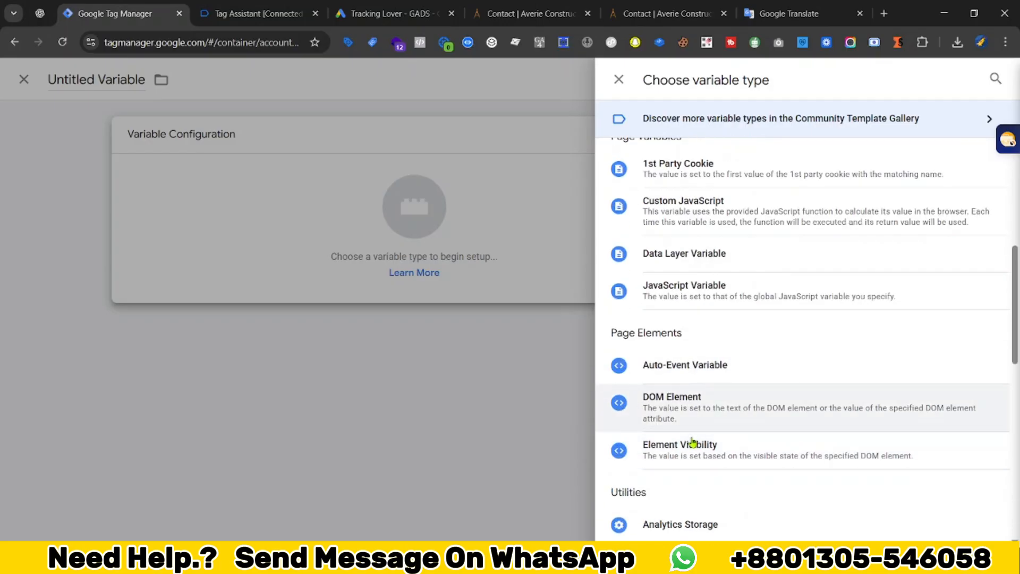
scroll(692, 443, "down", 4)
left_click(659, 359)
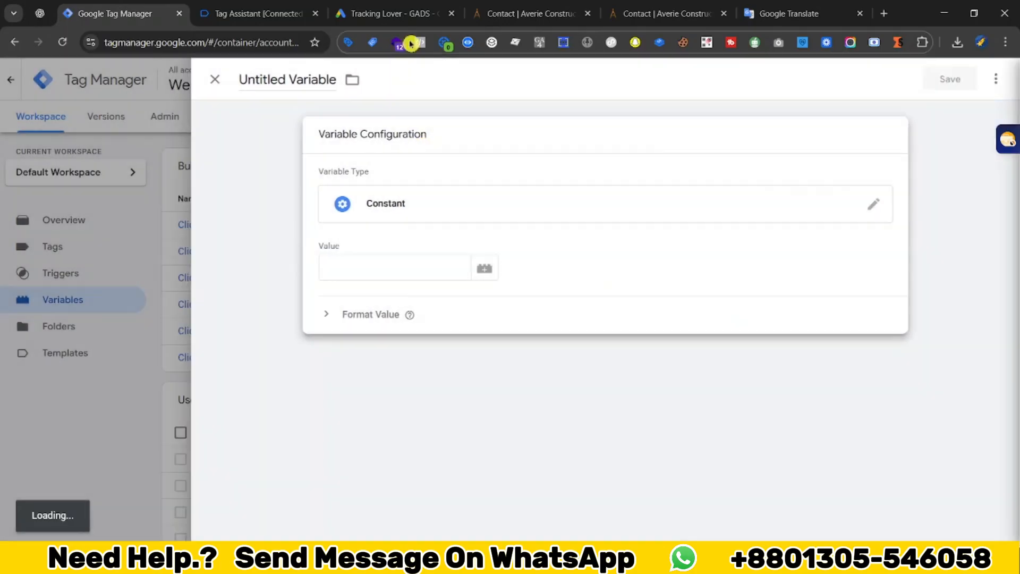
Use the Conversion ID copied from Google Ads as the constant's value and save the variable with a name beginning GADS - Conv.
left_click(404, 14)
right_click(304, 281)
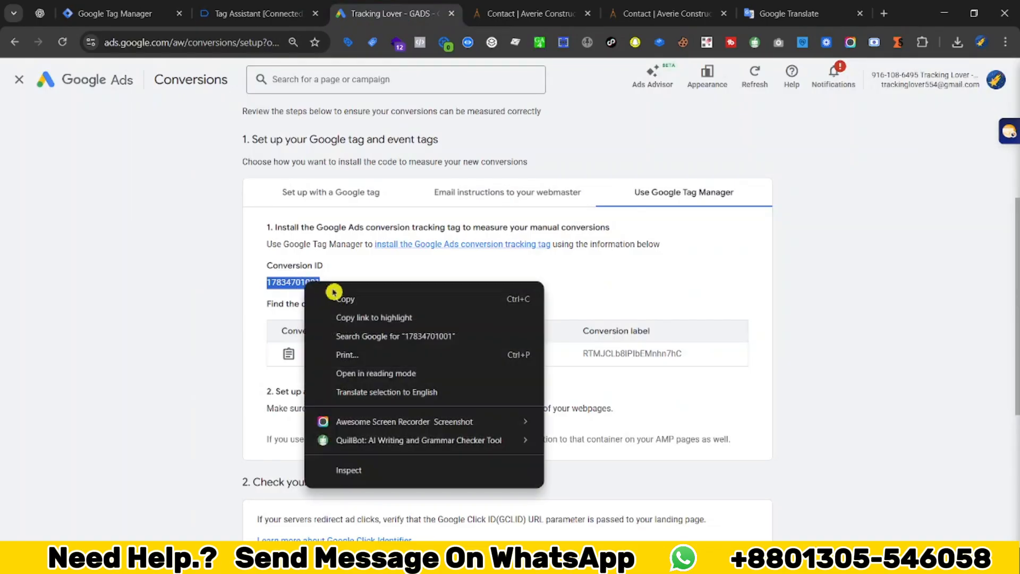
left_click(340, 294)
left_click(114, 14)
left_click(356, 264)
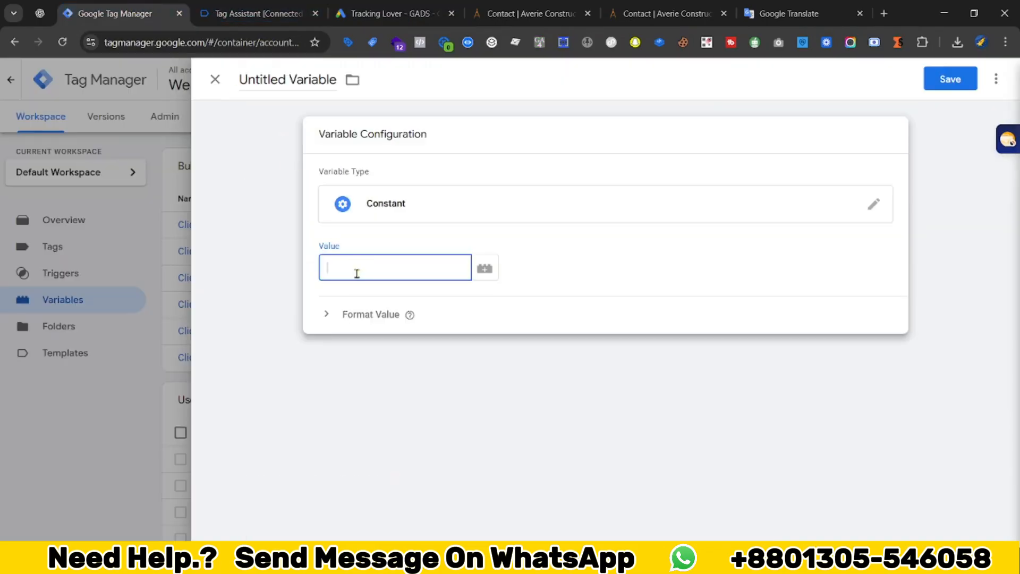
key("ctrl+v")
left_click(950, 79)
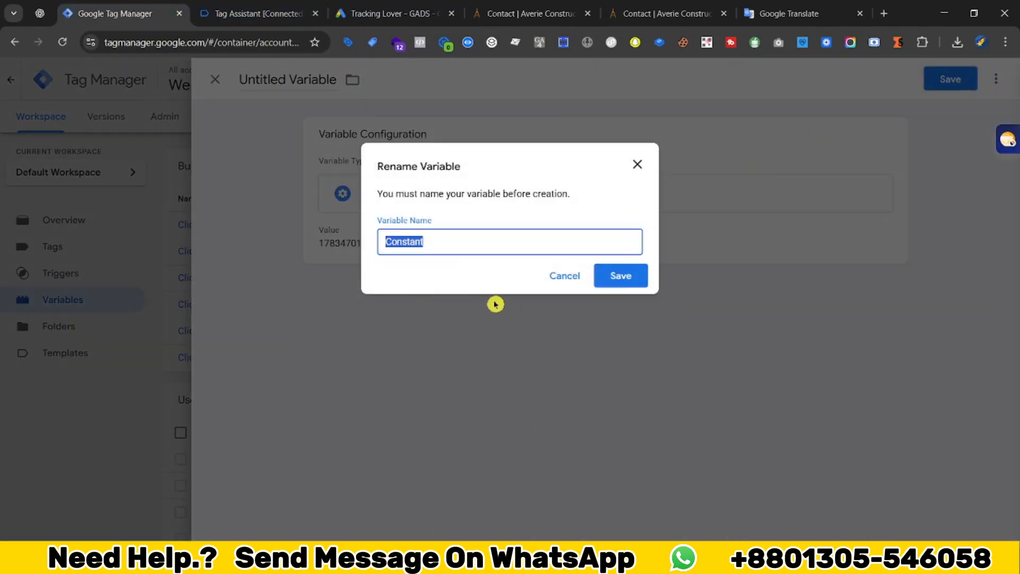
type("GADS -")
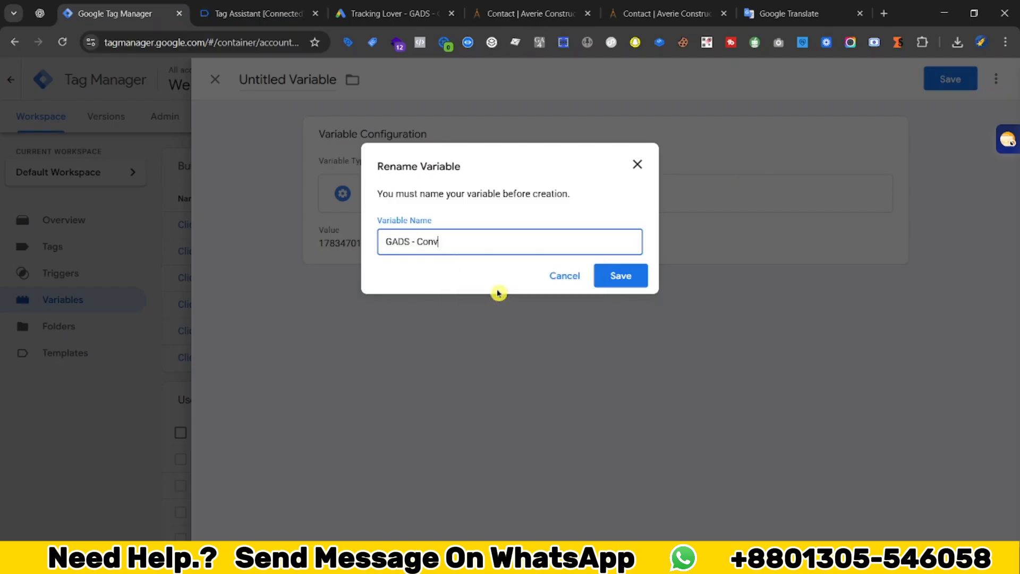
left_click(616, 280)
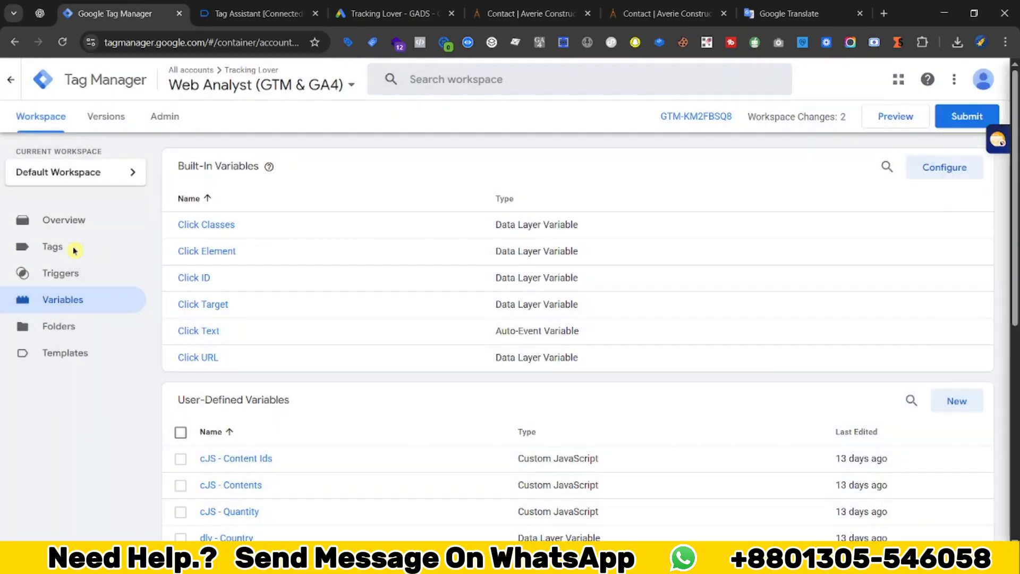
Create a Google Ads Conversion Linker tag that fires on All Pages and save it as Conversion Linker.
left_click(74, 250)
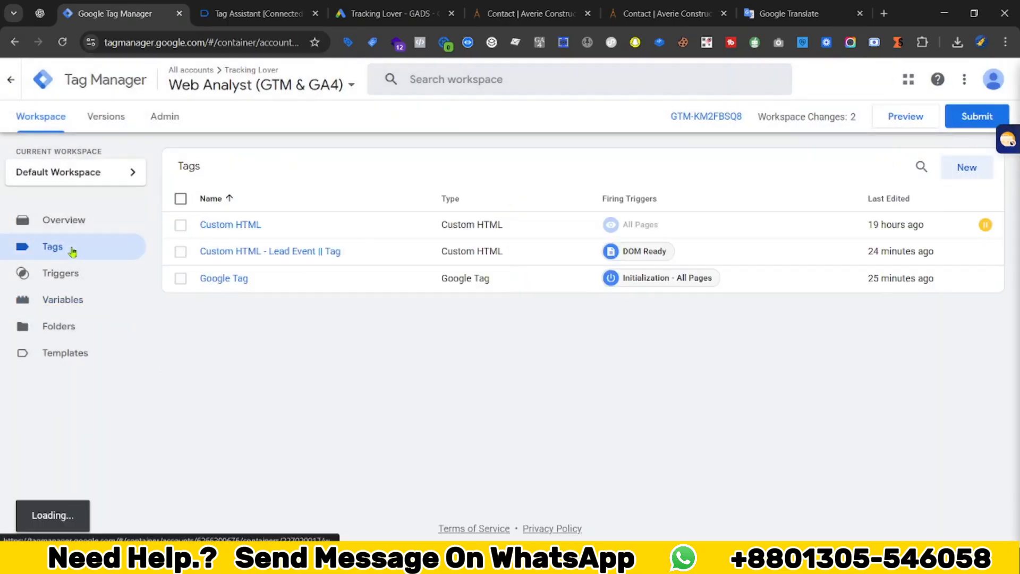
left_click(965, 167)
left_click(788, 259)
left_click(685, 235)
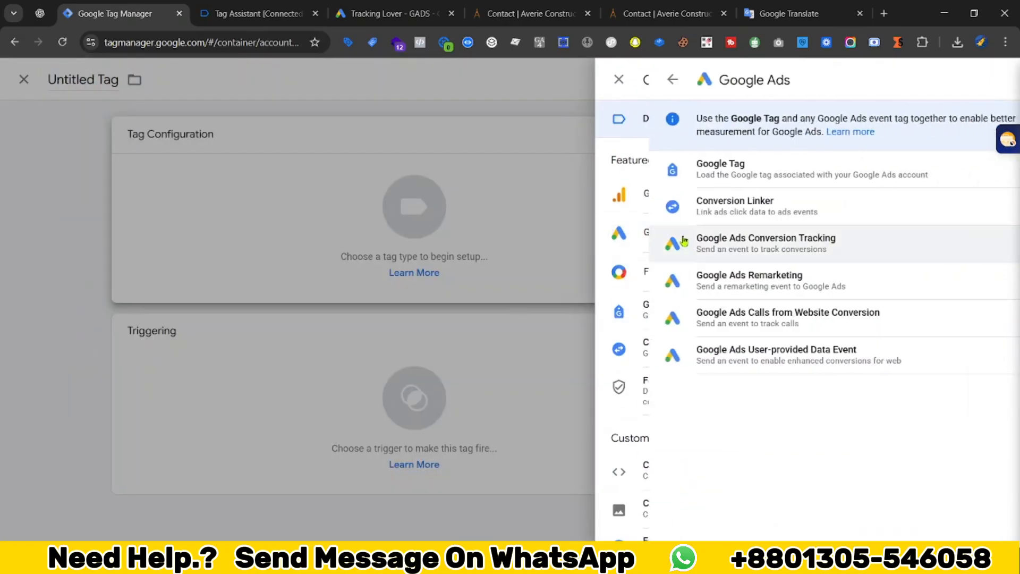
left_click(763, 207)
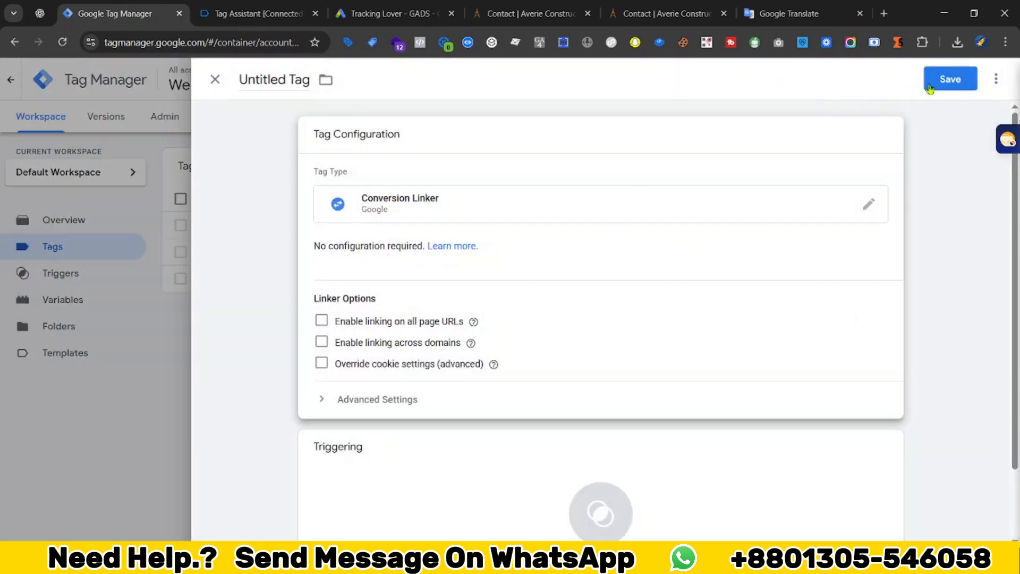
left_click(930, 89)
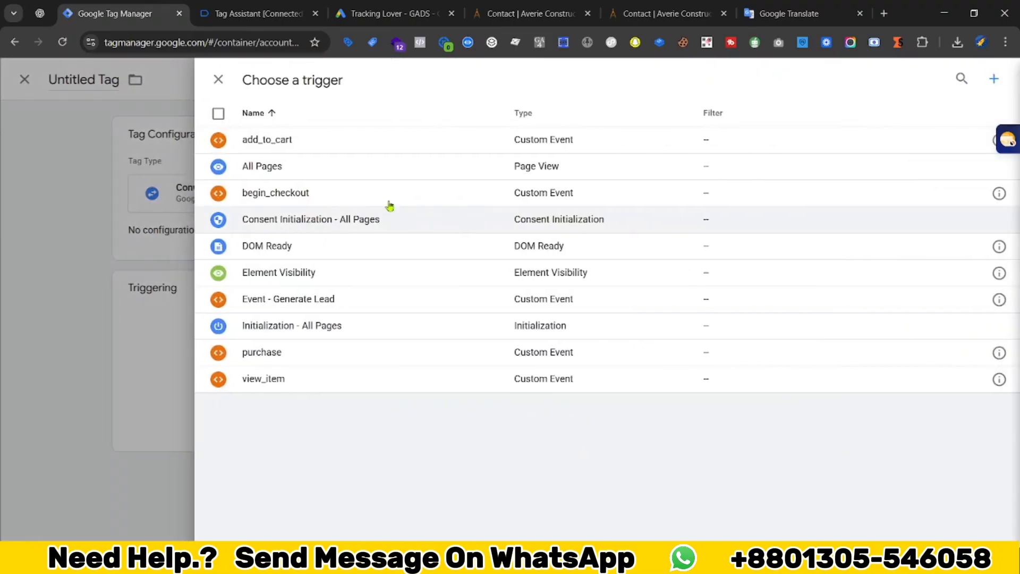
left_click(410, 176)
left_click(950, 79)
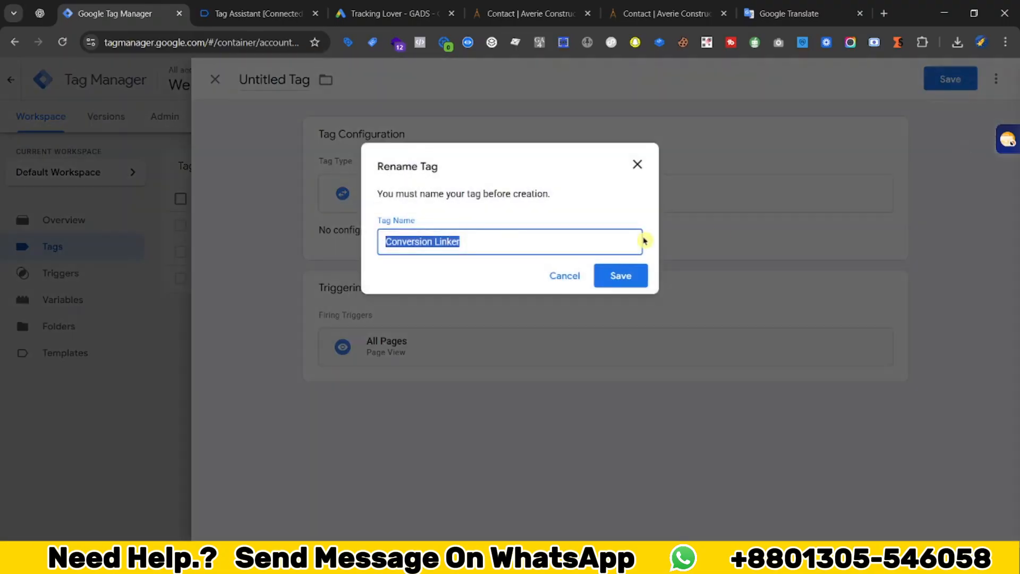
left_click(620, 286)
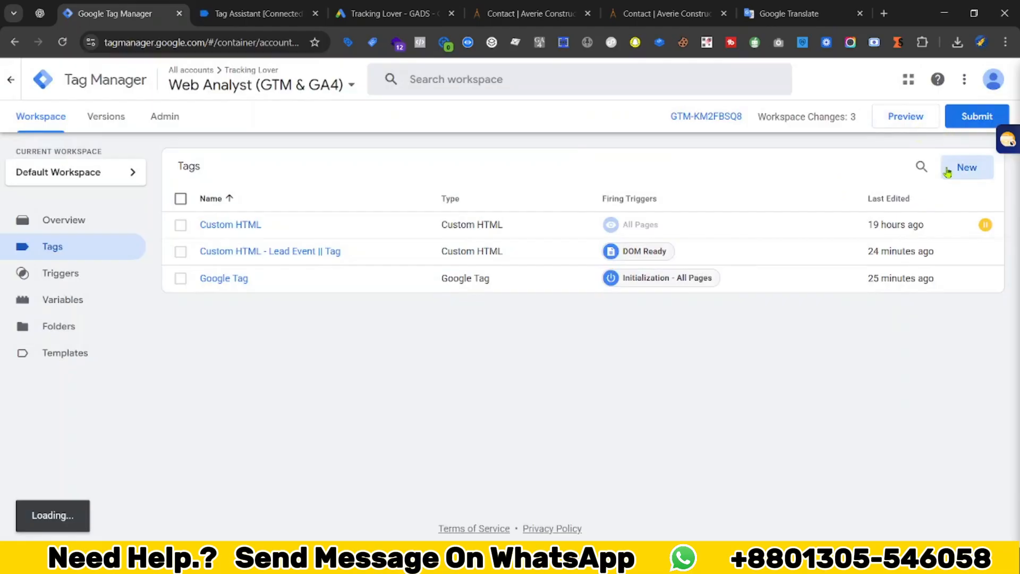
Start a new tag and choose Google Tag from the Google Ads tag types.
left_click(964, 165)
left_click(756, 243)
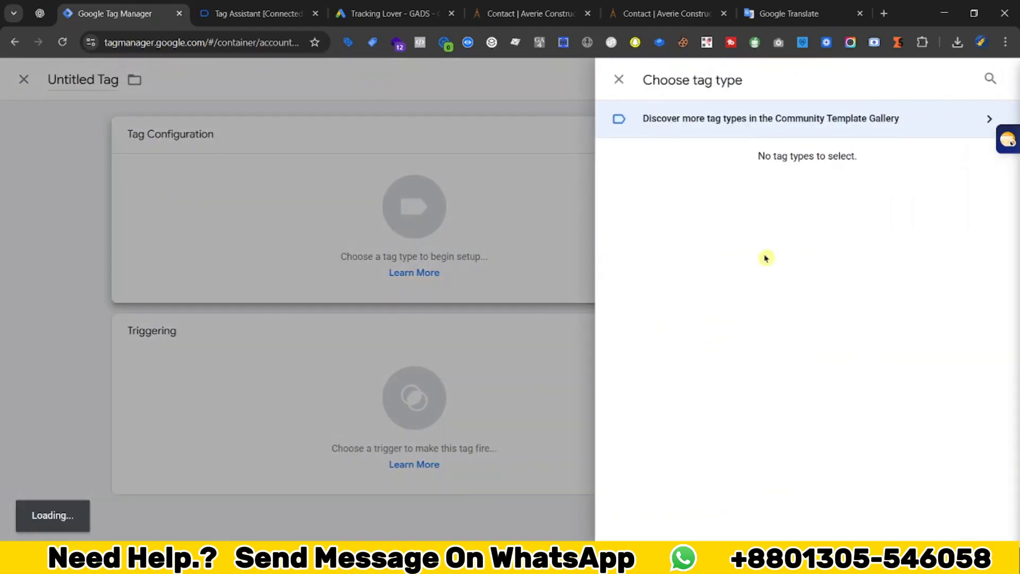
left_click(645, 229)
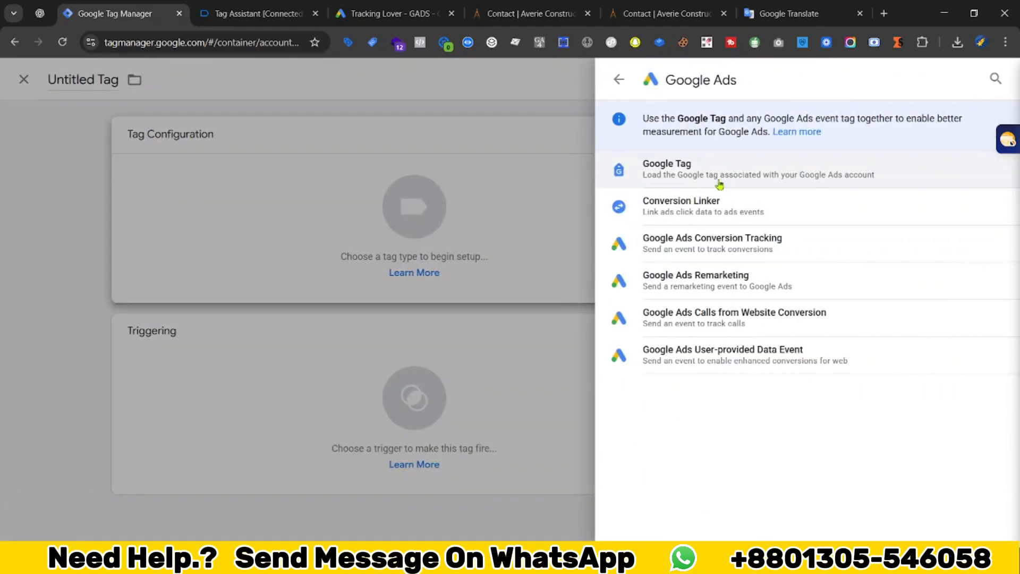
left_click(658, 183)
left_click(353, 271)
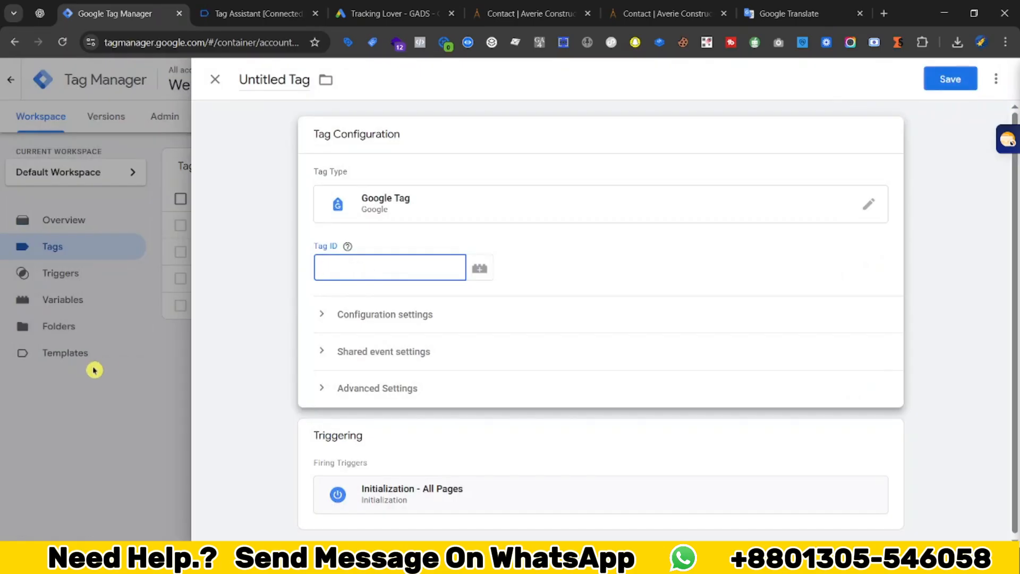
Set the Google Tag's Tag ID to AW-{{GADS - Conversion ID}}, using the existing Conversion ID variable after the AW- prefix.
type("A")
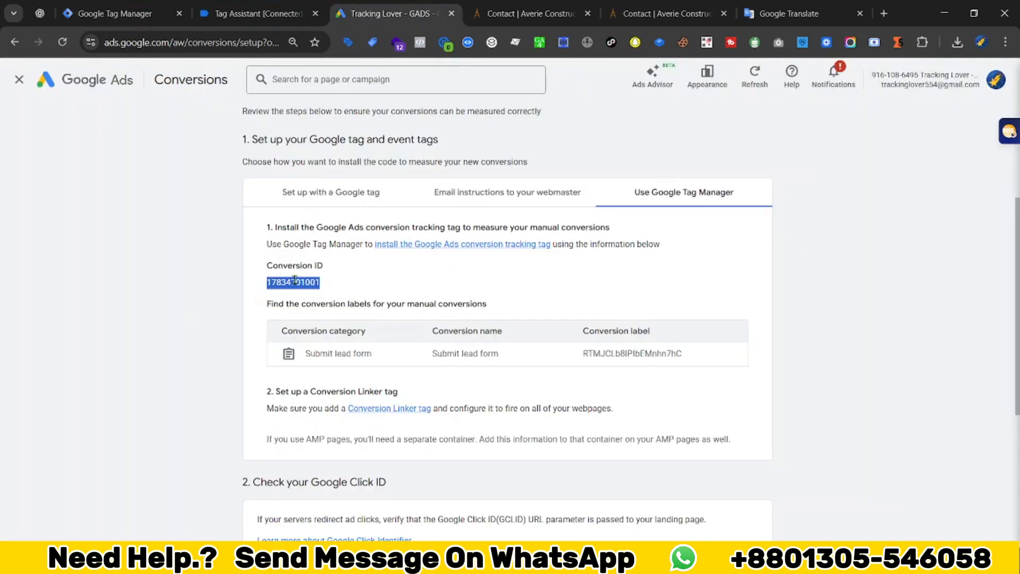
right_click(291, 280)
left_click(300, 293)
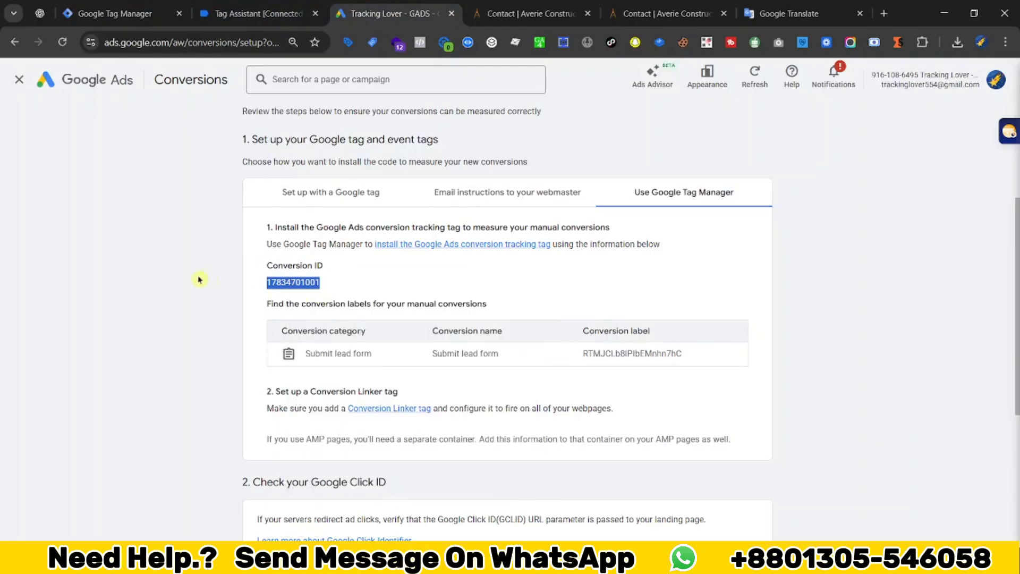
left_click(106, 15)
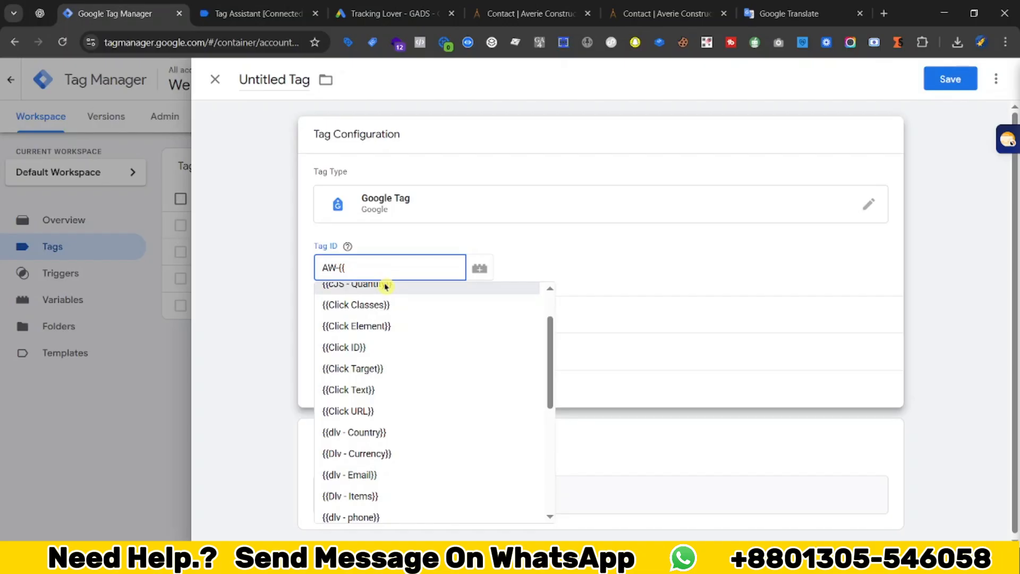
type("G")
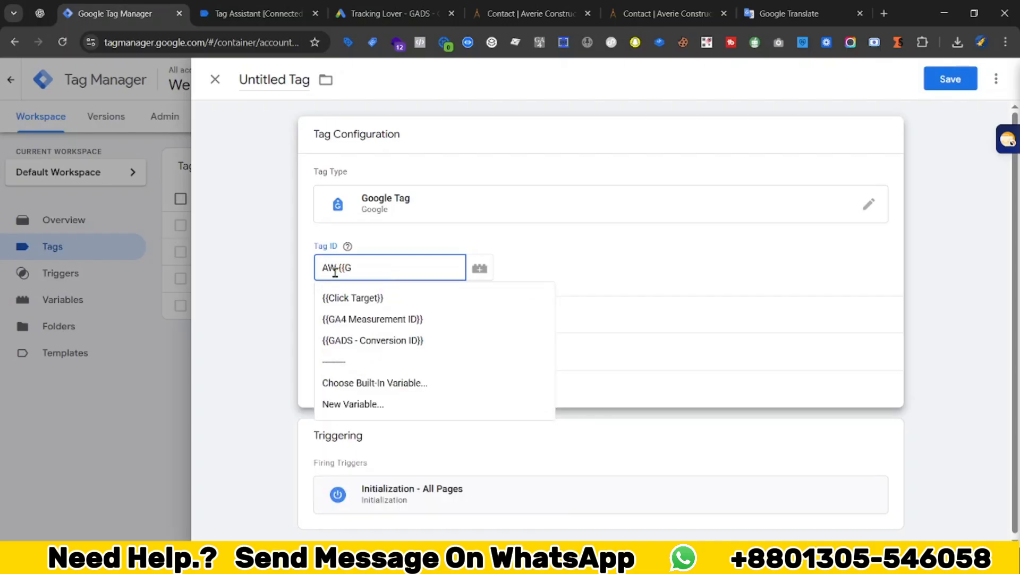
left_click(390, 343)
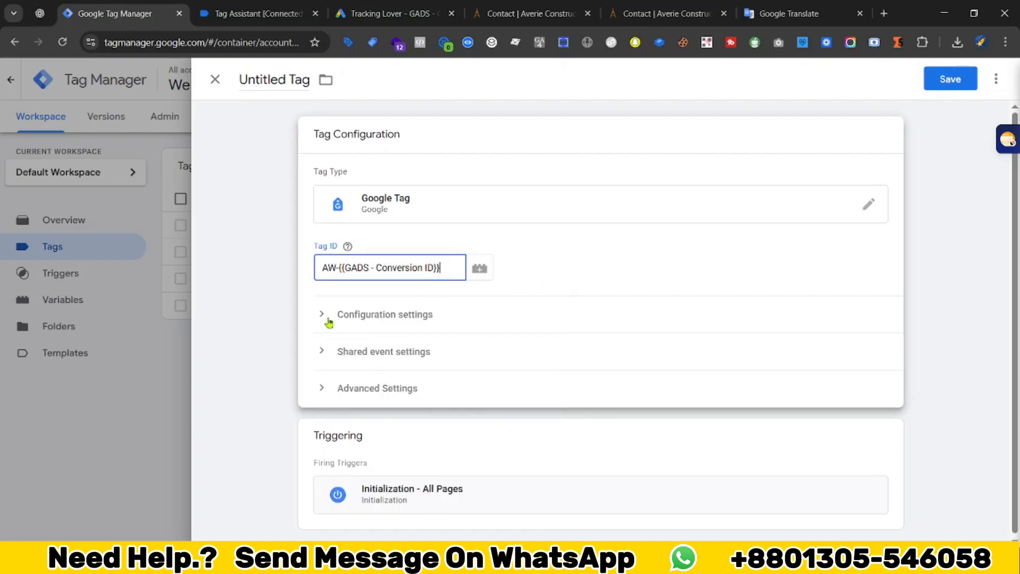
Save the new Google Tag under the name Google Ads Tag.
left_click(943, 79)
double_click(471, 247)
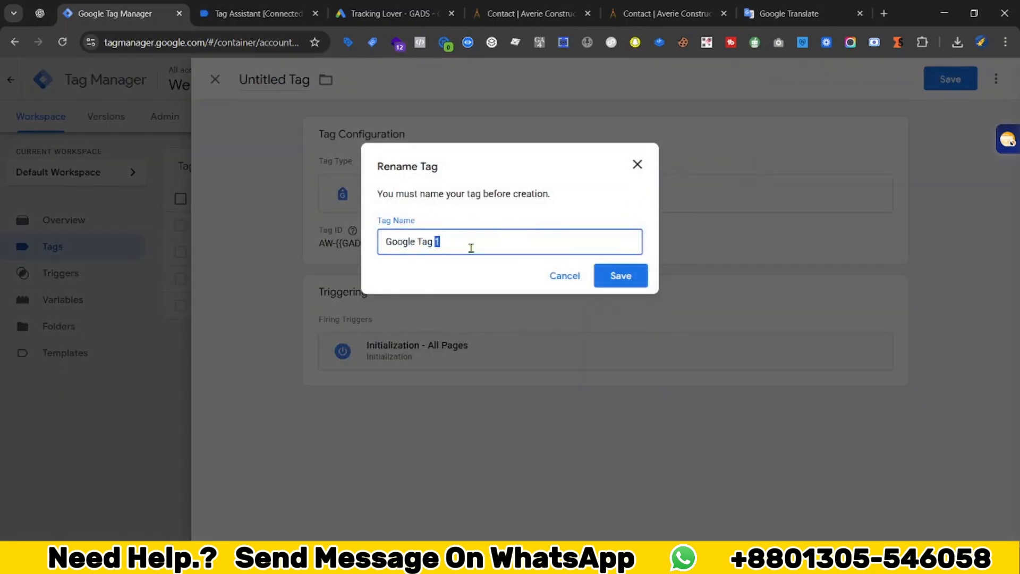
key("ctrl+a")
type("Google Ads Ya")
key("BackSpace")
key("BackSpace")
type("Tag")
left_click(620, 275)
Start another new tag of type Google Ads Conversion Tracking.
left_click(956, 172)
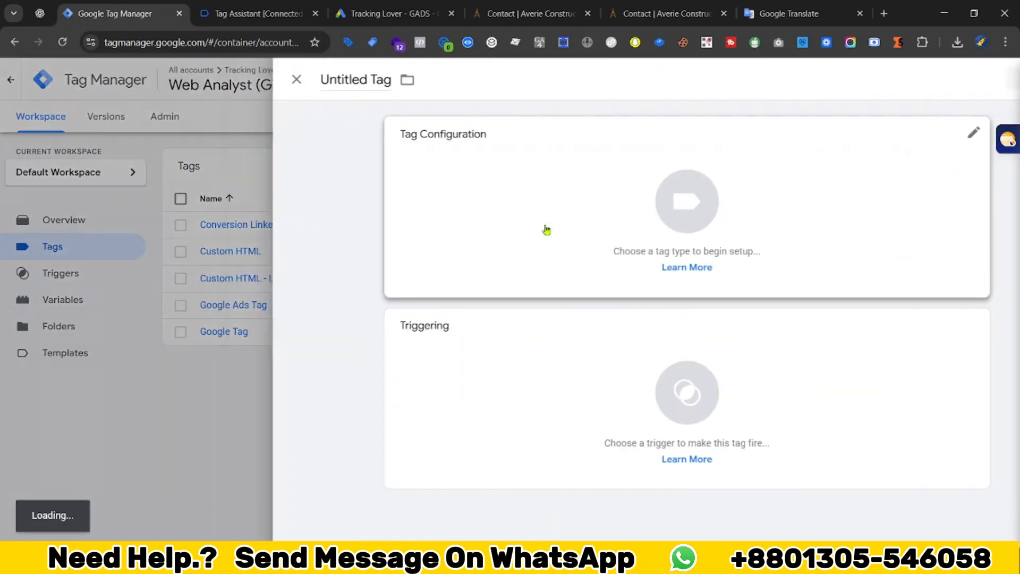
left_click(627, 195)
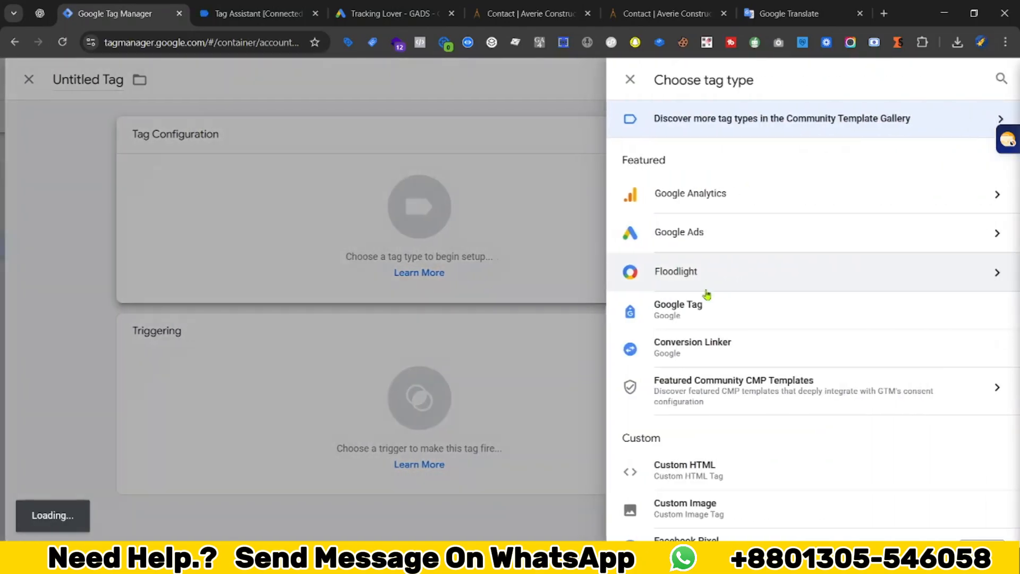
left_click(731, 227)
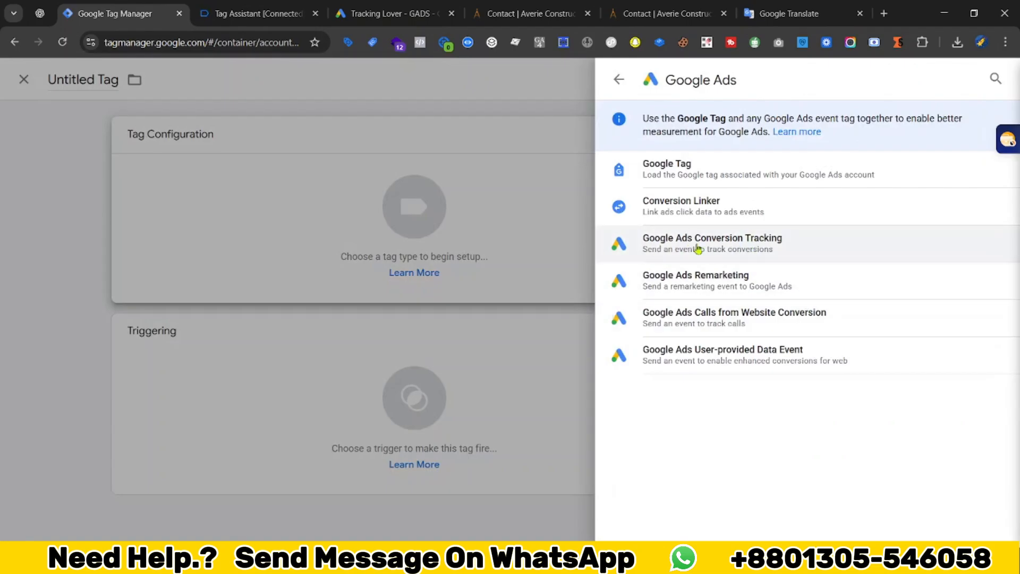
left_click(721, 245)
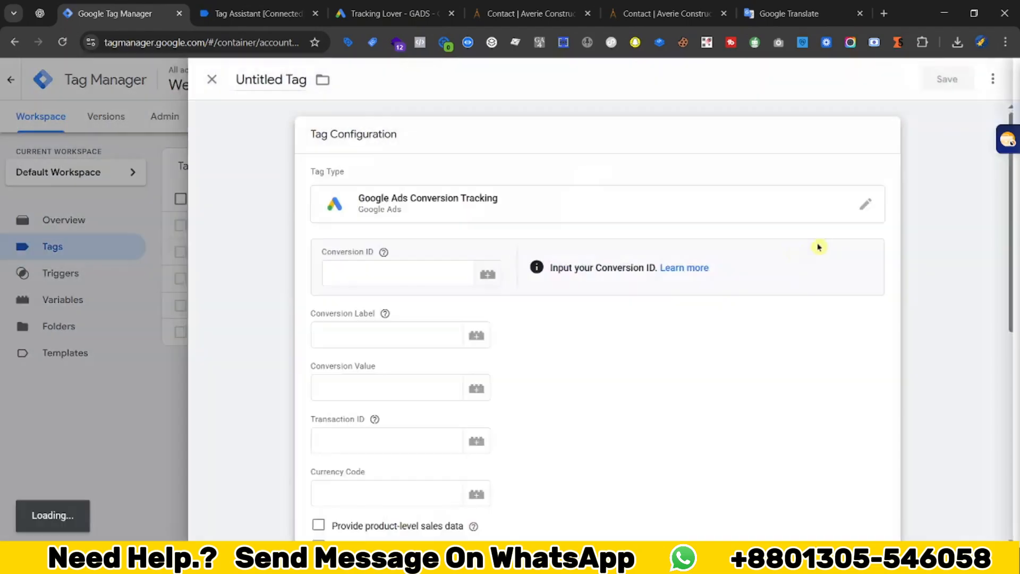
Set the conversion tracking tag's Conversion ID to the {{GADS - Conversion ID}} variable.
left_click(450, 256)
type("{{")
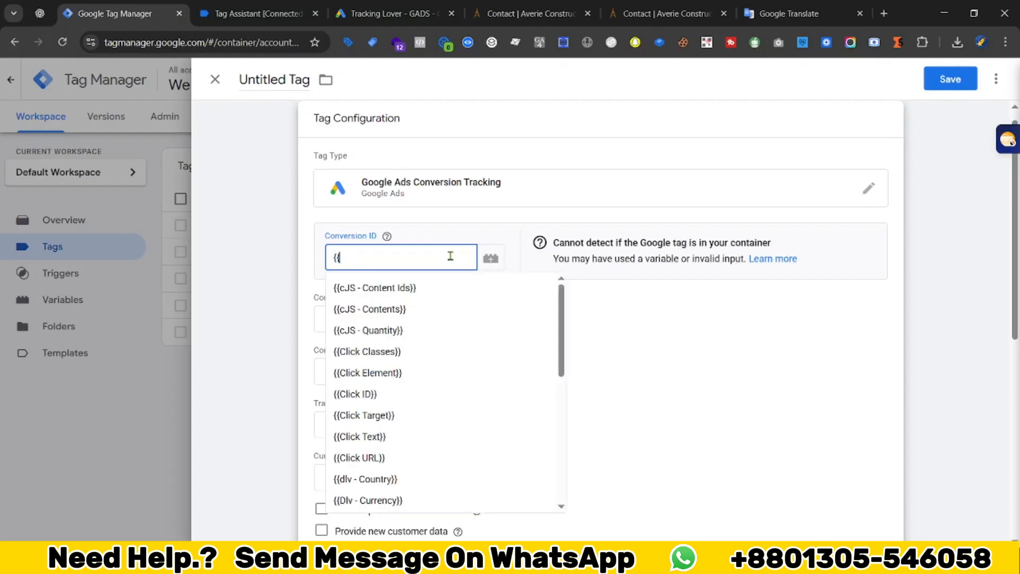
type("goog")
key("BackSpace")
key("BackSpace")
key("BackSpace")
type("ad")
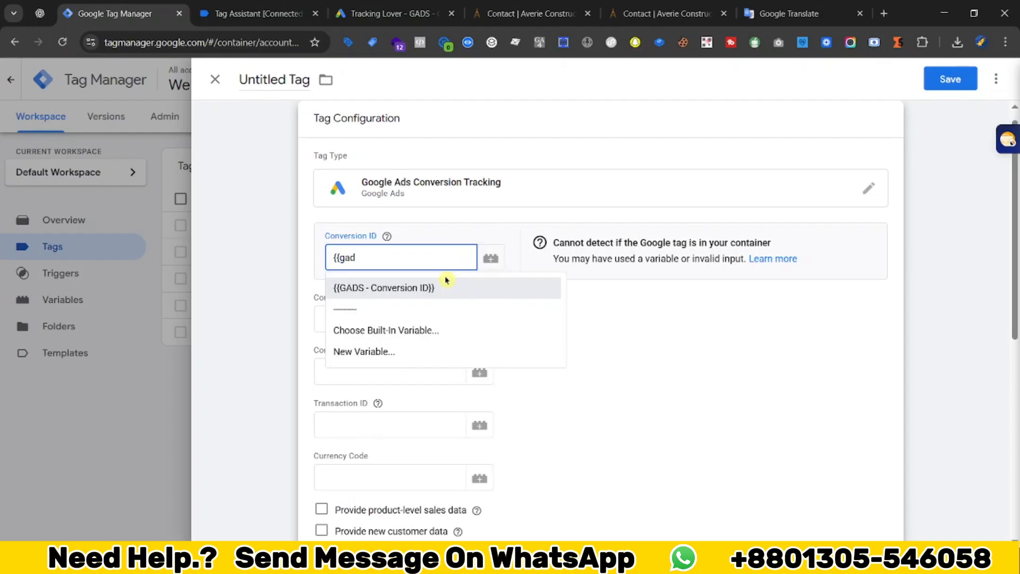
left_click(442, 287)
Copy the Submit lead form conversion label from Google Ads and use it as the Conversion Label of the tag in Google Tag Manager.
left_click(326, 319)
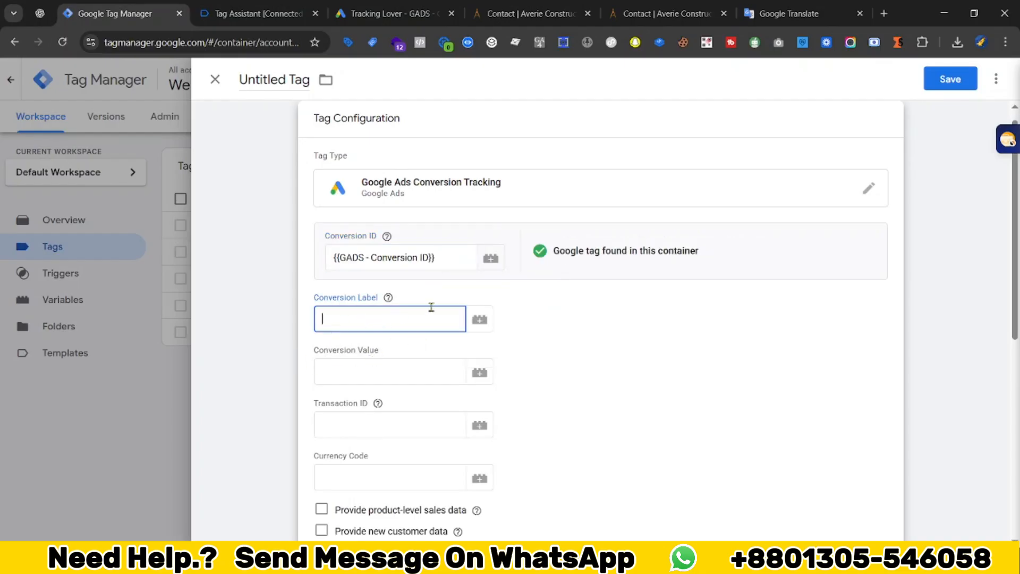
left_click(527, 307)
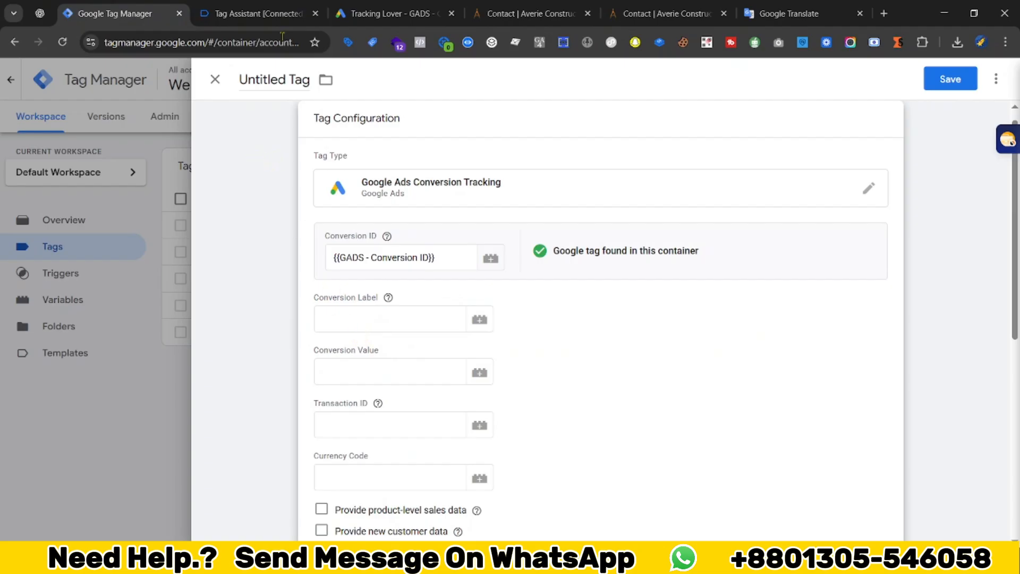
left_click(404, 13)
scroll(404, 319, "up", 3)
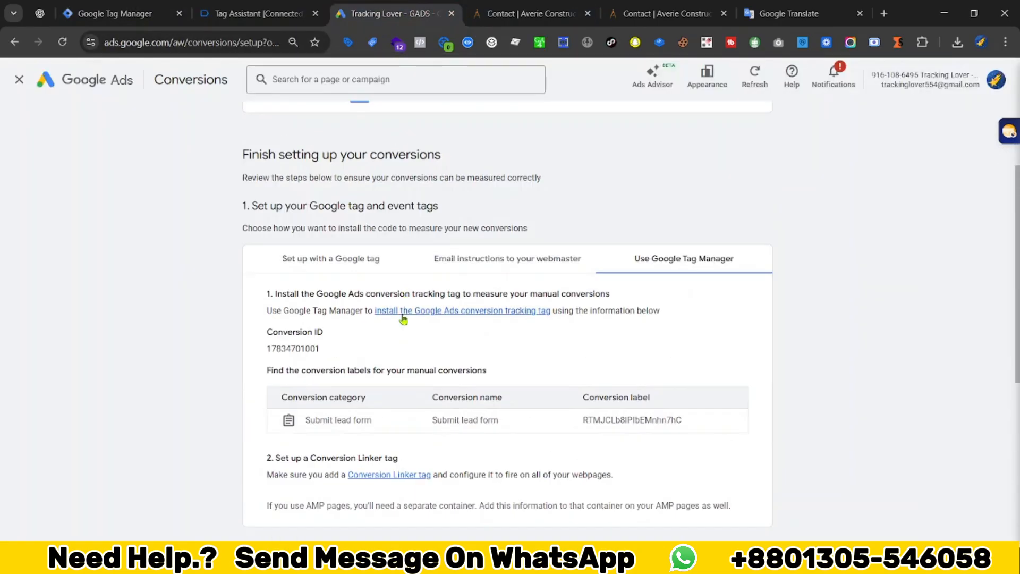
scroll(403, 318, "down", 3)
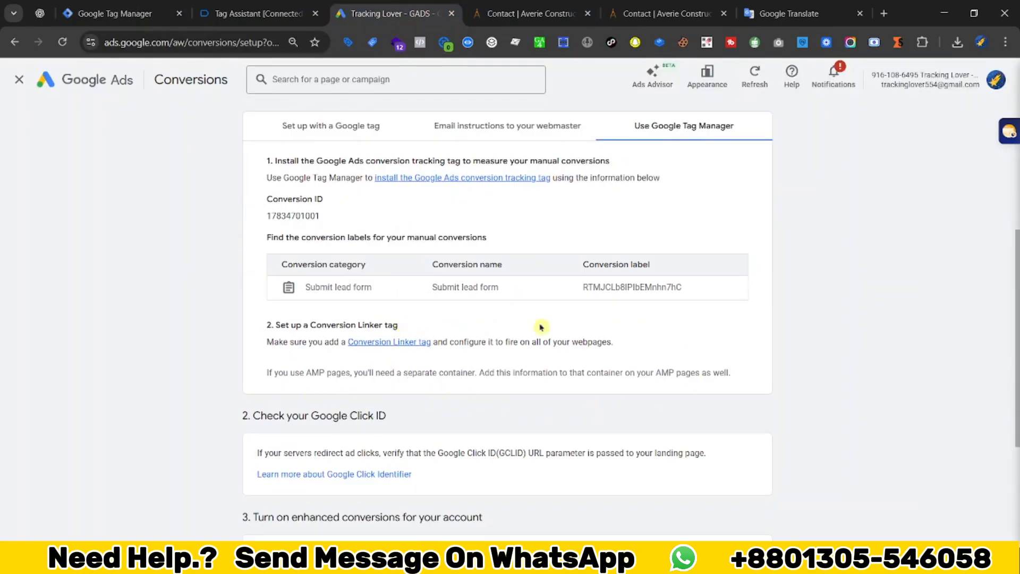
double_click(606, 287)
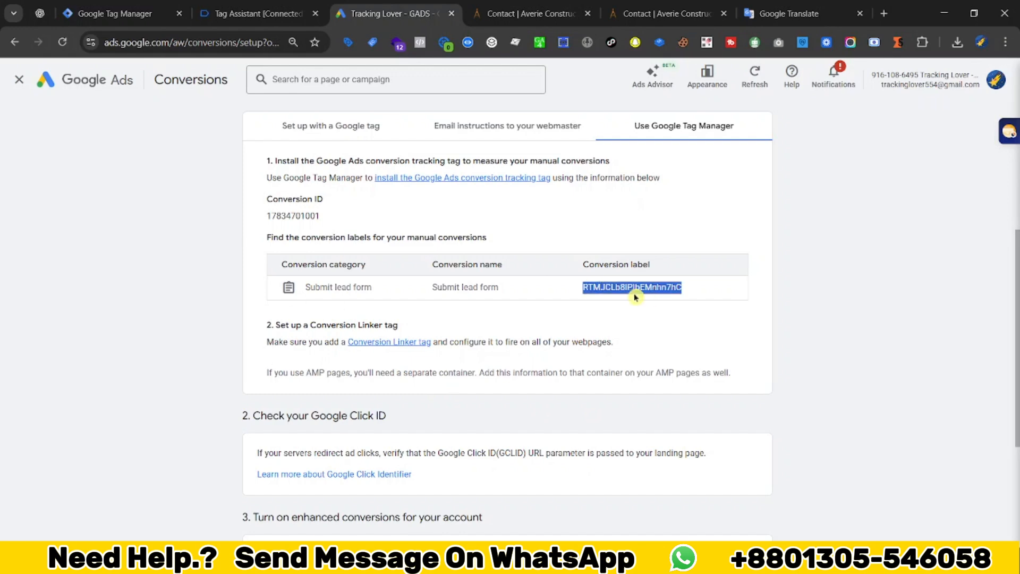
right_click(634, 292)
left_click(673, 306)
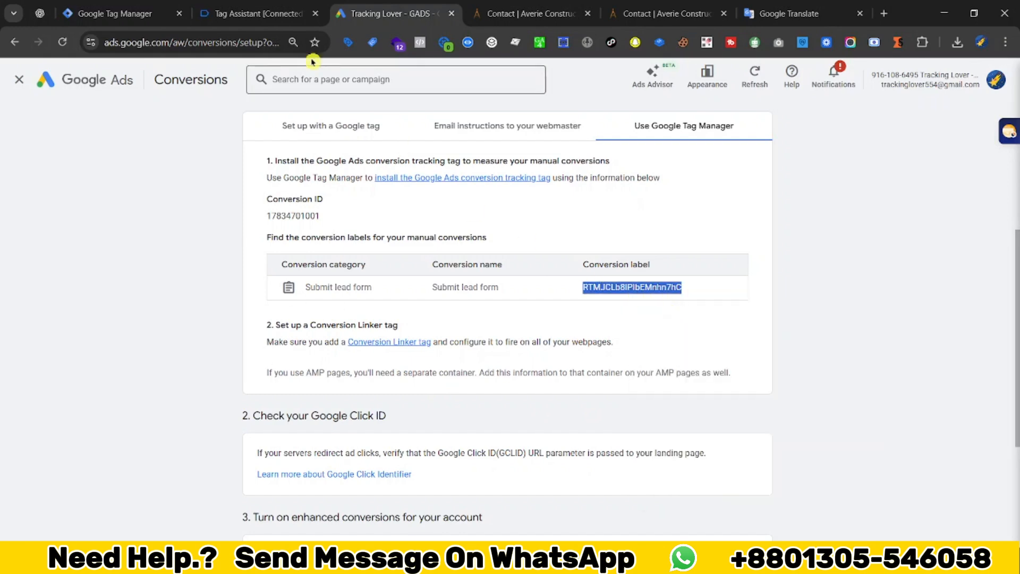
left_click(166, 13)
left_click(360, 318)
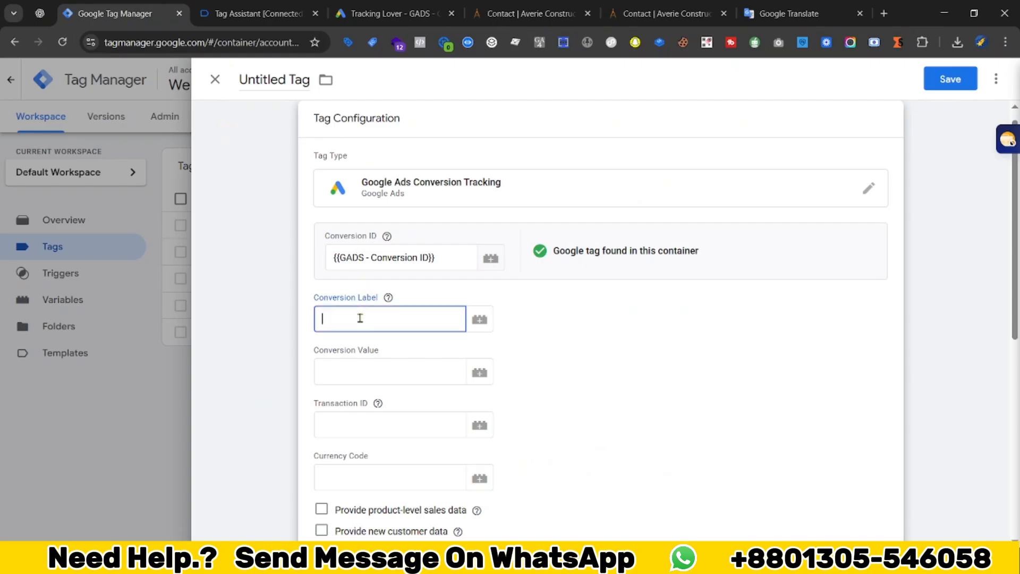
key("ctrl+v")
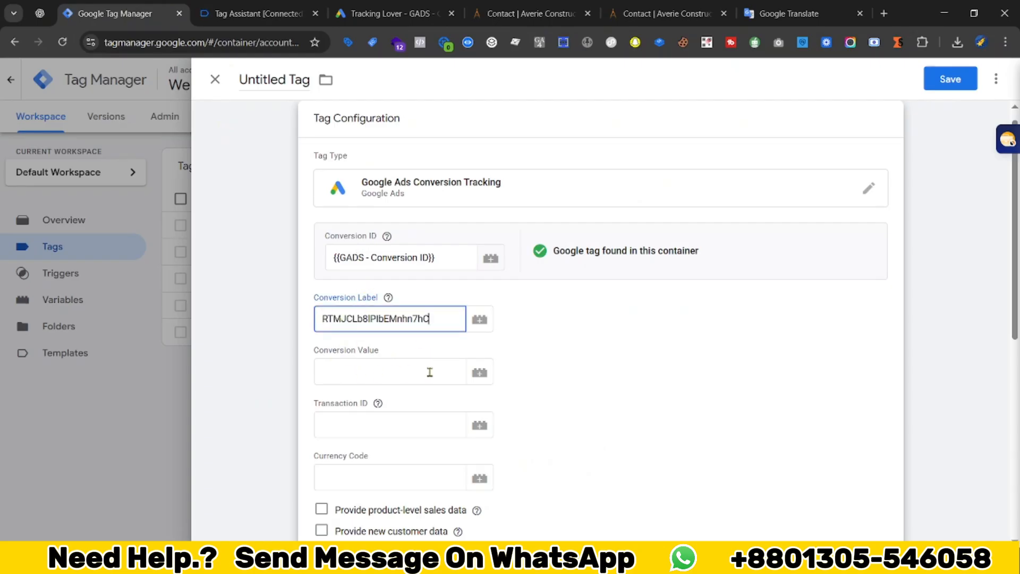
Leave the conversion value, transaction ID and currency code empty and save the conversion tracking tag without a trigger.
left_click(395, 380)
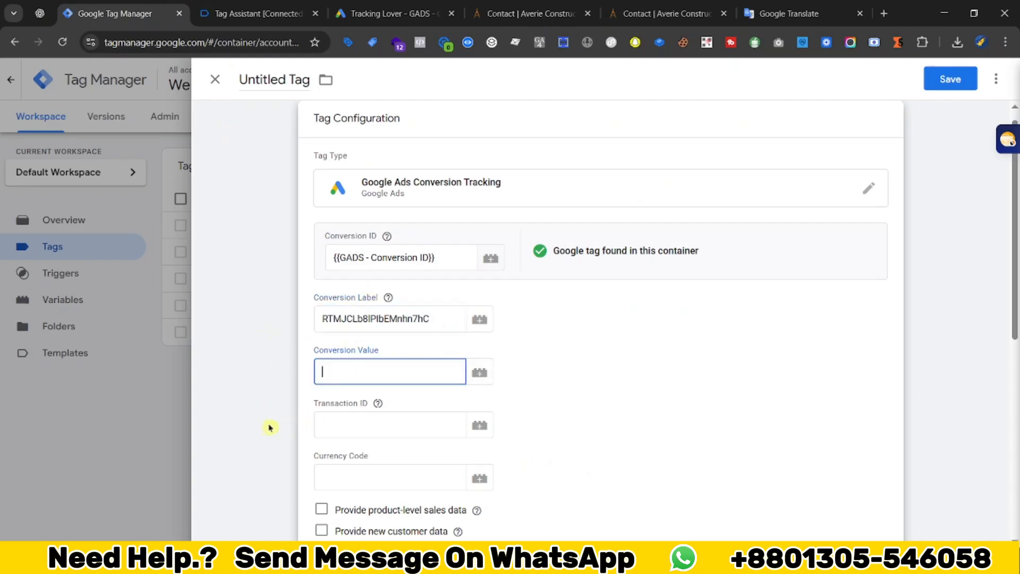
scroll(338, 440, "down", 3)
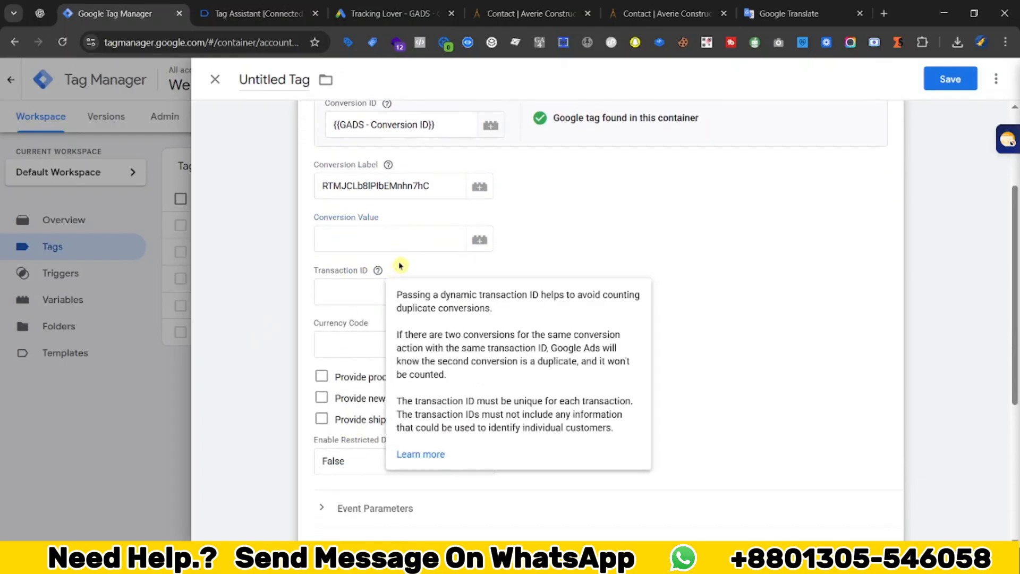
left_click(356, 281)
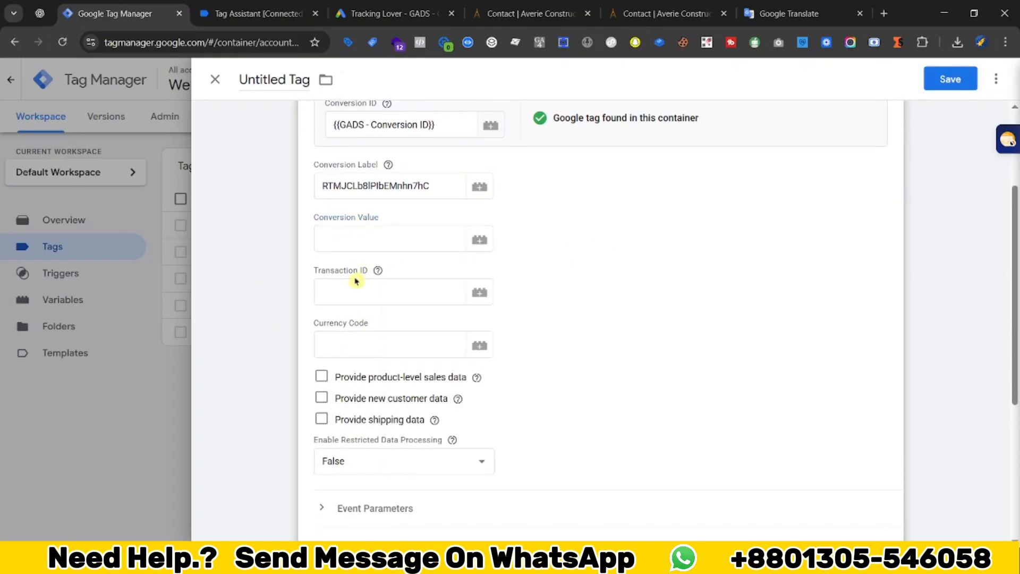
left_click(951, 78)
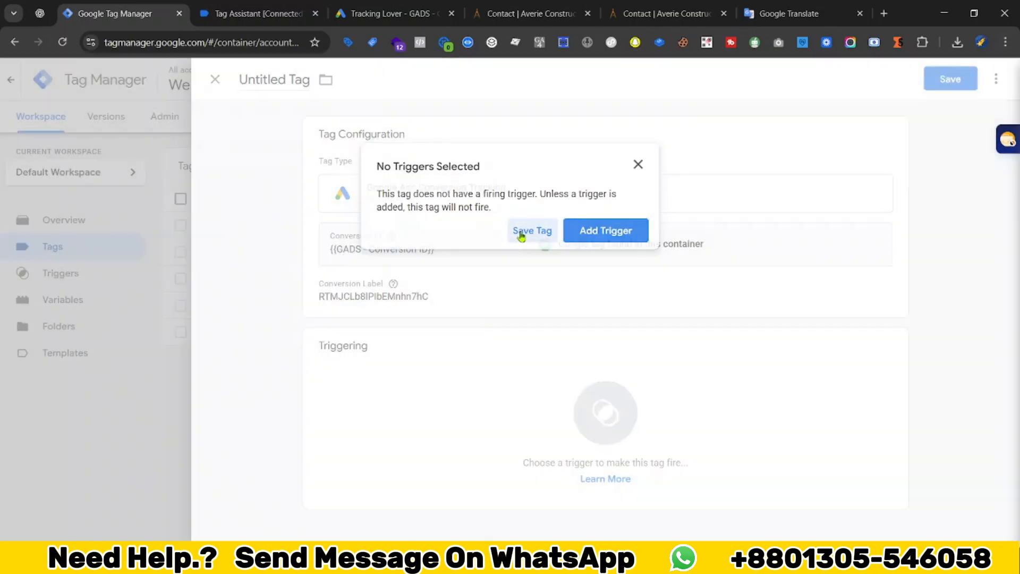
left_click(529, 230)
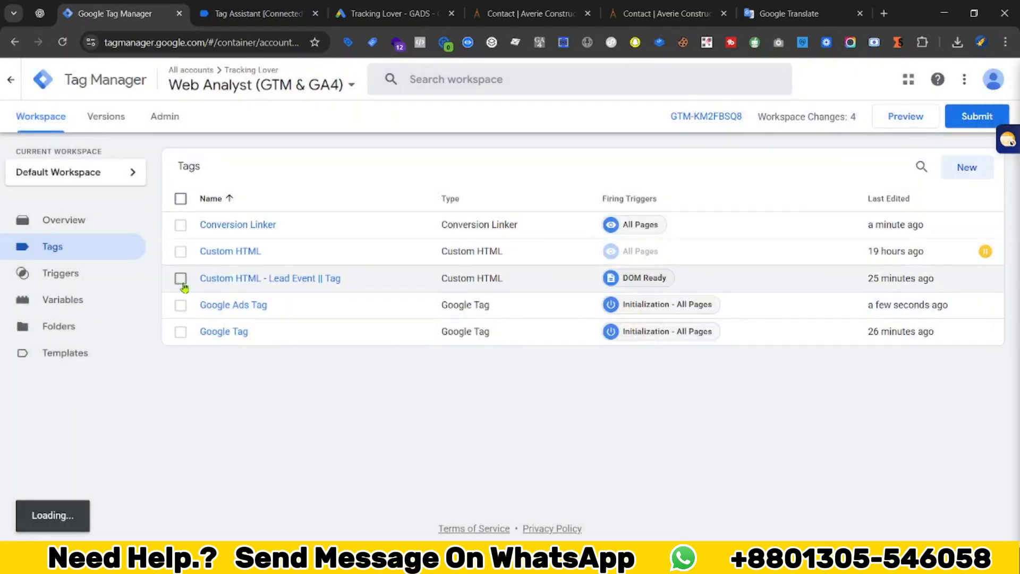
Start a new user-defined variable of type Data Layer Variable.
left_click(67, 301)
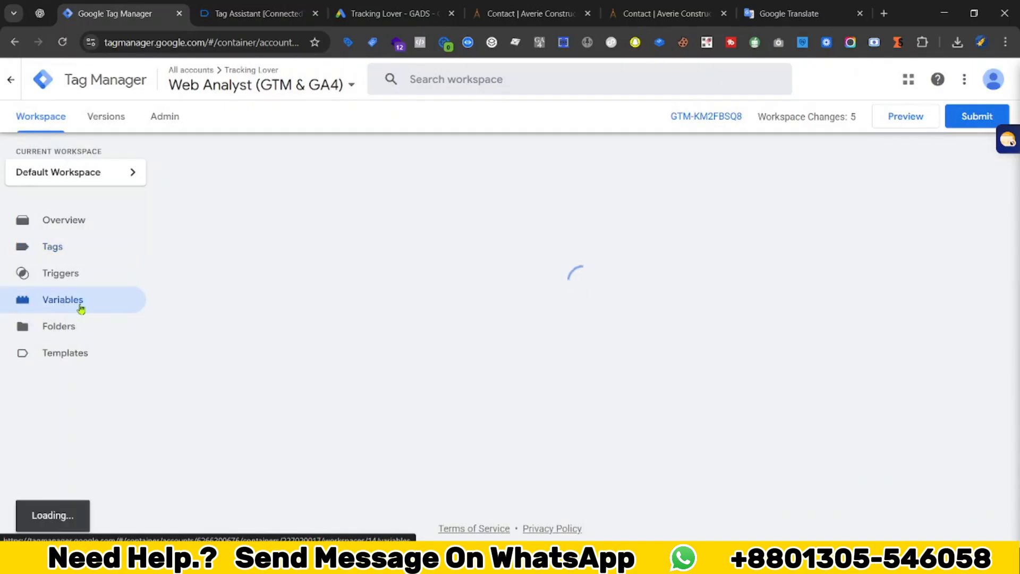
scroll(947, 289, "down", 3)
left_click(956, 268)
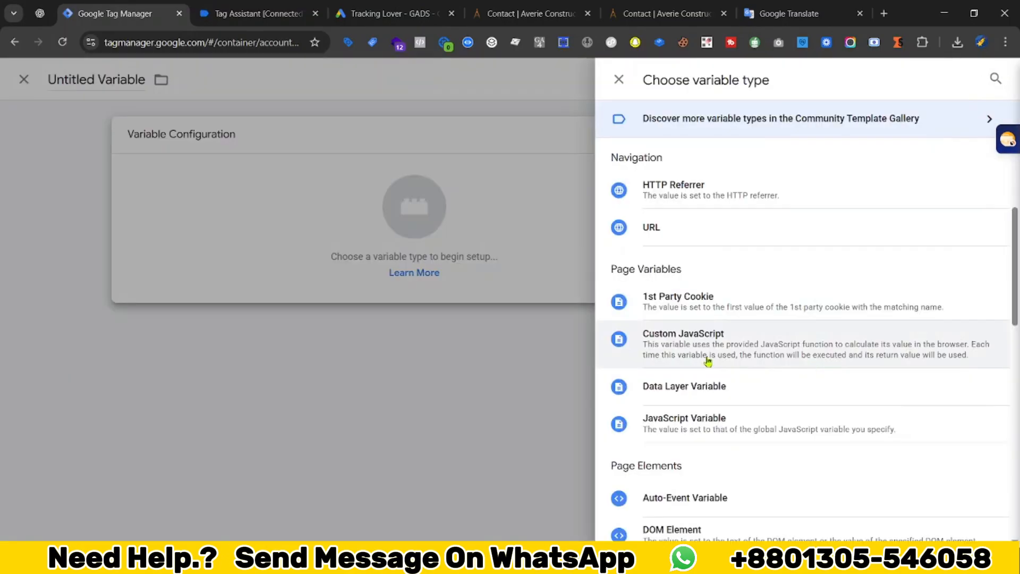
scroll(734, 341, "down", 1)
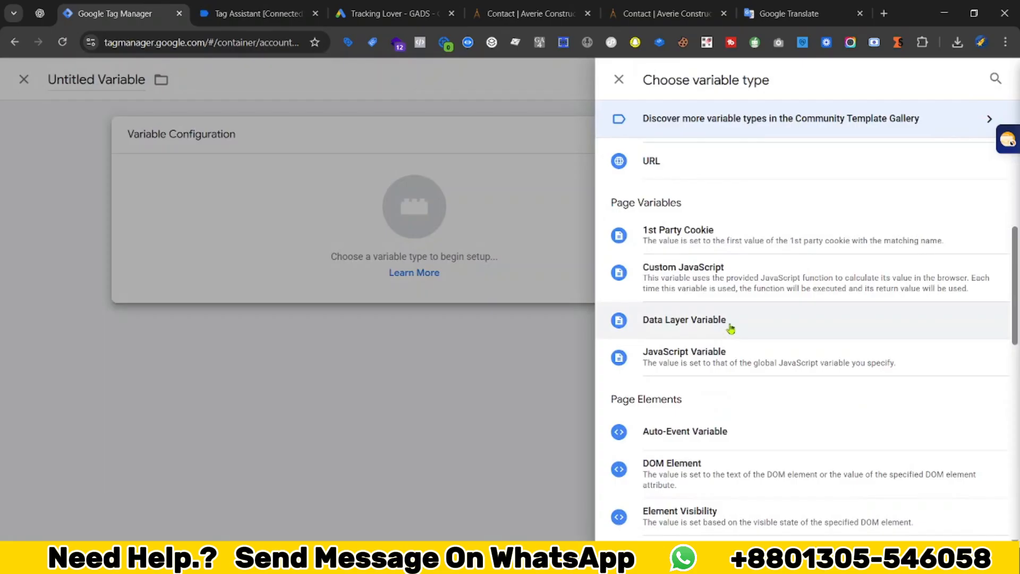
Switch to Tag Assistant and copy the email key from the generate_lead event's dataLayer push.
key("ctrl+Tab")
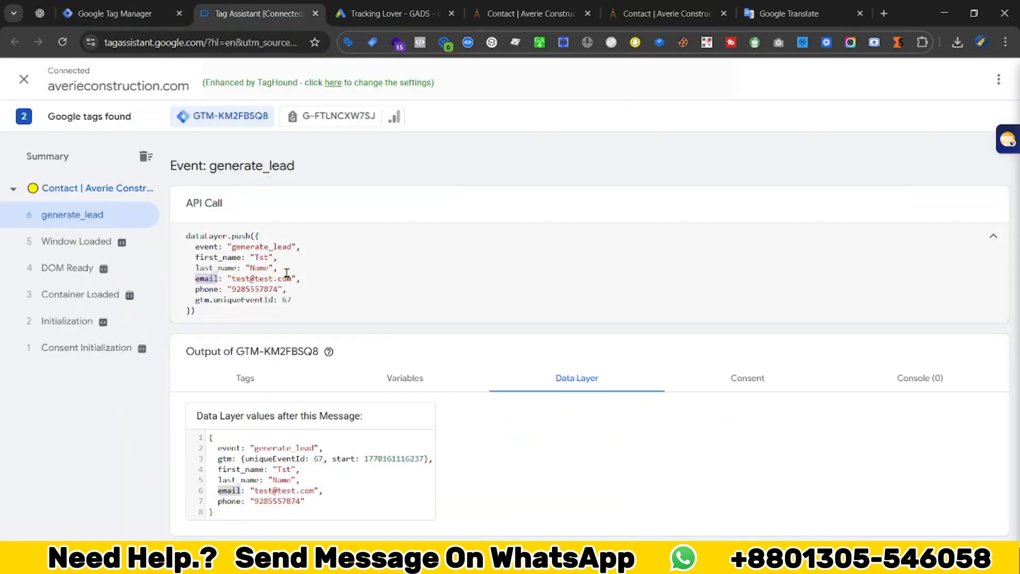
right_click(204, 278)
left_click(234, 290)
left_click_drag(208, 311, 179, 234)
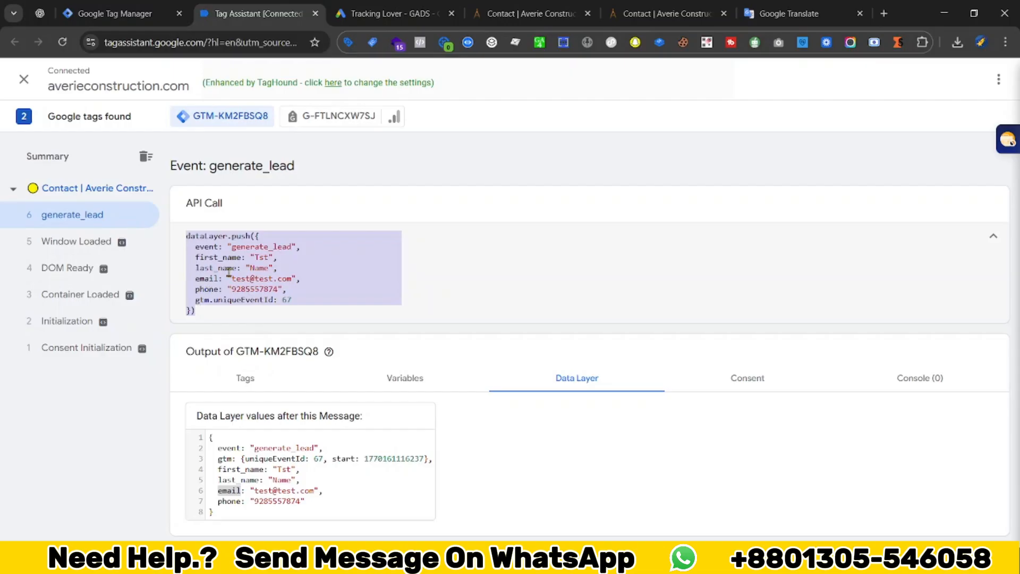
Switch to Google Tag Manager, set the Data Layer Variable Name to email and save the variable as "Dlv - Form Email".
left_click(154, 12)
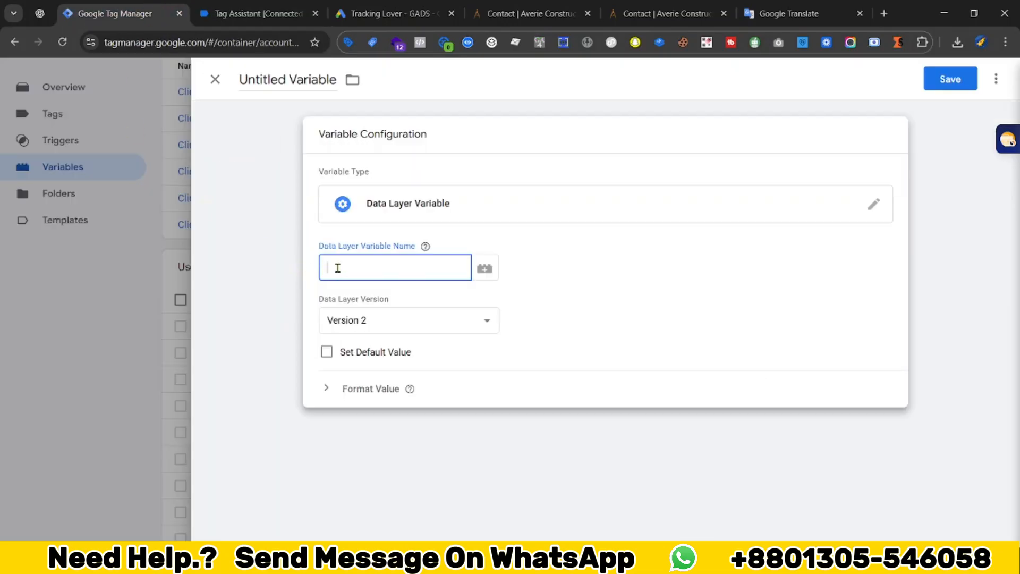
left_click(937, 81)
type("Dlv -")
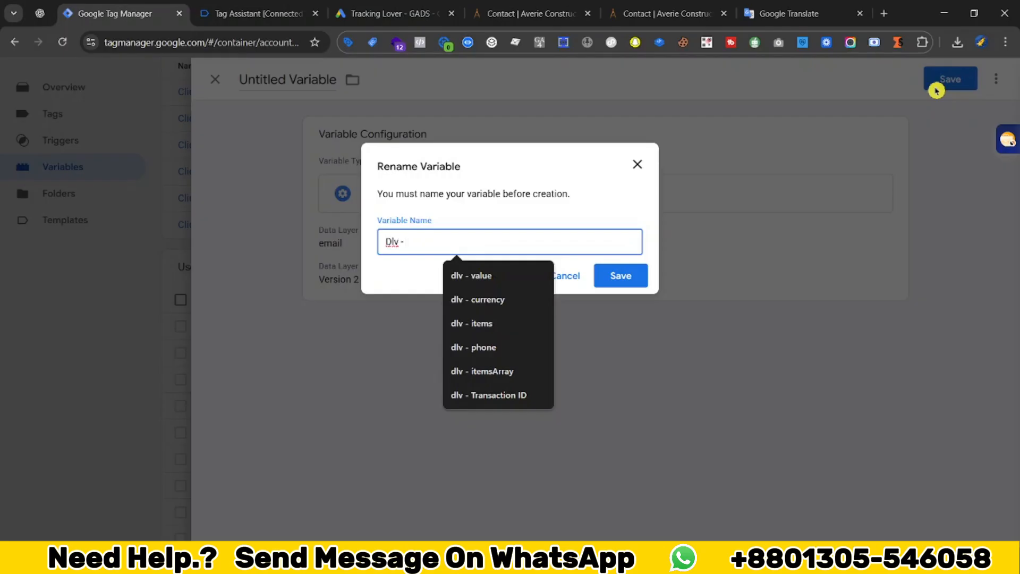
type(" Form Email")
left_click(620, 275)
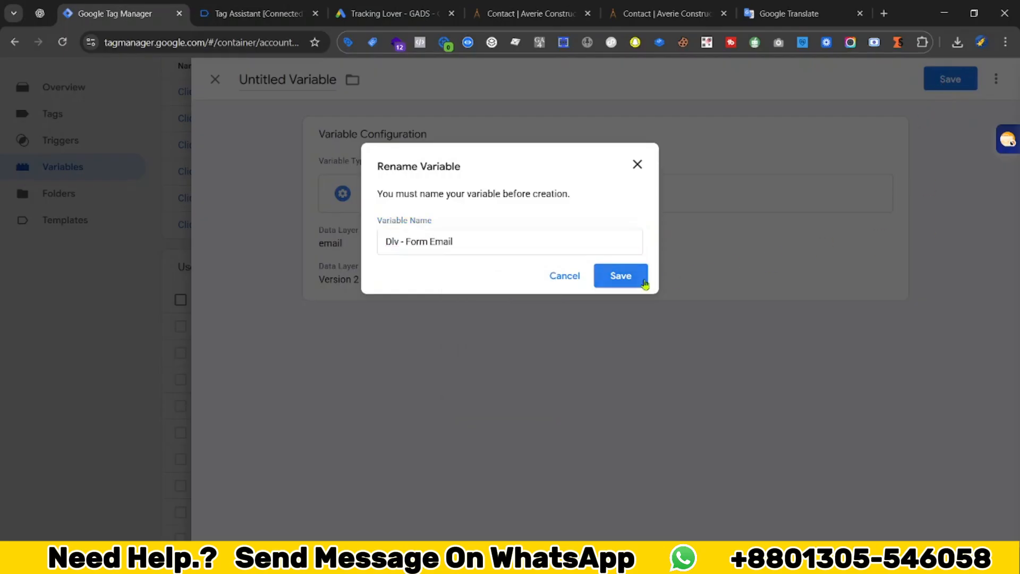
Copy the phone key from the generate_lead dataLayer push in Tag Assistant and return to Google Tag Manager.
left_click(297, 10)
double_click(203, 289)
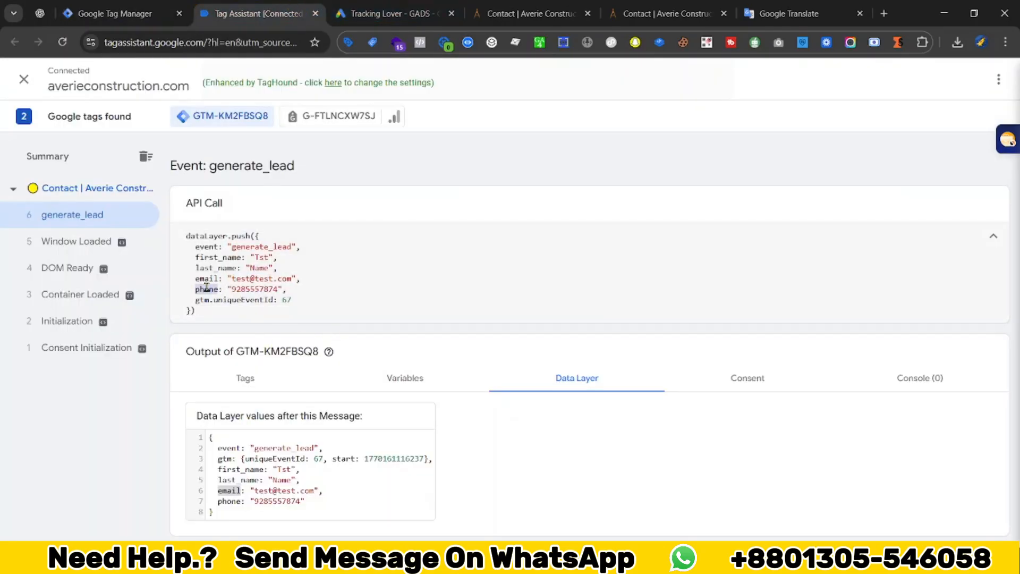
right_click(206, 288)
left_click(253, 302)
left_click(107, 12)
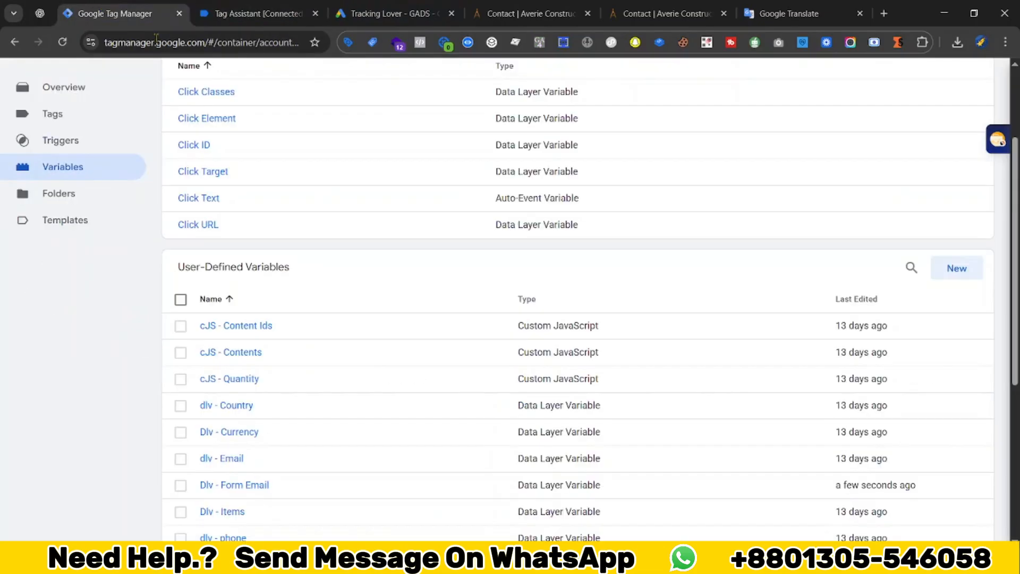
Create a user-defined Data Layer Variable with the variable name phone and save it as "DLV - Form Phone".
left_click(956, 269)
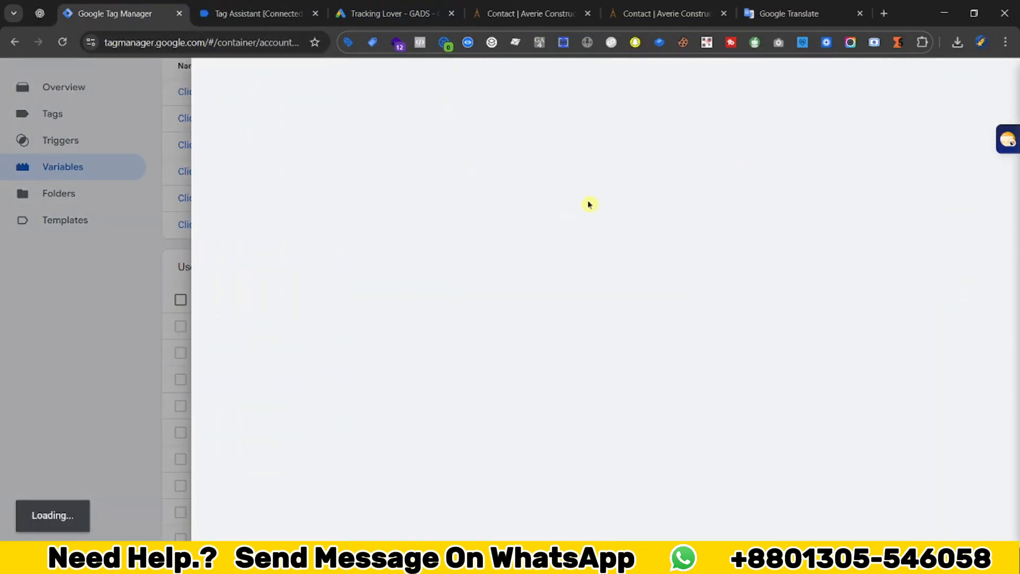
left_click(669, 205)
scroll(687, 400, "down", 4)
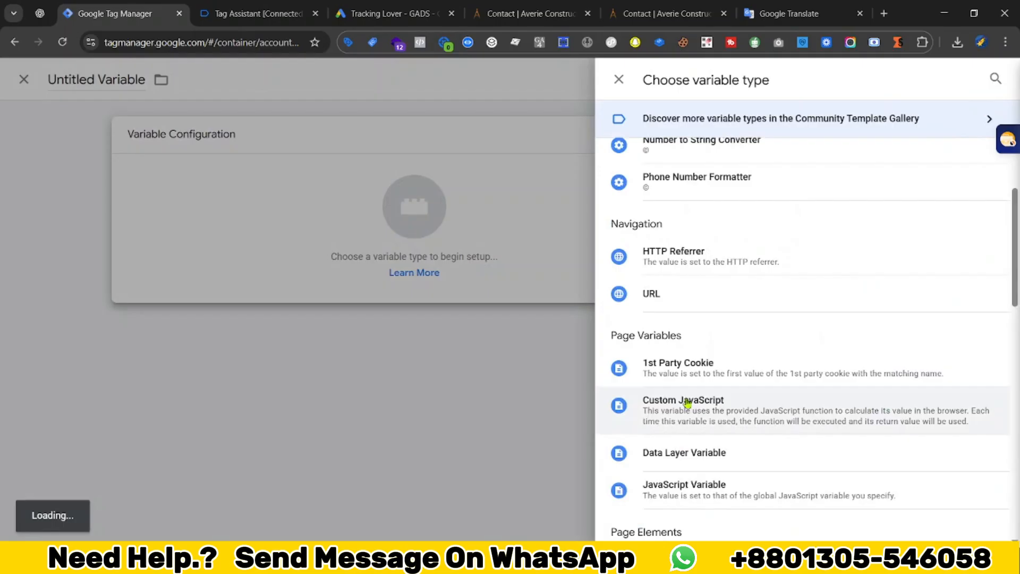
left_click(676, 450)
left_click(383, 263)
key("ctrl+v")
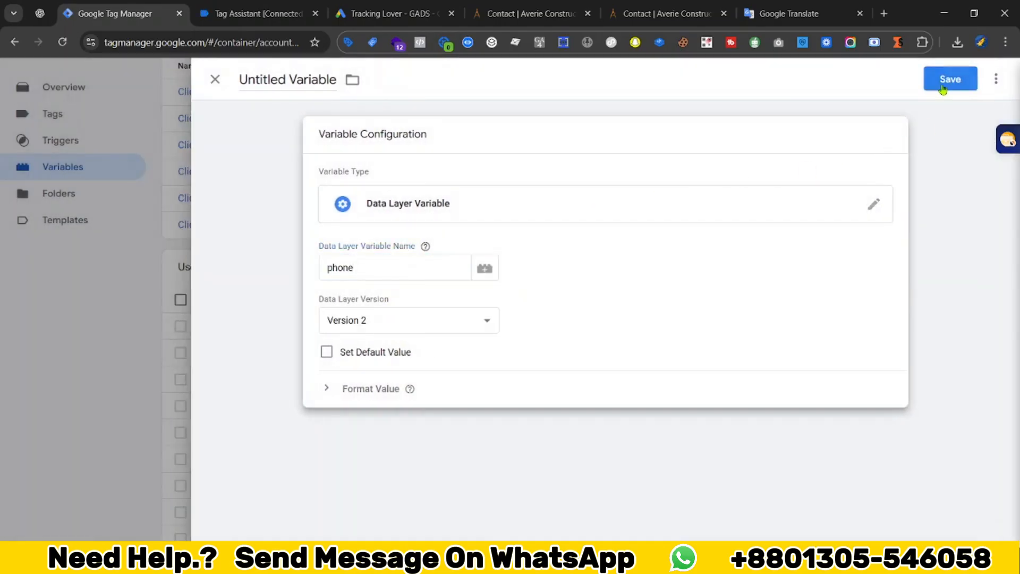
left_click(949, 79)
type("DLV - Form Phone")
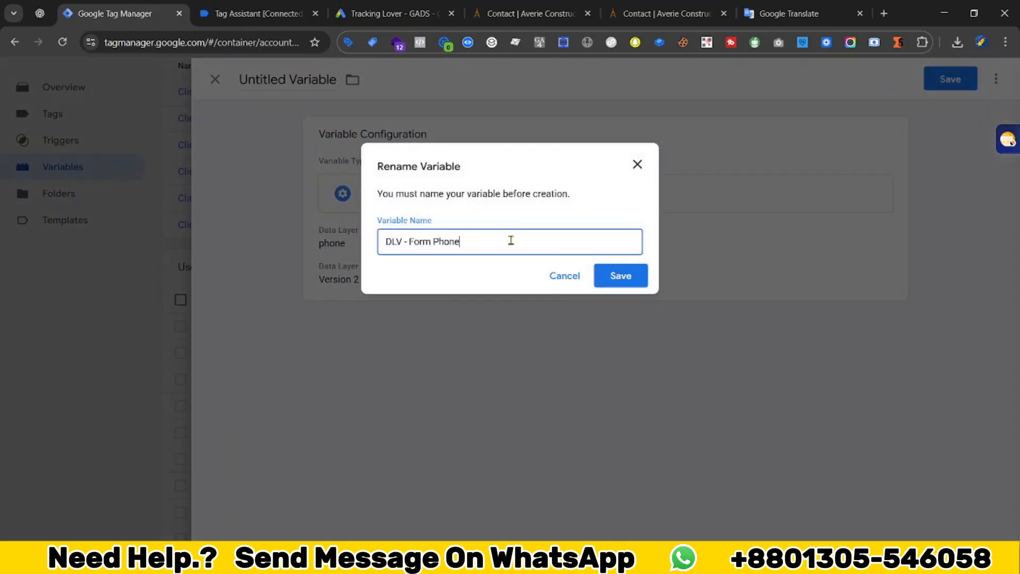
left_click(621, 275)
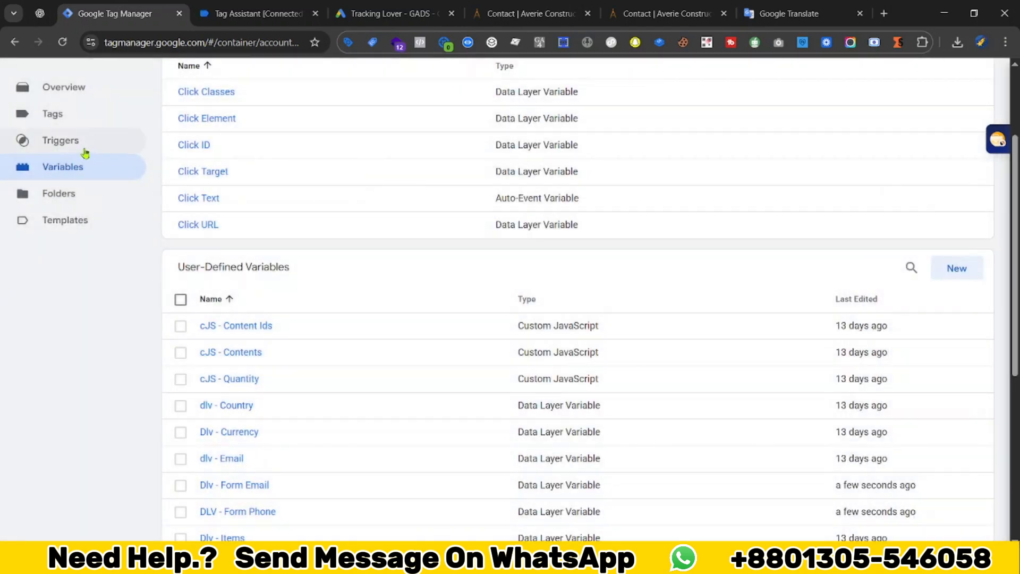
Switch to Tag Assistant and copy the event name generate_lead from the dataLayer push.
left_click(240, 5)
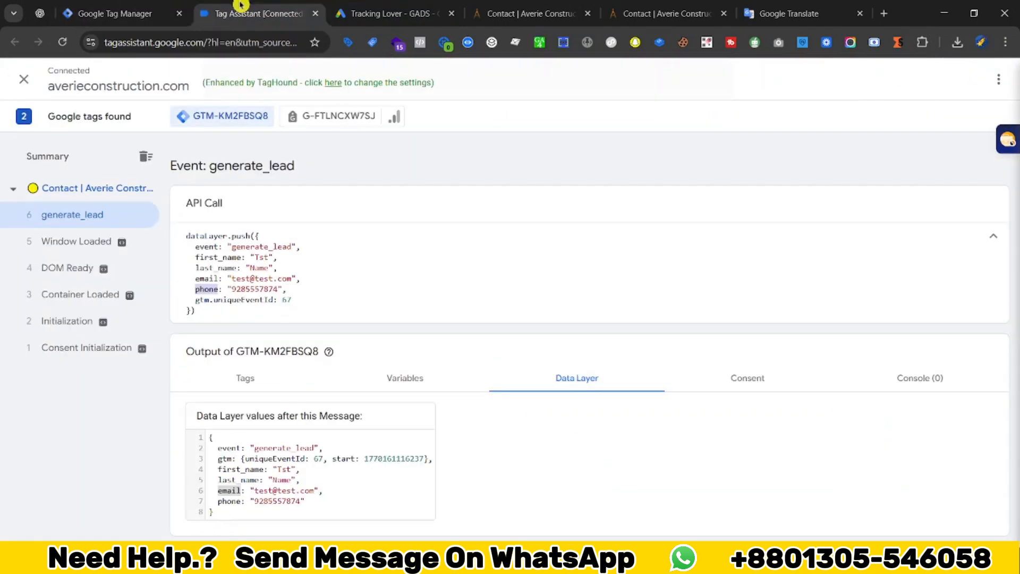
double_click(268, 246)
right_click(270, 248)
left_click(310, 260)
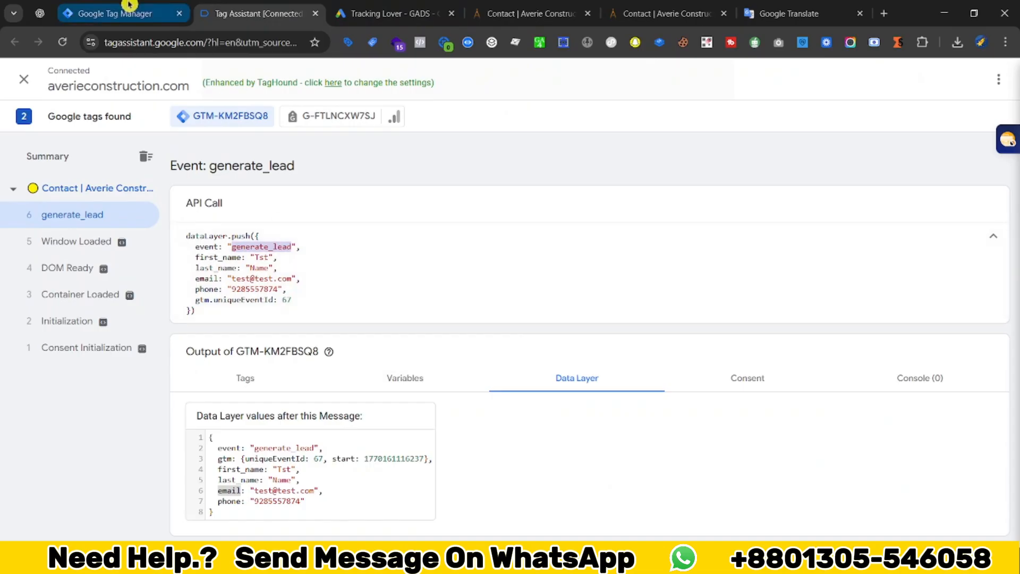
Create a Custom Event trigger in Google Tag Manager with the event name generate_lead, firing on all custom events.
left_click(112, 13)
left_click(950, 175)
left_click(710, 182)
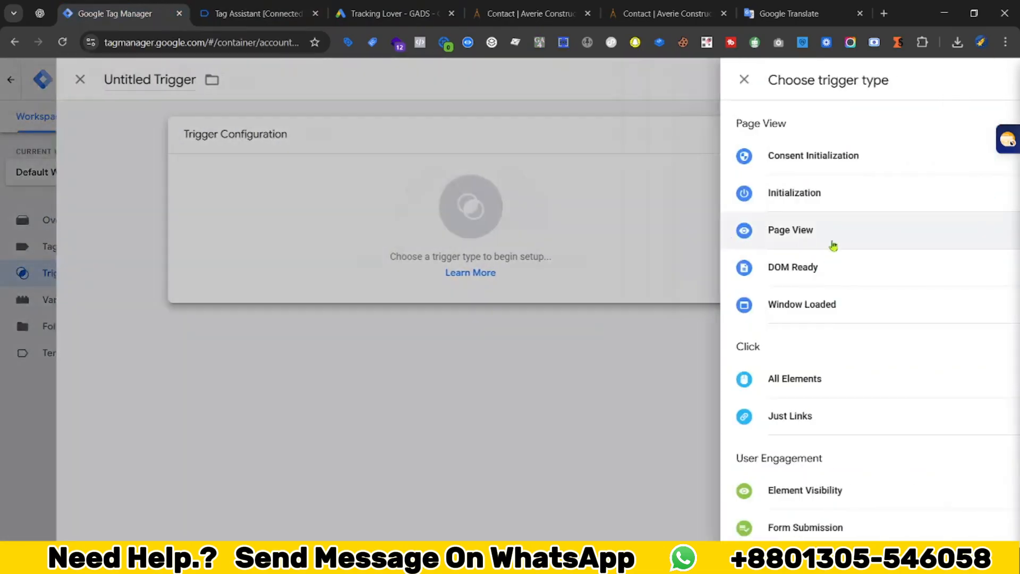
scroll(834, 244, "down", 5)
left_click(681, 410)
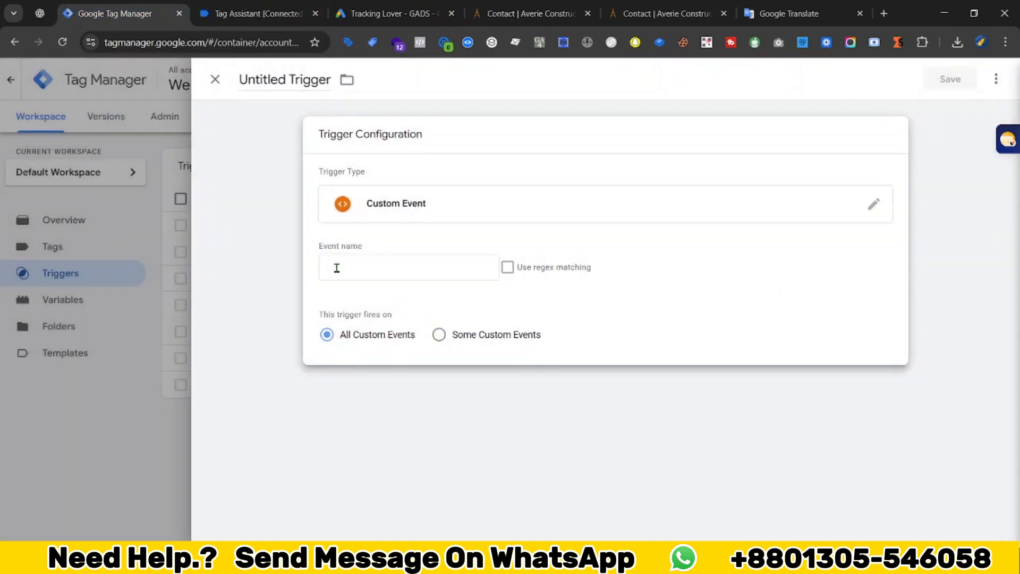
left_click(337, 269)
key("ctrl+v")
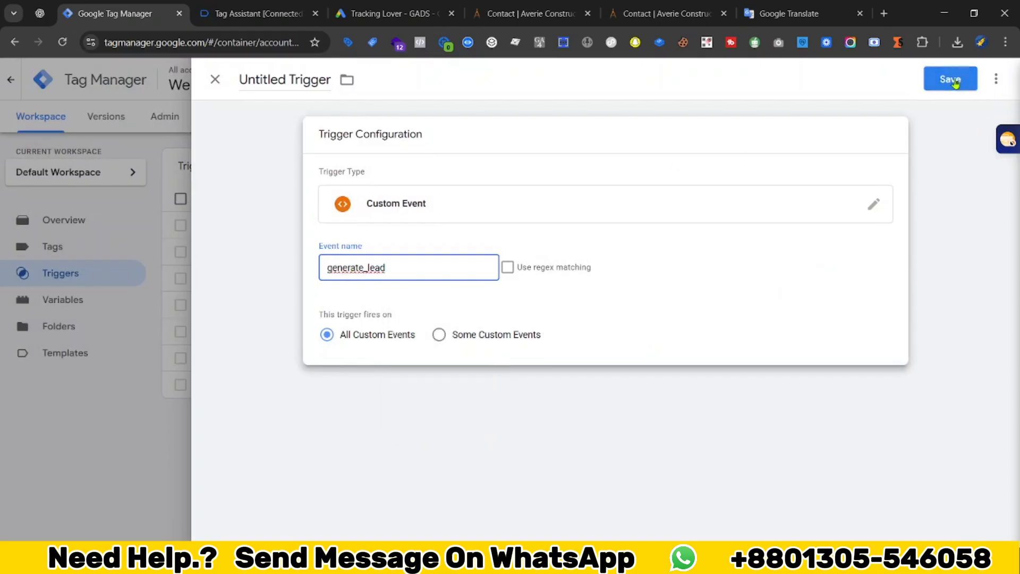
Name the custom event trigger "Event - generate_lead" and save it.
left_click(950, 79)
left_click(419, 241)
key("ctrl+BackSpace")
key("End")
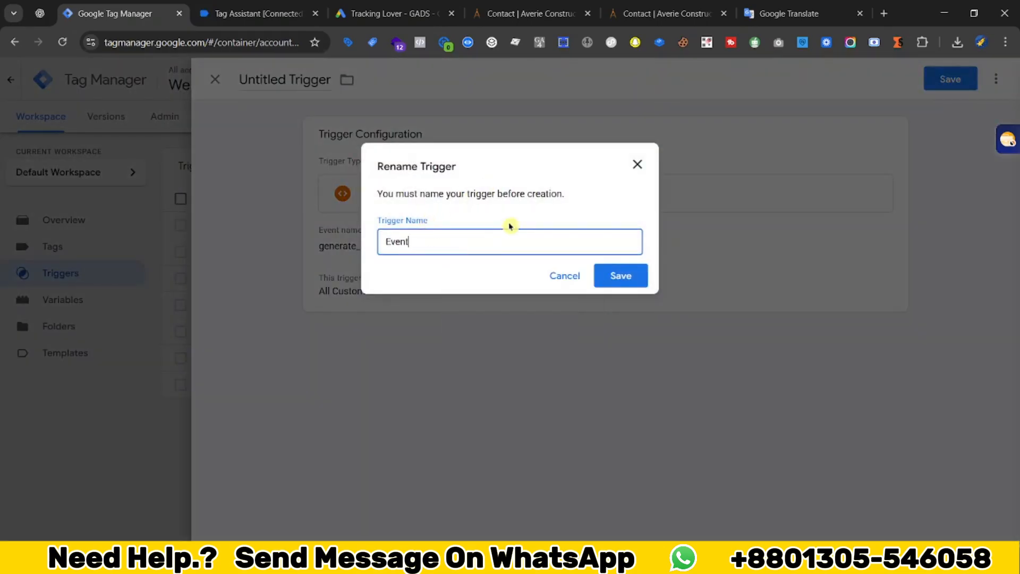
type("-")
key("ctrl+v")
left_click(418, 242)
left_click(598, 275)
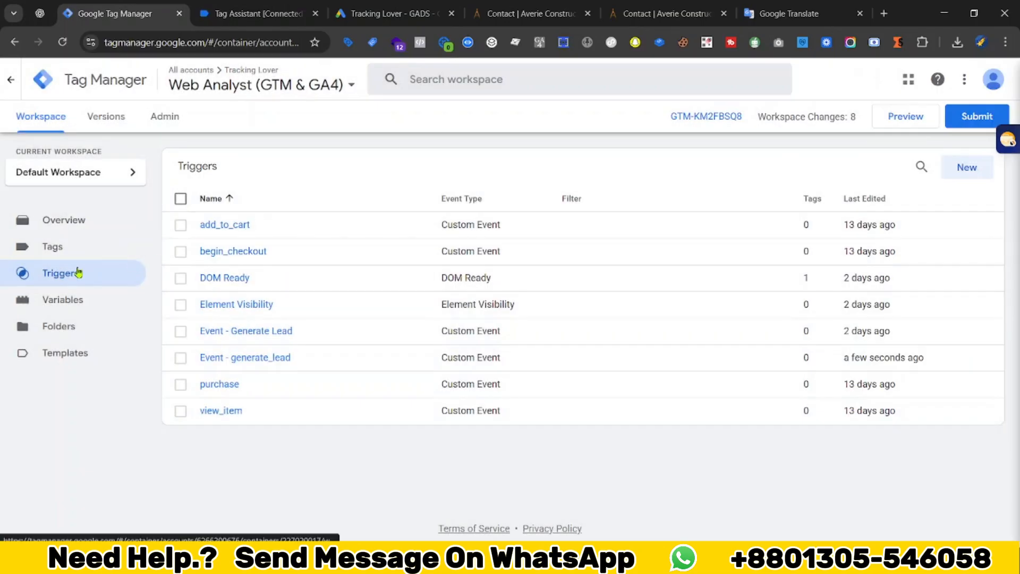
Open the Google Ads Conversion Tracking tag for editing.
left_click(83, 258)
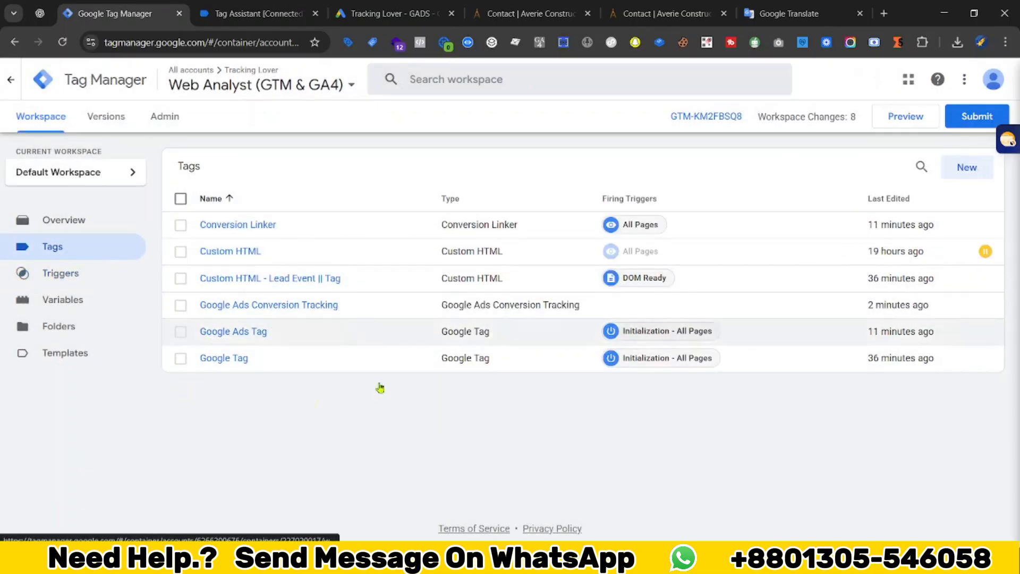
left_click(239, 306)
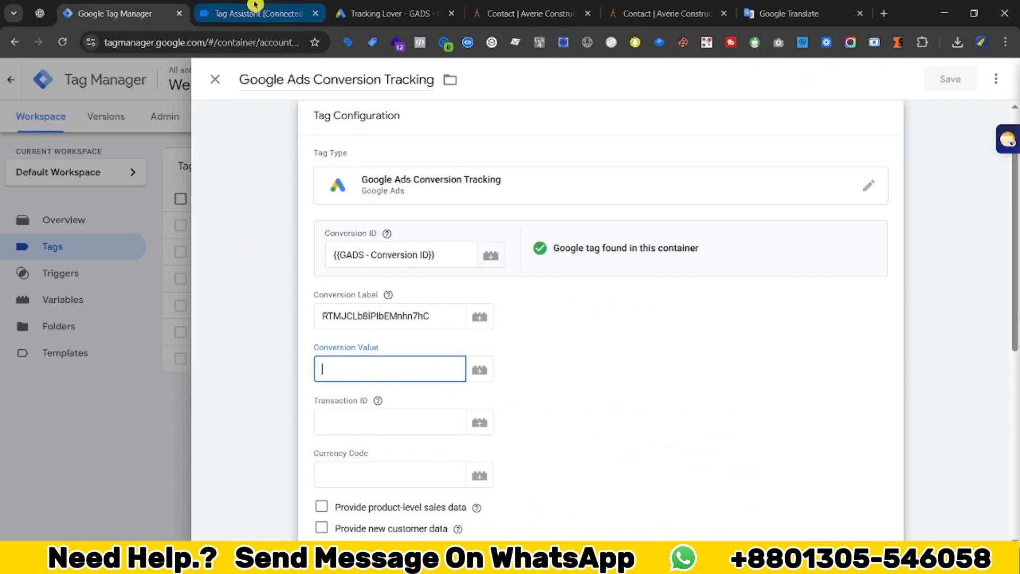
Switch to Google Ads, finish the conversion setup with enhanced conversions on, and open the Submit lead form conversion action.
left_click(553, 11)
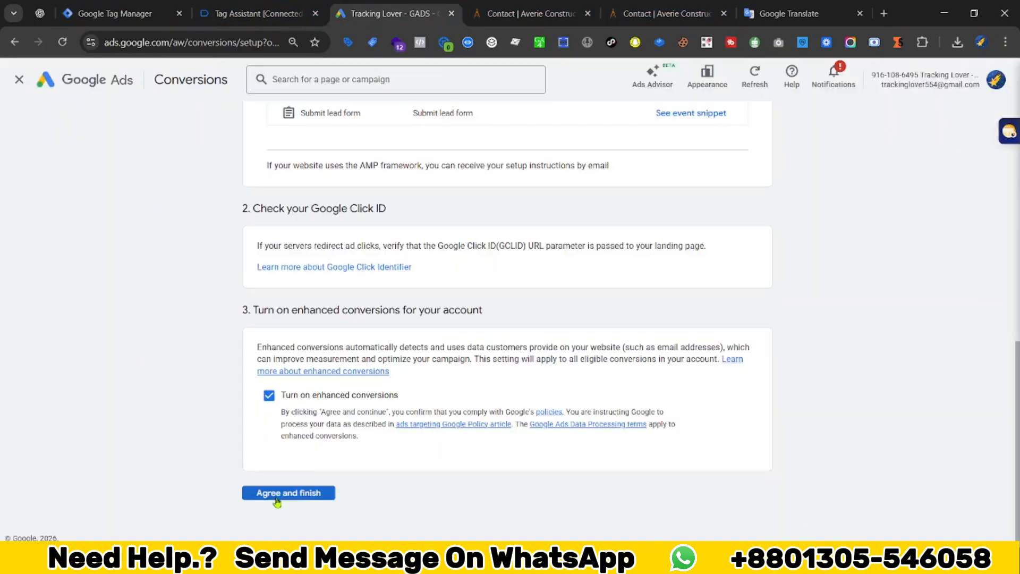
left_click(284, 494)
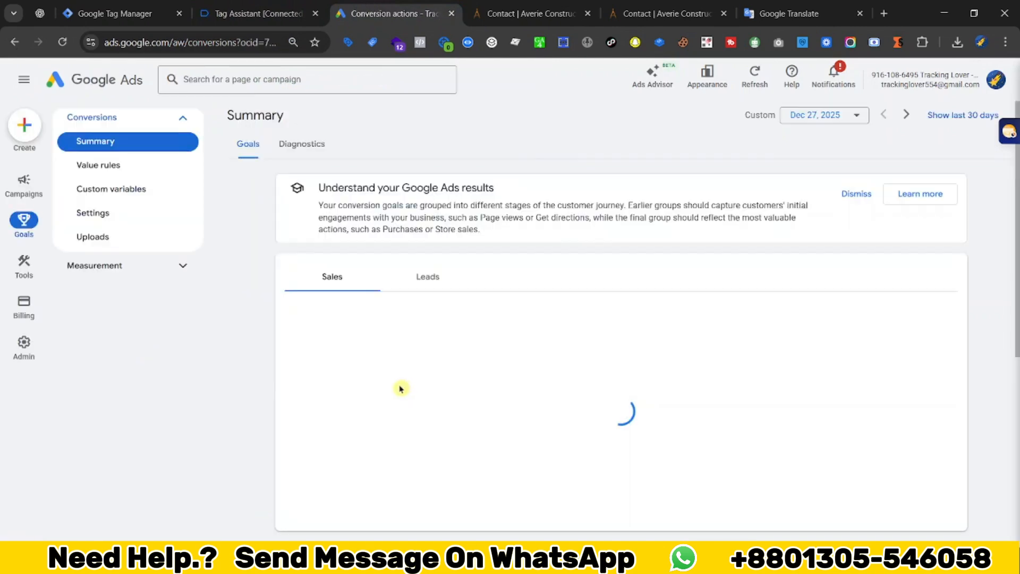
scroll(399, 387, "down", 6)
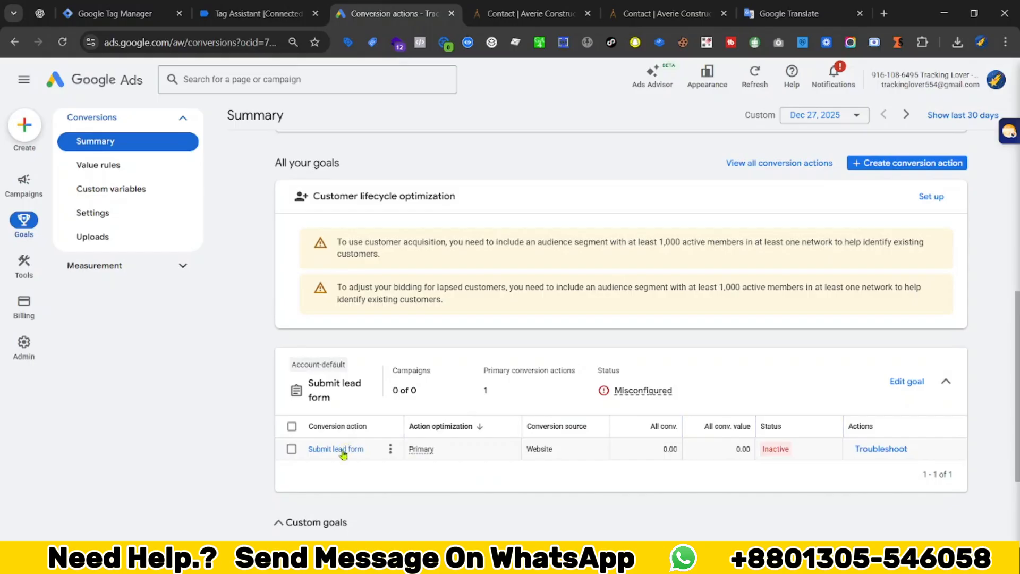
left_click(342, 449)
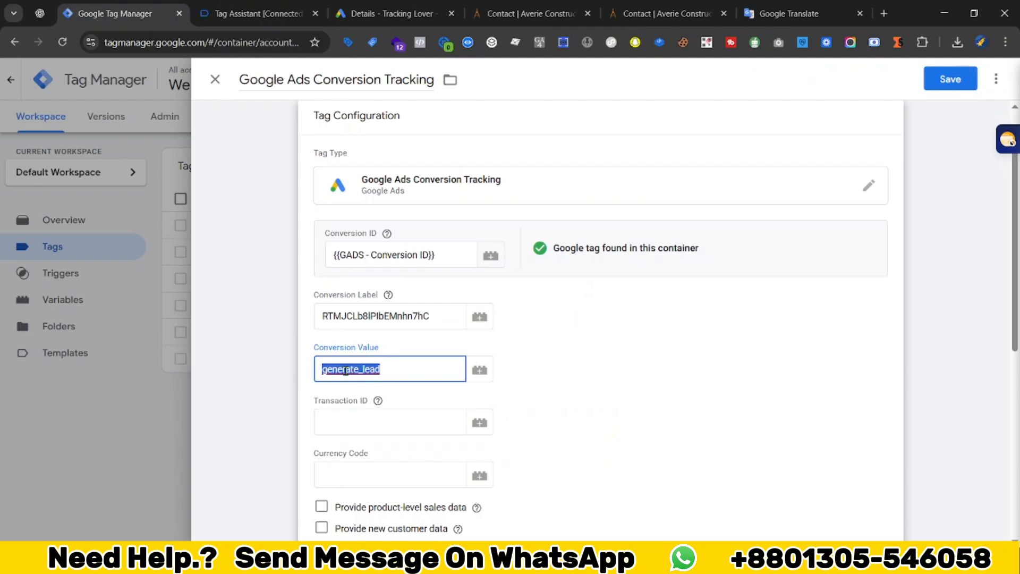
Switch to Google Tag Manager and set the conversion tag's Conversion Value to 100 and Currency Code to INR.
type("100")
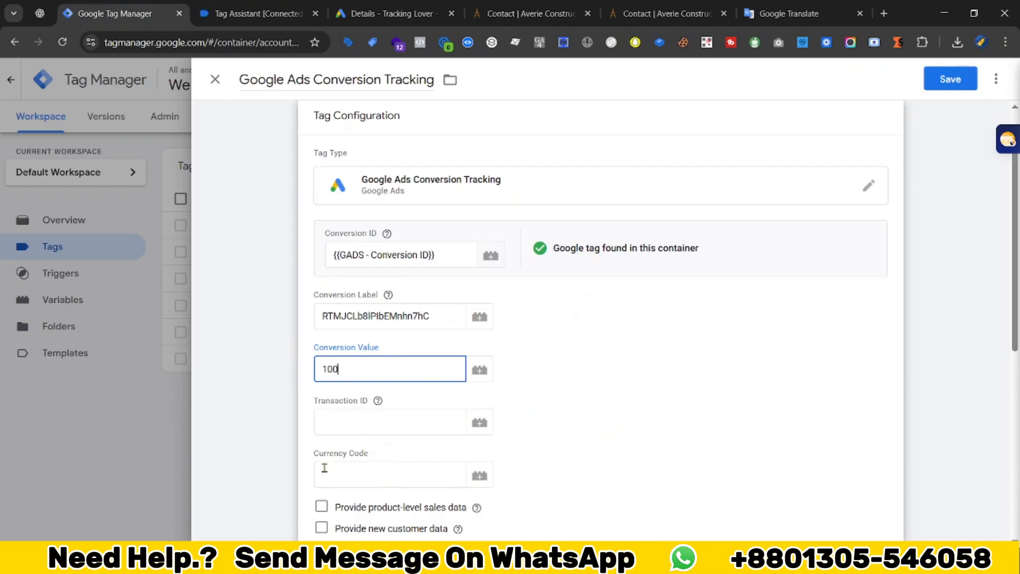
scroll(358, 478, "down", 1)
left_click(349, 412)
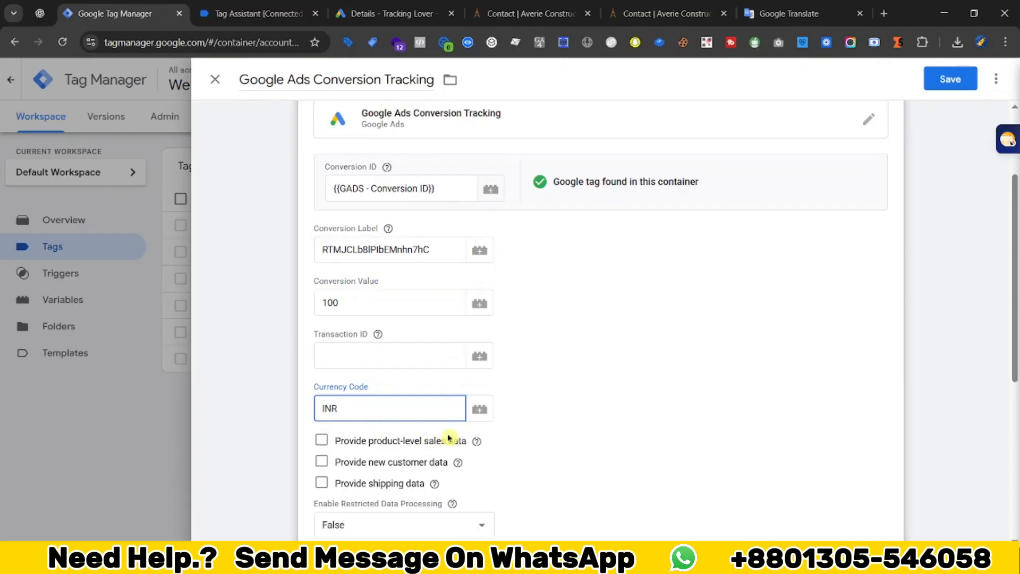
scroll(448, 438, "down", 1)
left_click(314, 430)
left_click(321, 374)
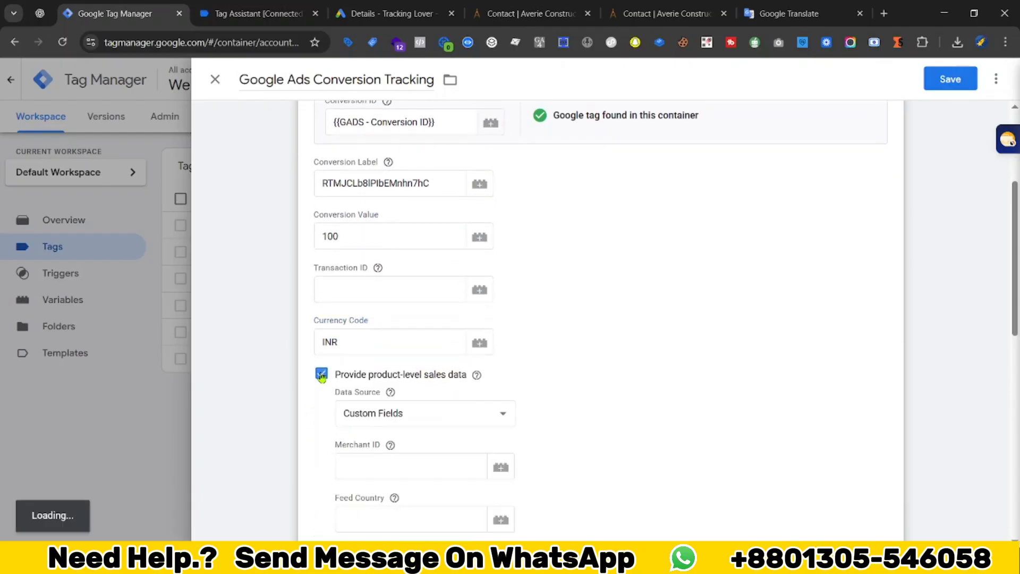
left_click(320, 374)
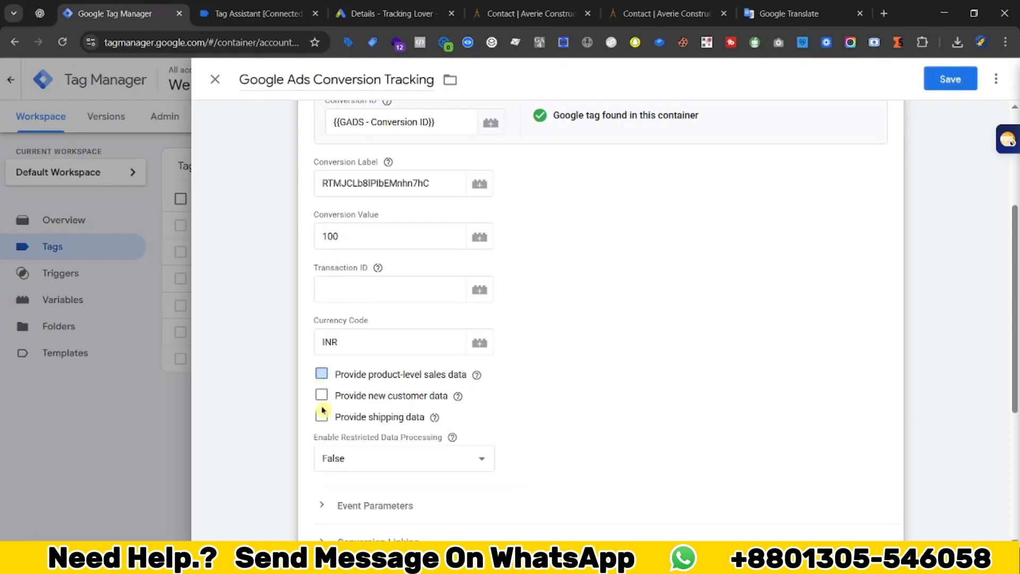
left_click(321, 397)
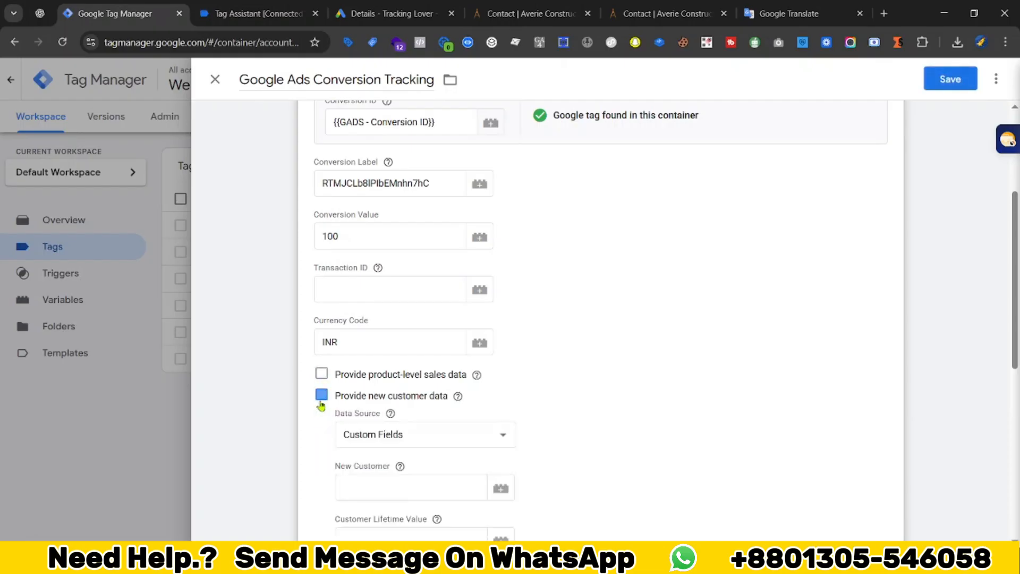
left_click(321, 398)
left_click(321, 416)
left_click(321, 416)
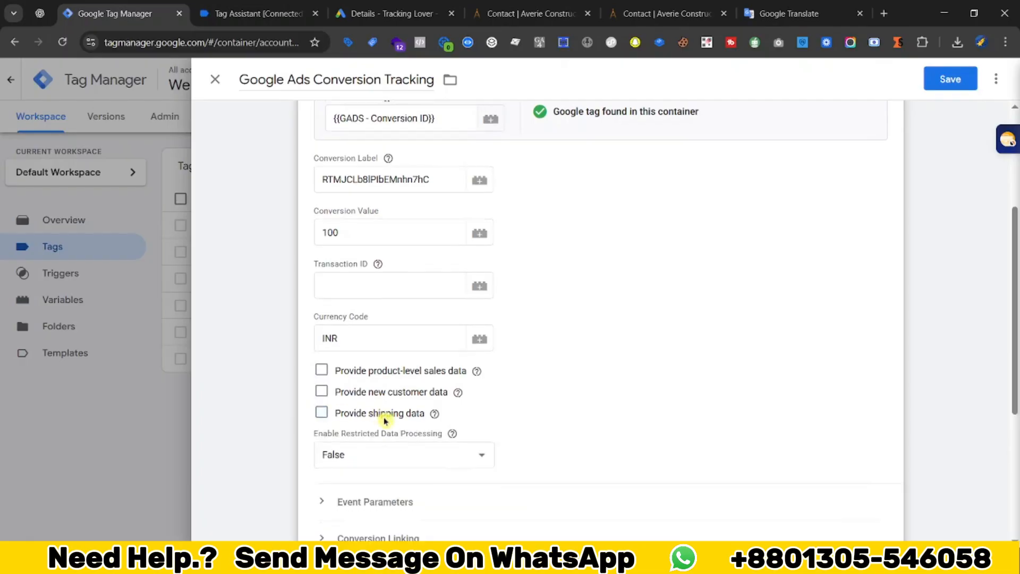
Assign the "Event - generate_lead" trigger to the Google Ads conversion tag.
scroll(425, 421, "down", 3)
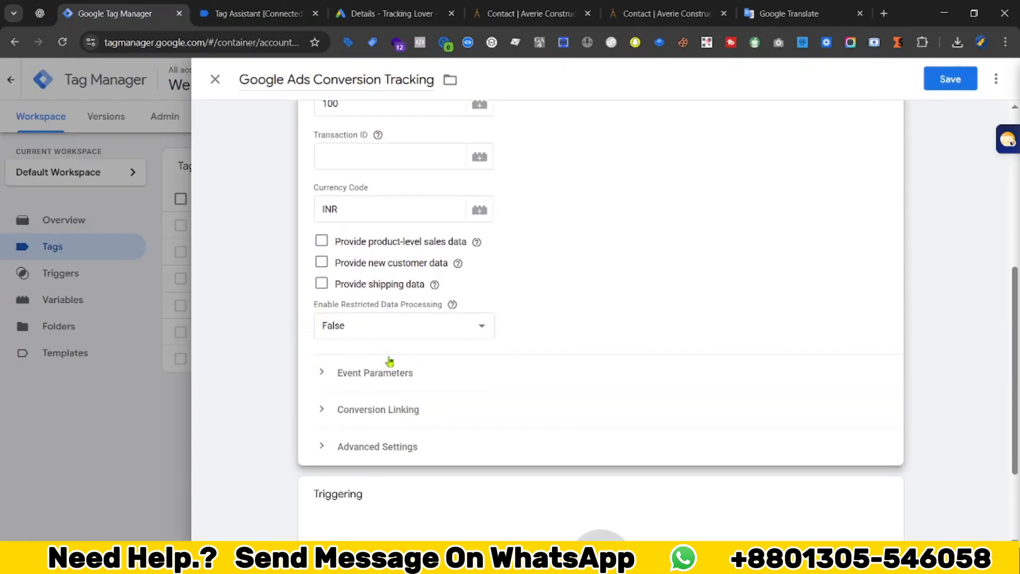
scroll(587, 389, "down", 3)
left_click(440, 421)
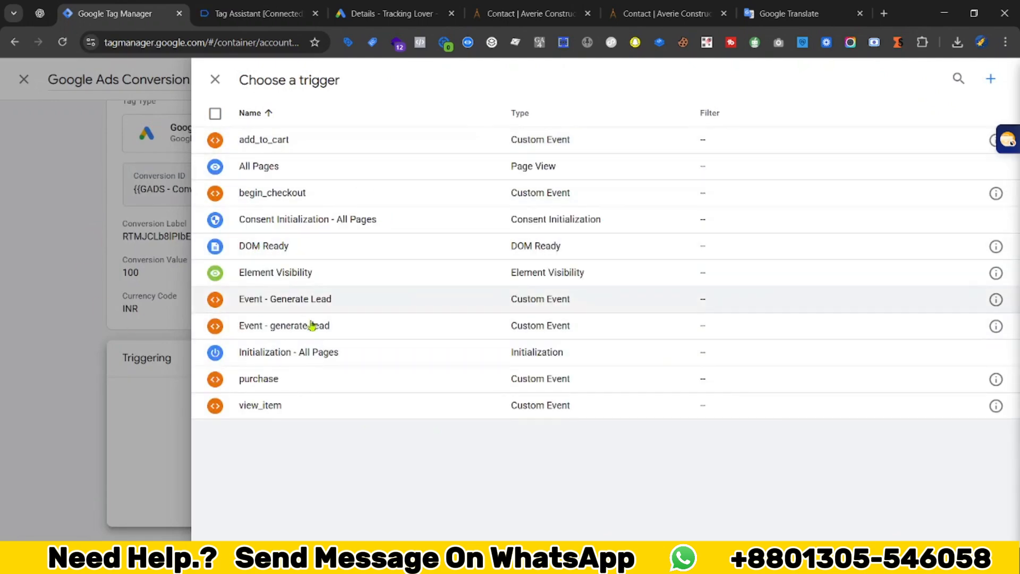
left_click(321, 326)
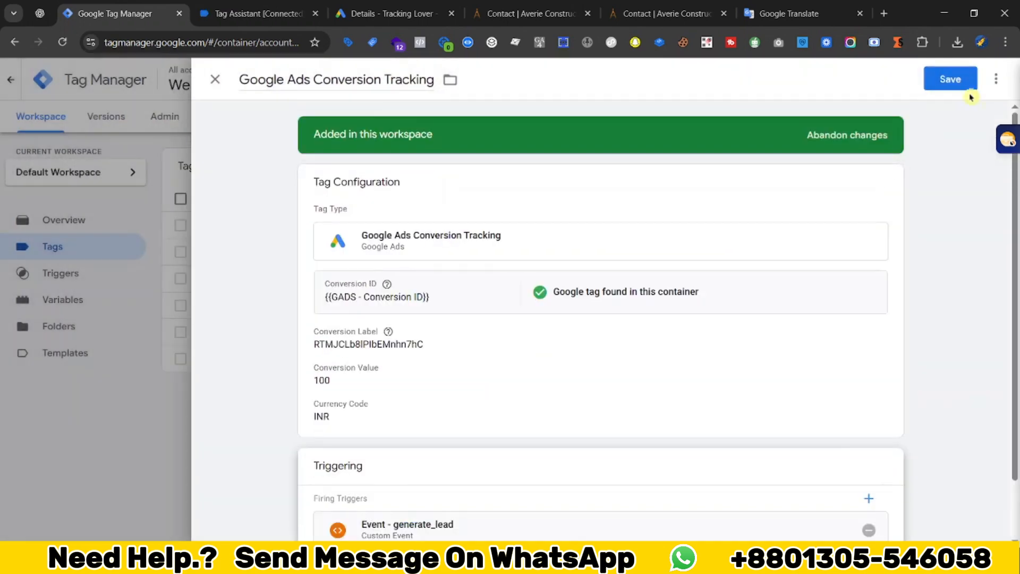
Rename the tag to "Google Ads Conversion - Generate Lead" and save it.
double_click(385, 79)
type("- Generate Lead")
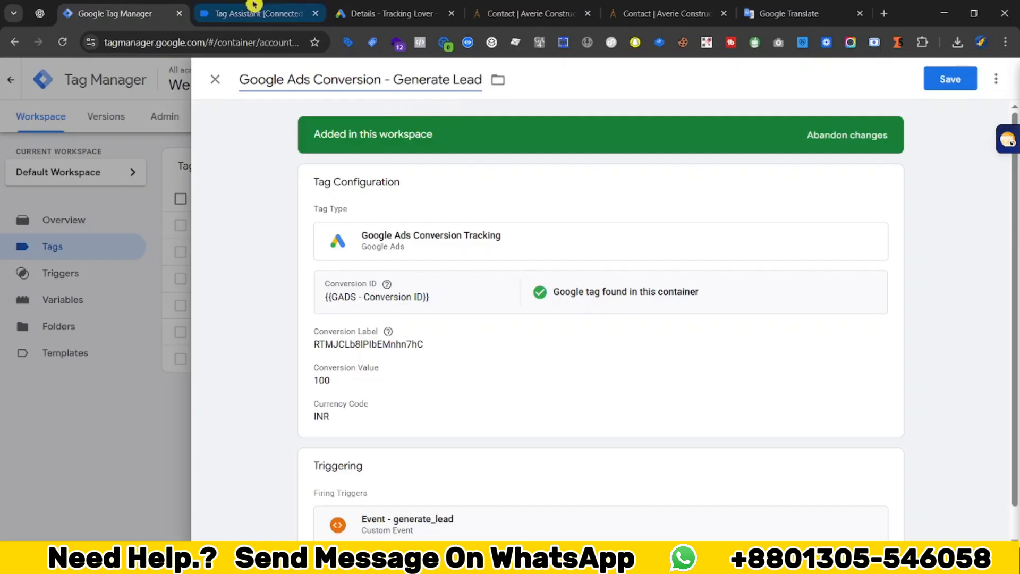
left_click(964, 79)
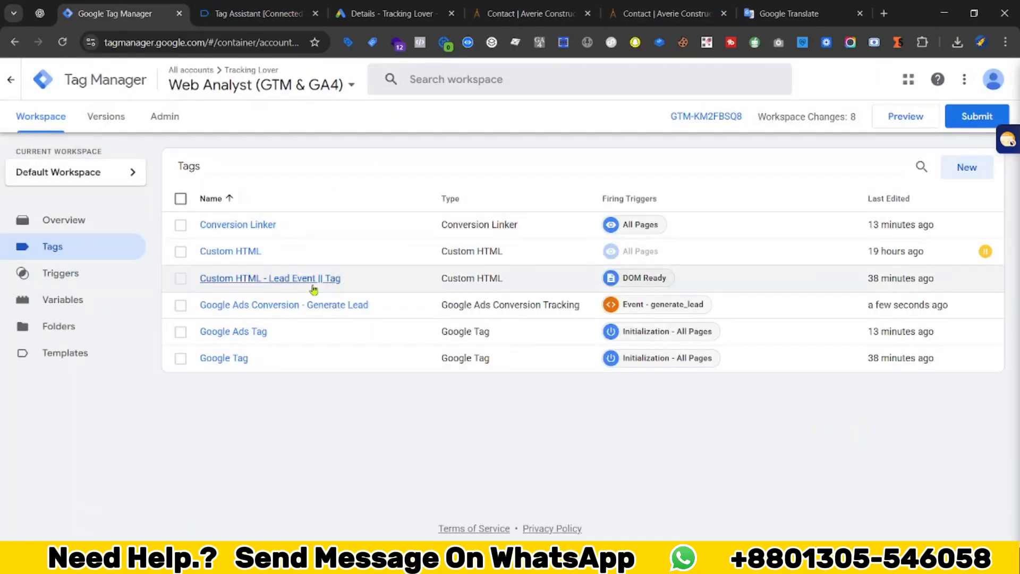
Create a new tag with the Google Ads User-provided Data Event type.
left_click(965, 180)
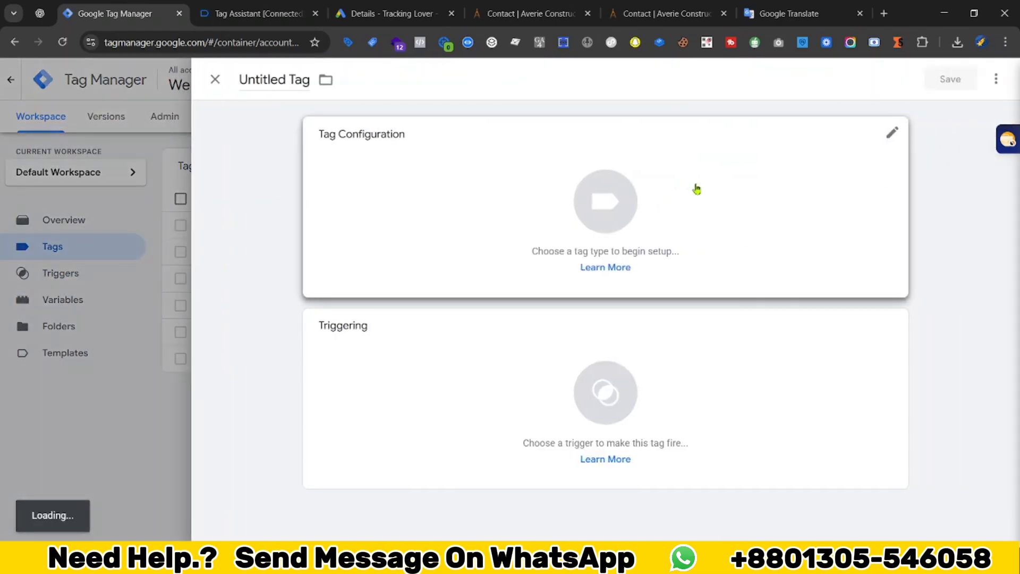
left_click(694, 189)
scroll(796, 412, "down", 2)
scroll(765, 406, "down", 5)
scroll(751, 414, "up", 8)
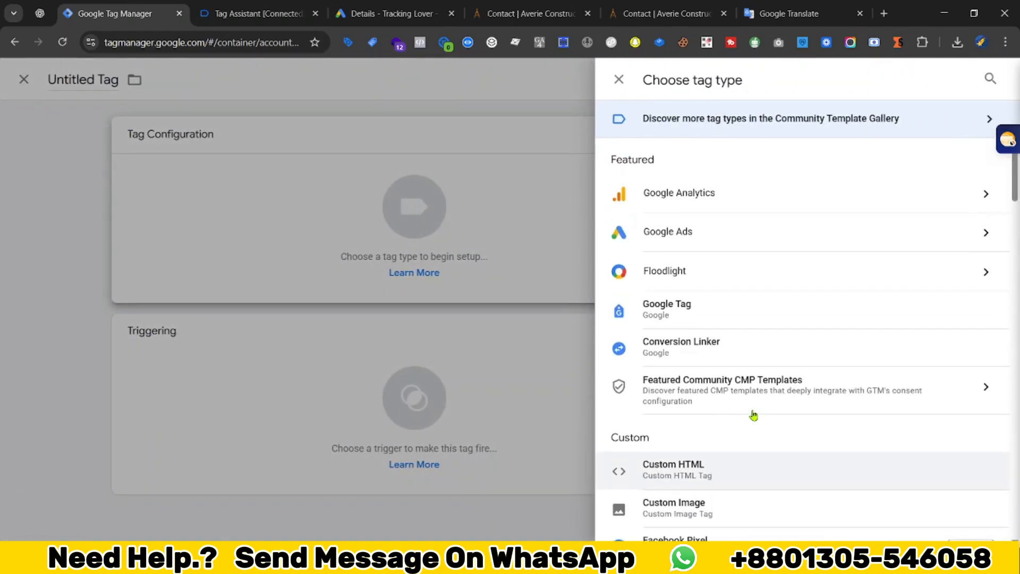
left_click(654, 236)
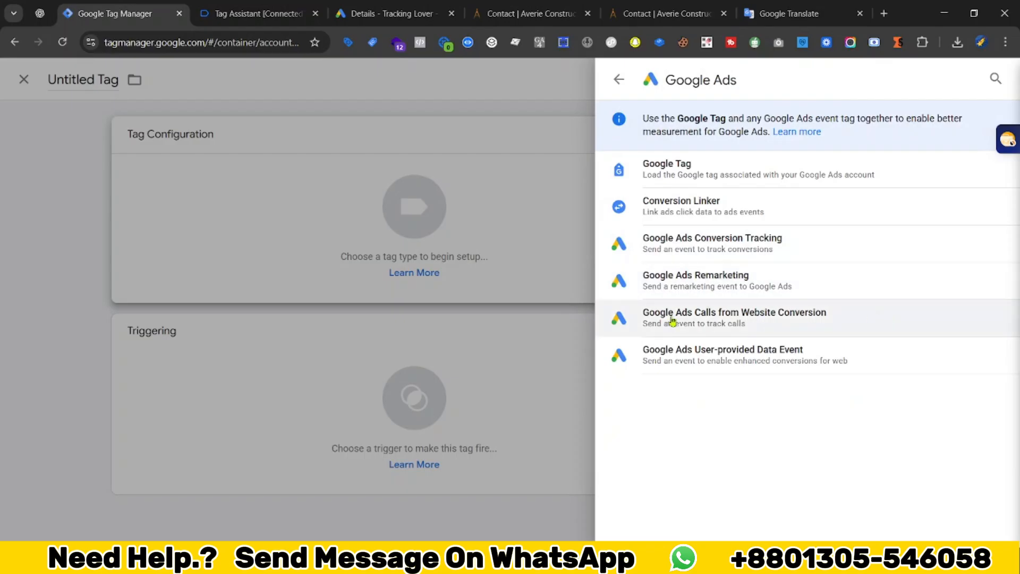
left_click(832, 357)
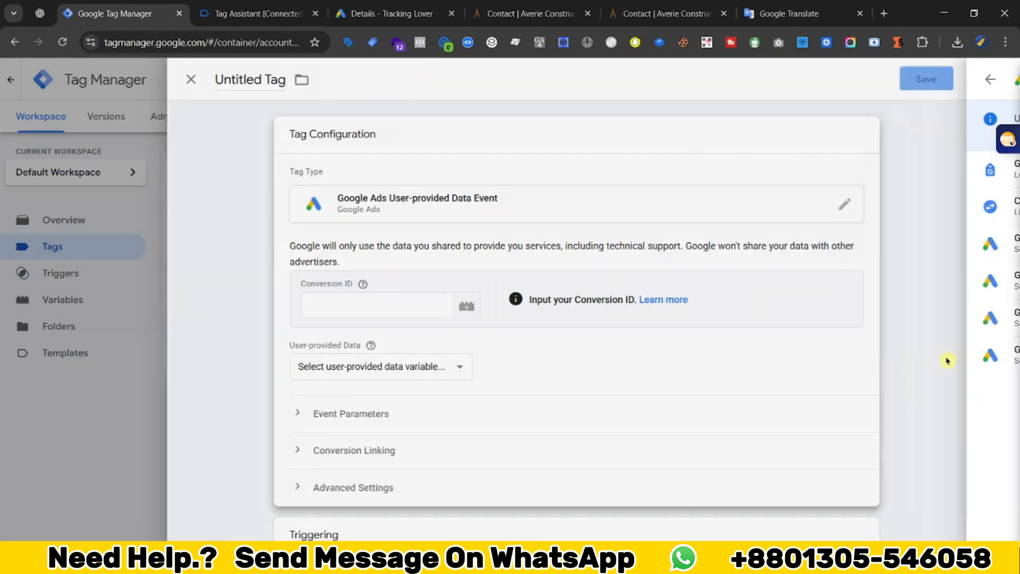
Set the new tag's Conversion ID to the {{GADS - Conversion ID}} variable.
left_click(387, 309)
type("{")
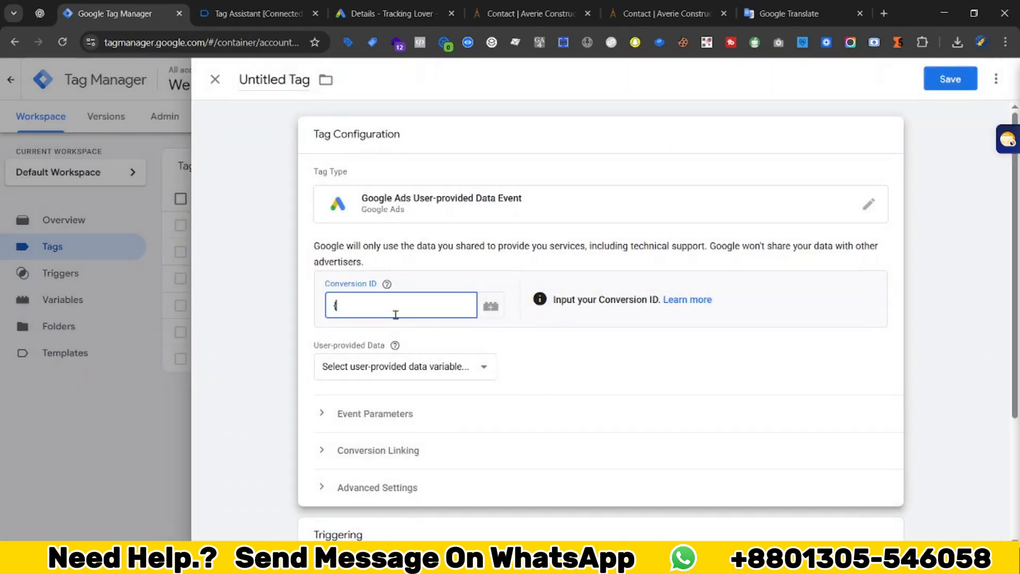
type("{co")
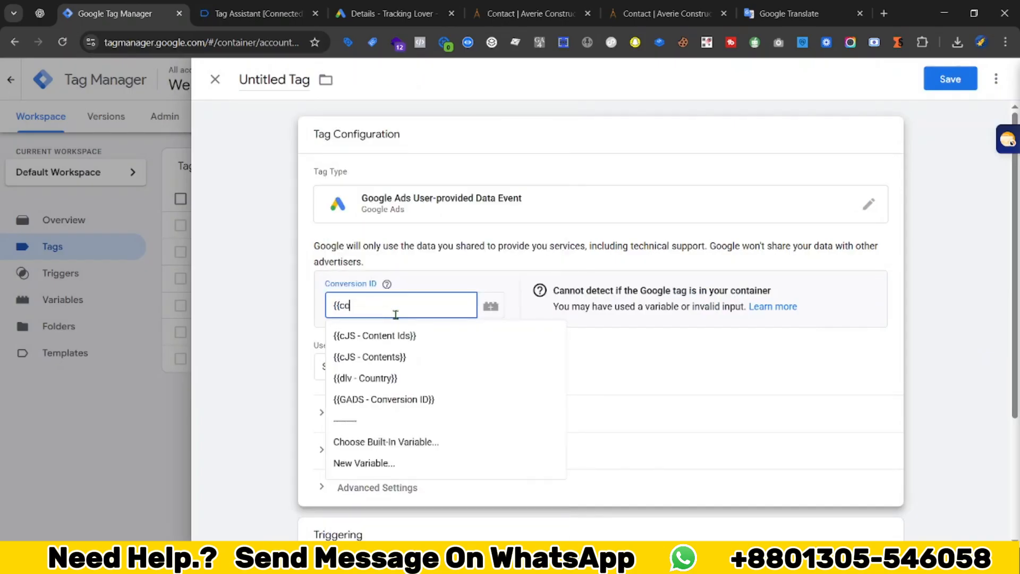
left_click(378, 399)
Start a new User-Provided Data variable from the tag and set its manually configured Email to {{Dlv - Form Email}}.
left_click(407, 366)
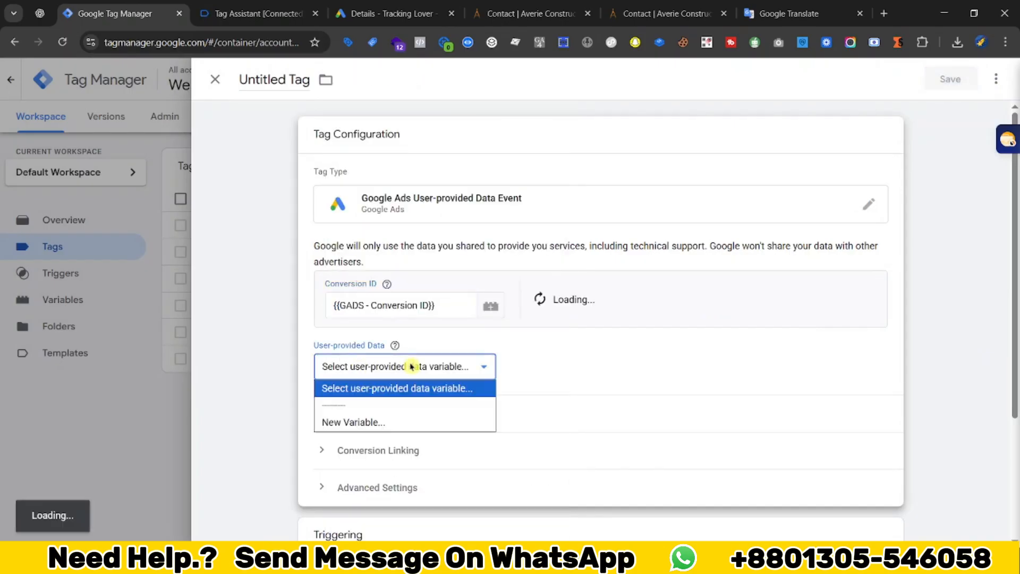
left_click(309, 352)
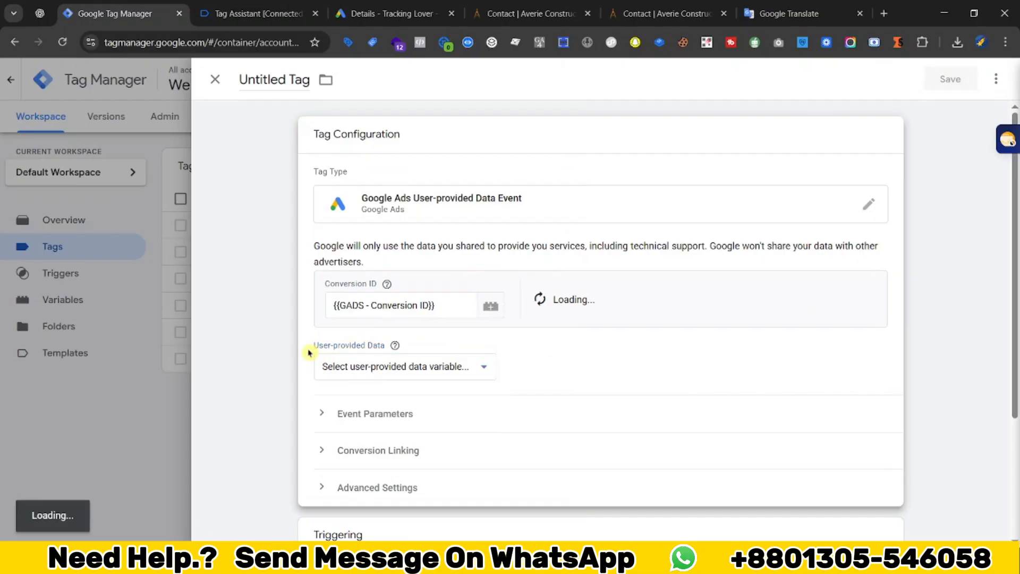
left_click(462, 374)
left_click(382, 422)
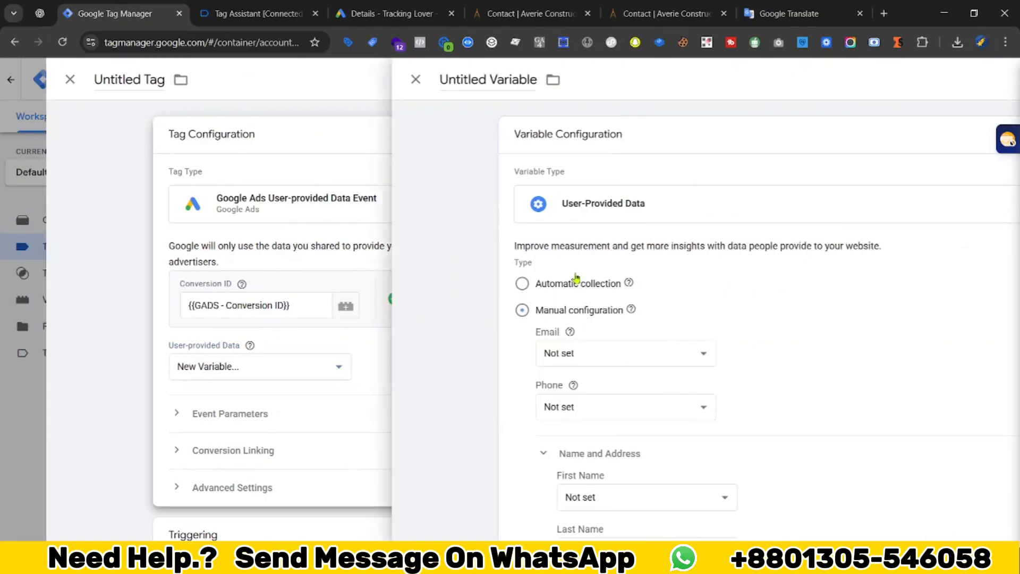
left_click(370, 355)
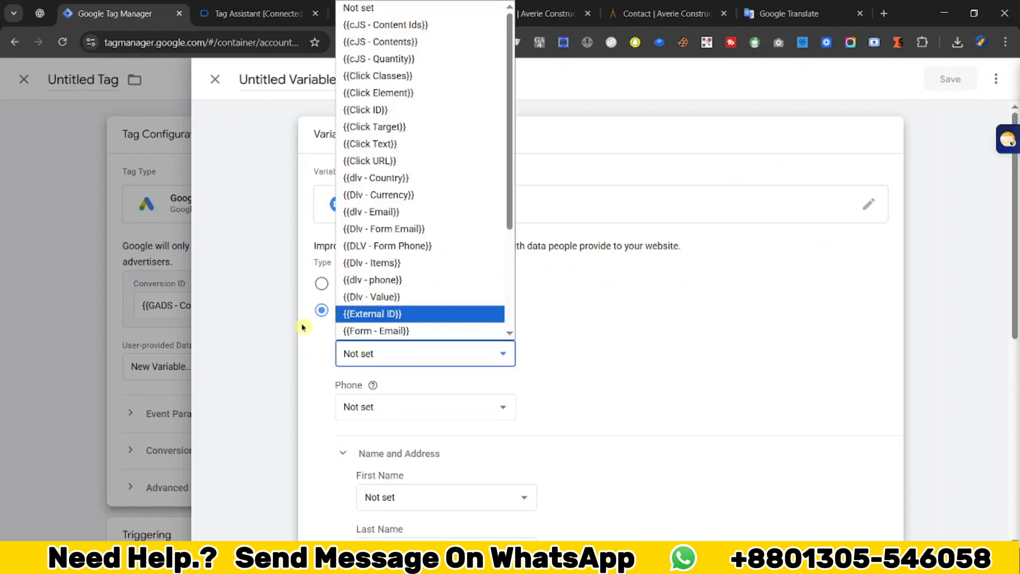
left_click(301, 321)
left_click(396, 360)
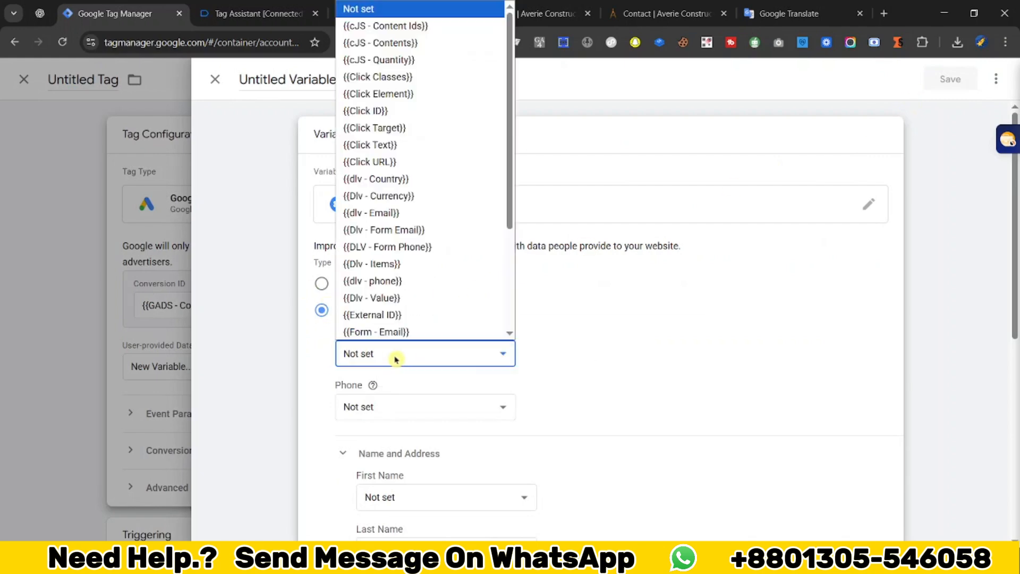
left_click(396, 356)
left_click(392, 355)
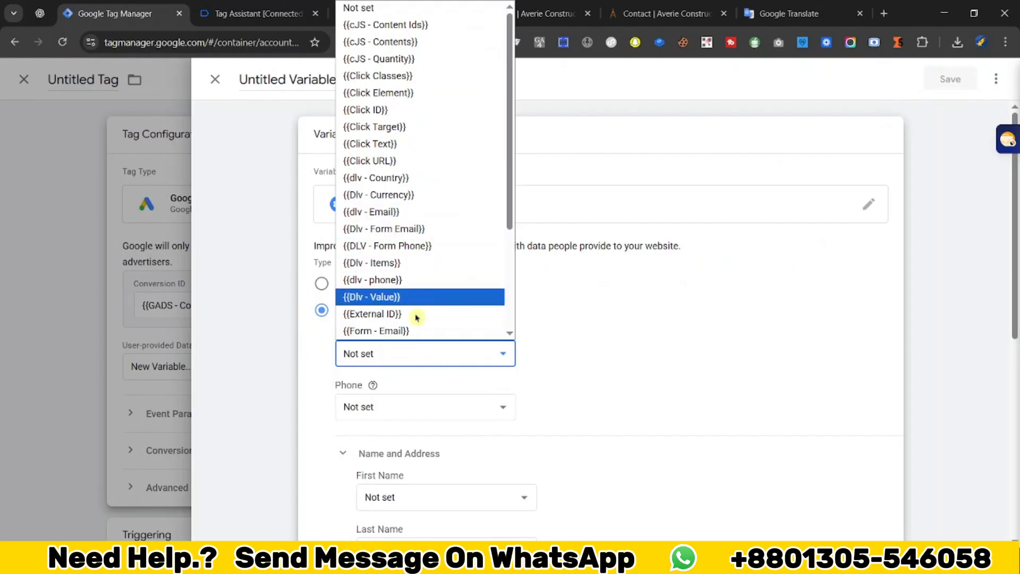
left_click(440, 235)
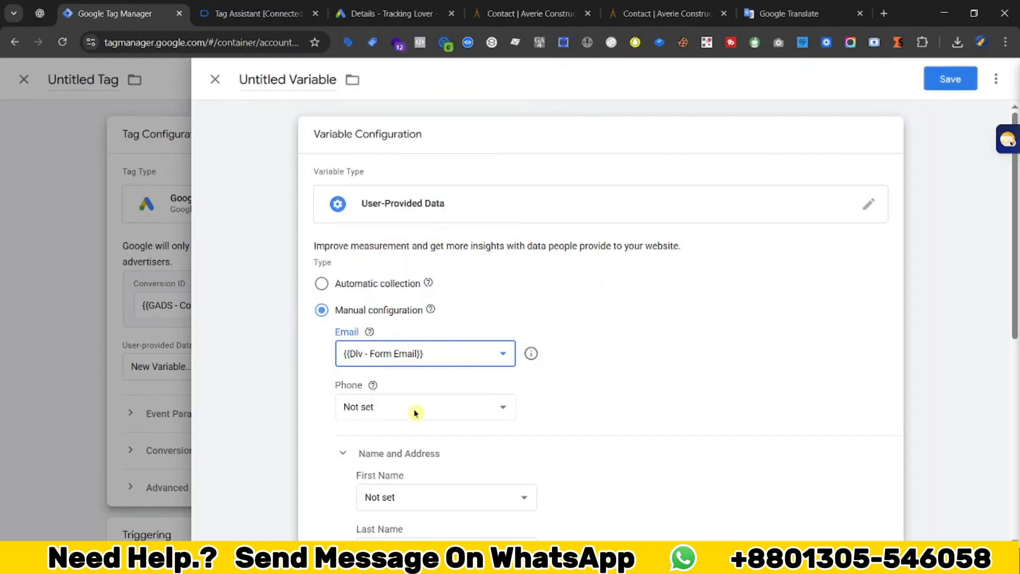
Set the variable's Phone to {{DLV - Form Phone}} and save it as "User-Provided Data".
left_click(428, 410)
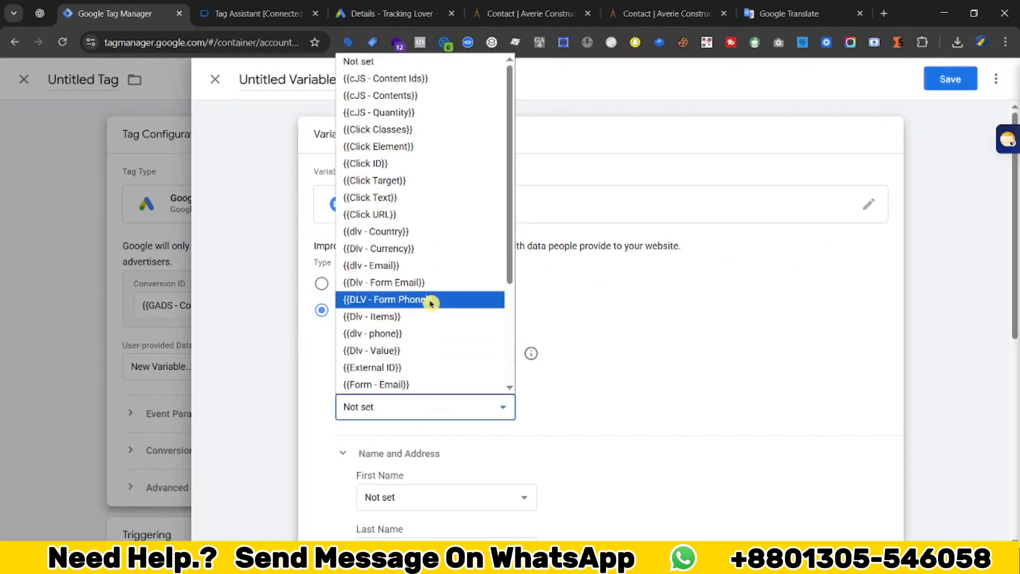
left_click(429, 300)
left_click(948, 80)
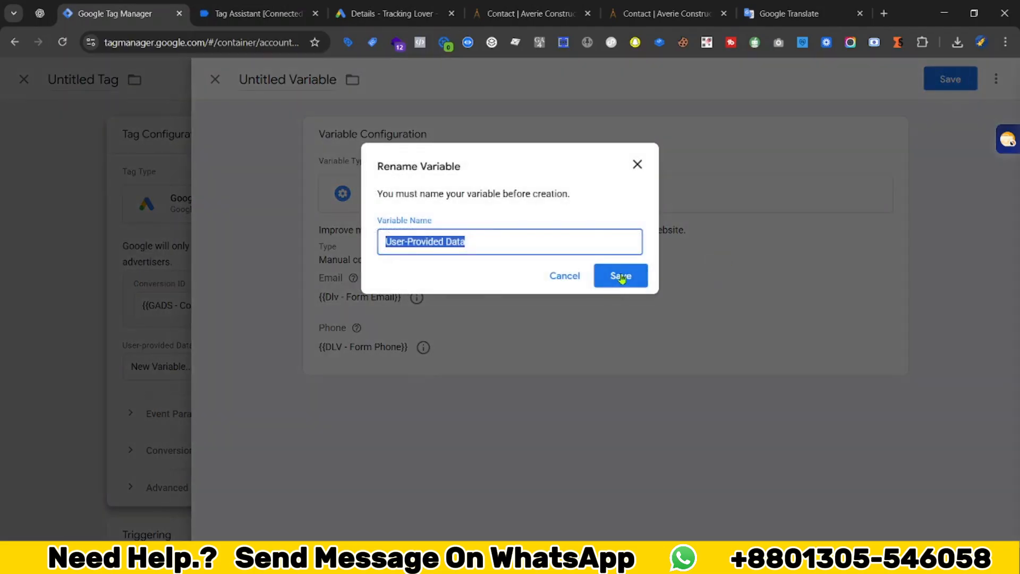
left_click(624, 276)
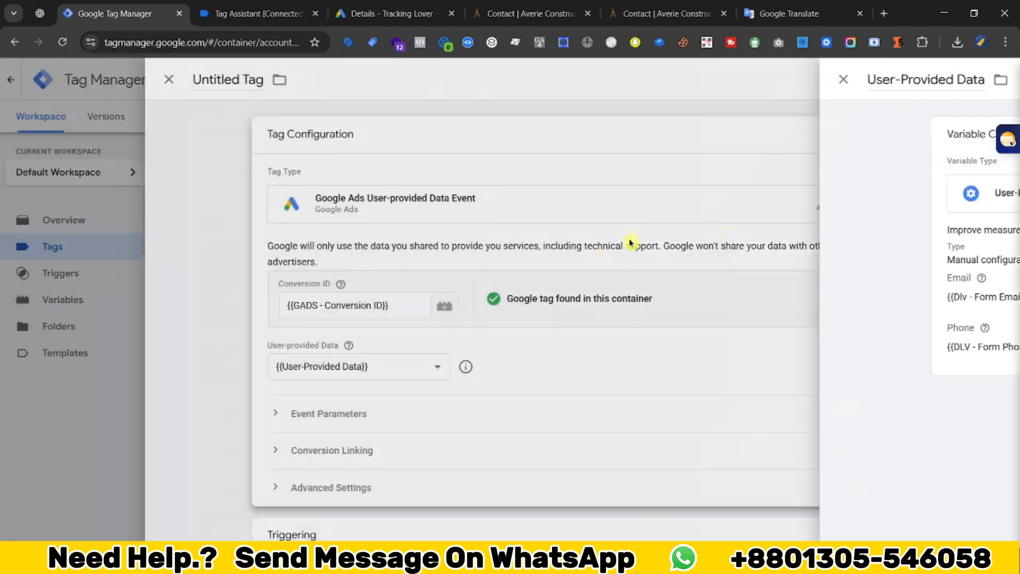
Assign the "Event - generate_lead" trigger and save the tag as "Google Ads User-provided Data Event".
scroll(585, 425, "down", 3)
left_click(479, 462)
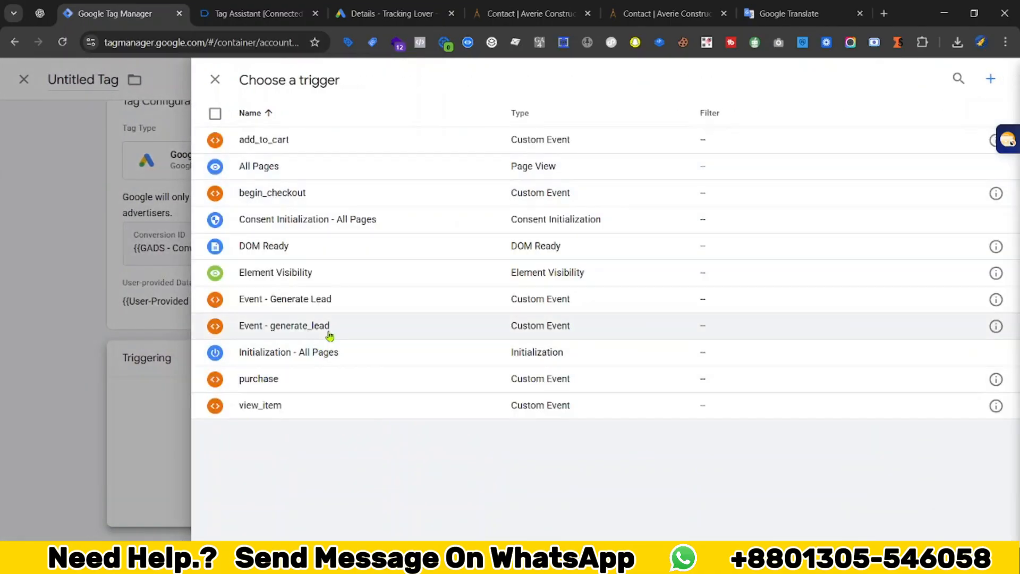
left_click(330, 334)
left_click(948, 79)
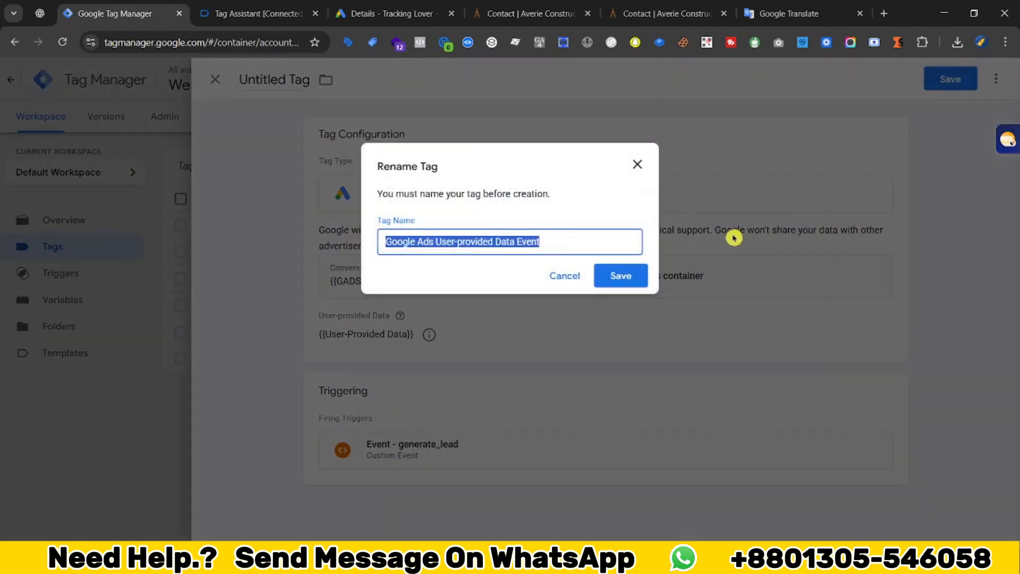
key("Return")
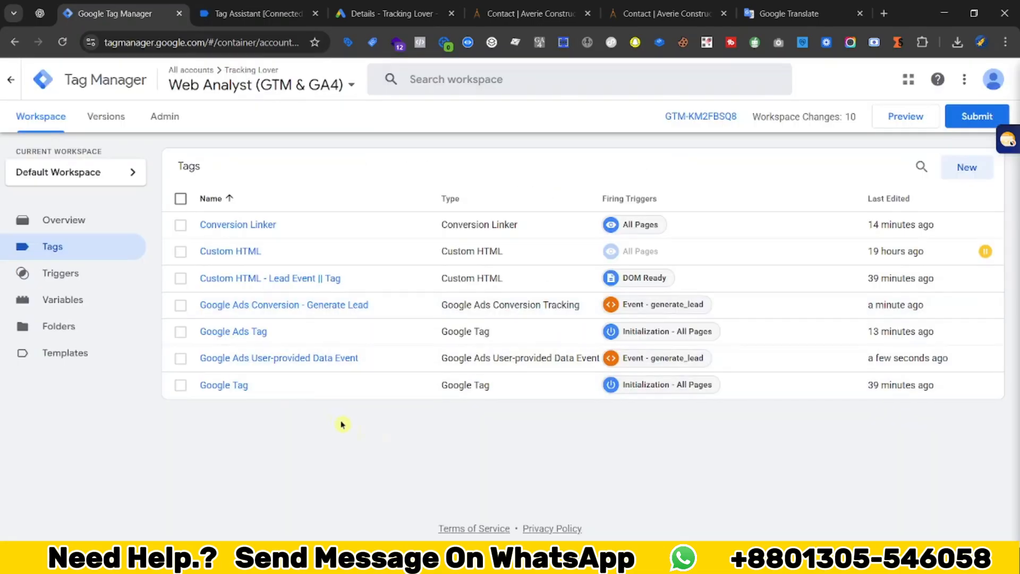
left_click(181, 305)
left_click(180, 359)
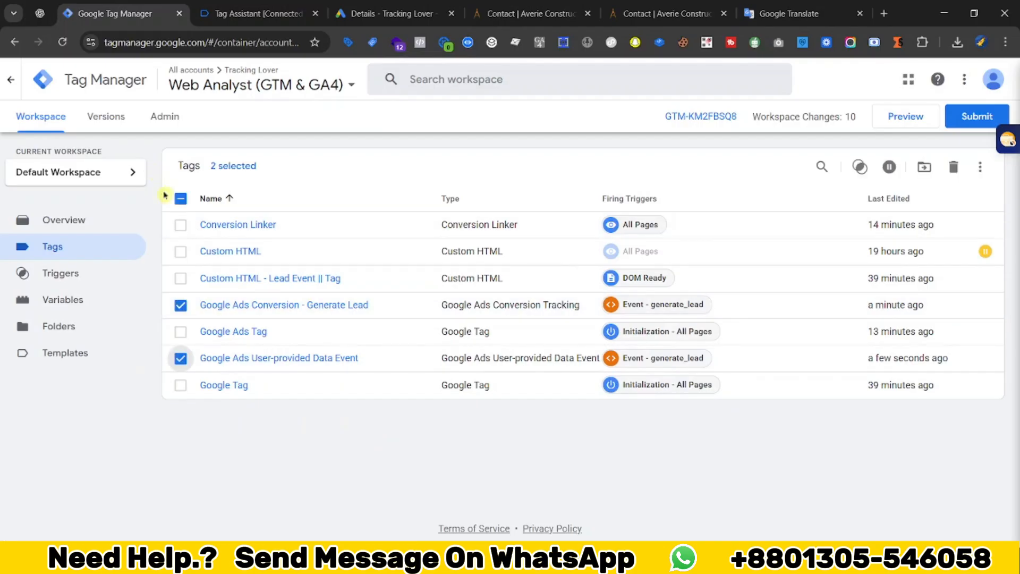
left_click(179, 199)
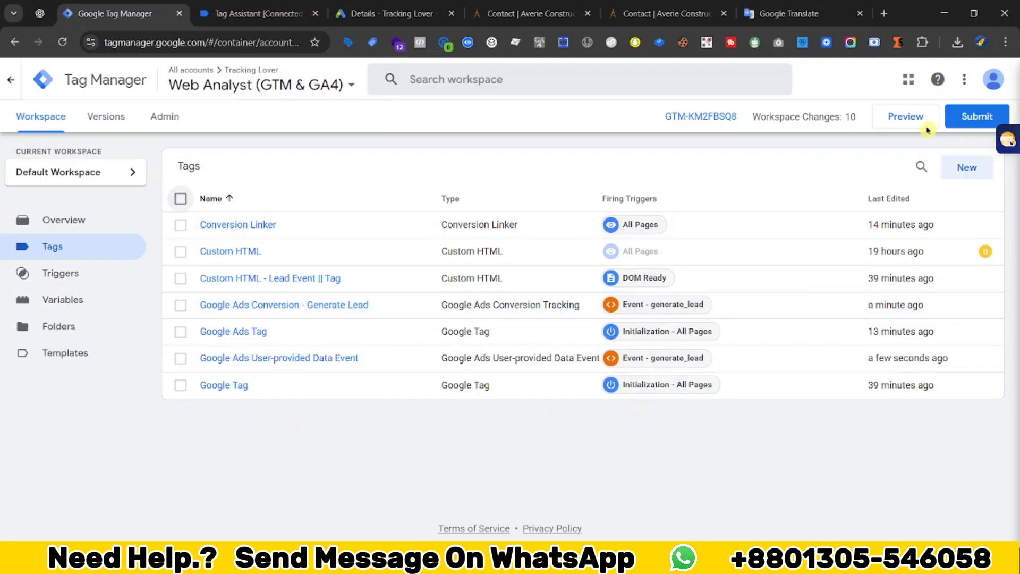
Start previewing the container with Tag Assistant and switch to the connected Averie Construction contact page.
left_click(906, 122)
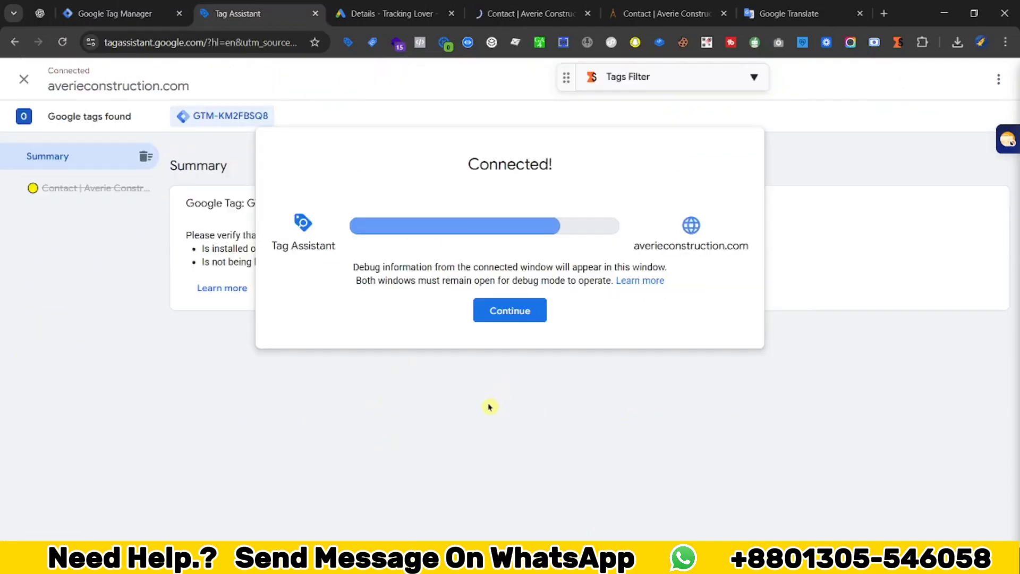
left_click(514, 314)
left_click(512, 6)
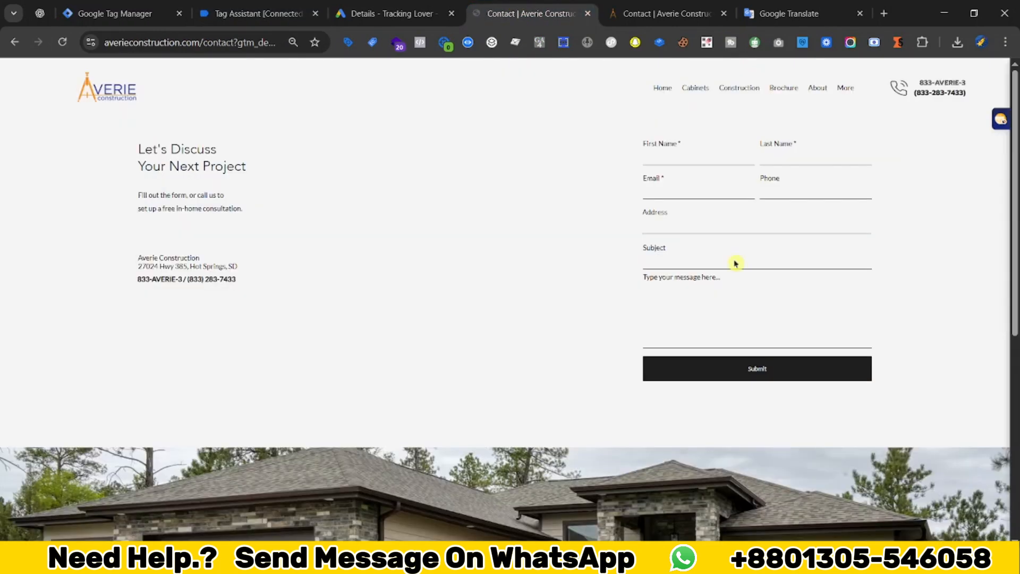
Enter a test first and last name in the contact form and autofill the email, phone and address.
left_click(652, 159)
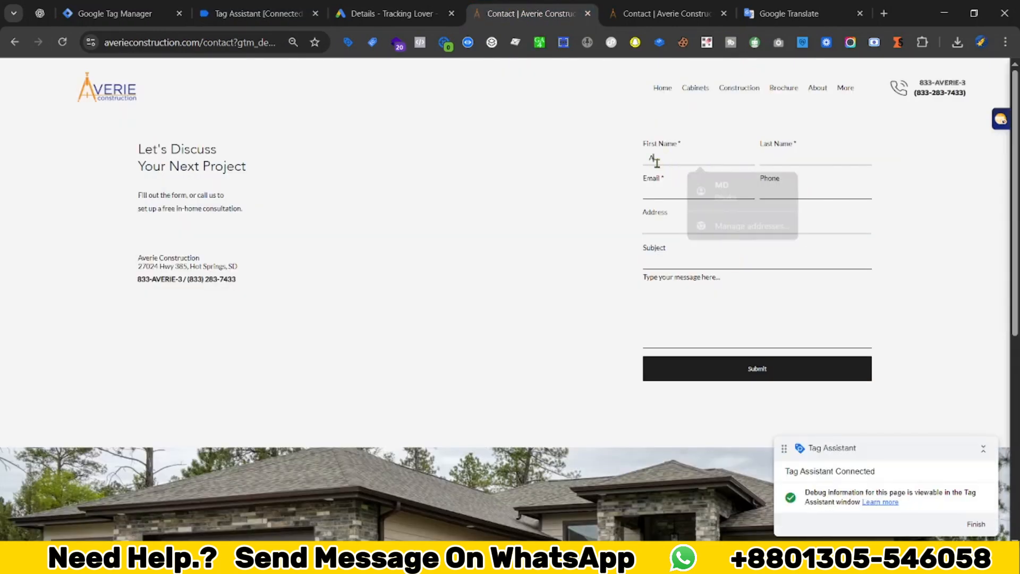
type("ABC")
left_click(776, 157)
type("XYZ")
left_click(687, 192)
left_click(733, 215)
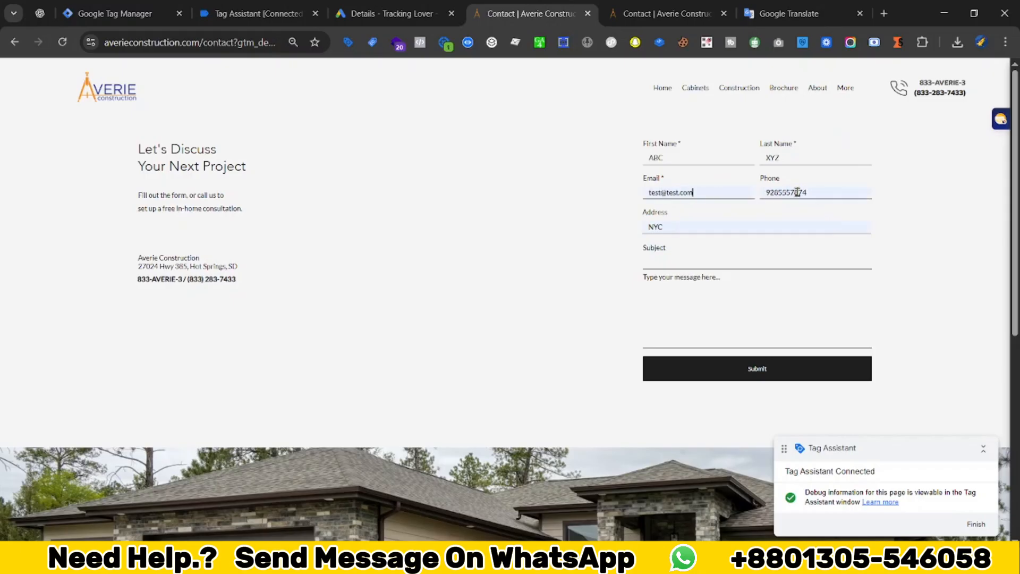
Alter the test phone number, address and email, enter the message "Hi", and submit the contact form.
left_click(801, 191)
type("6")
double_click(718, 223)
type("WC")
left_click(662, 193)
type("12")
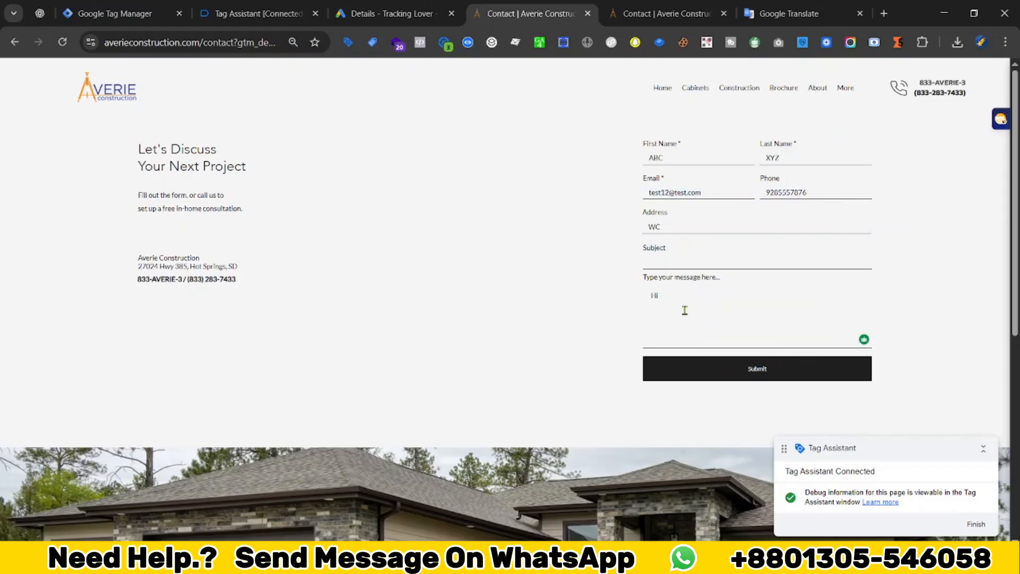
left_click(696, 369)
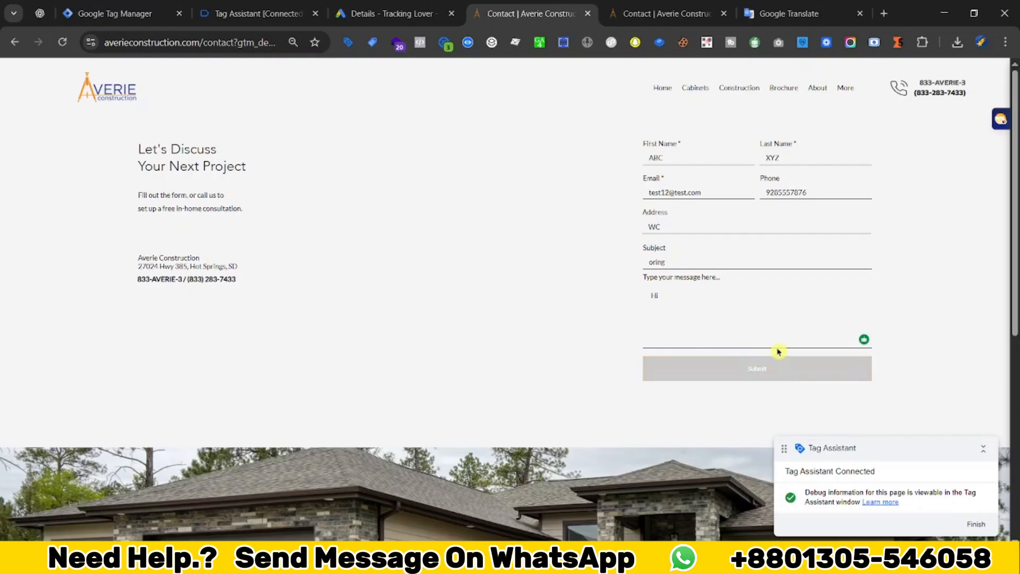
Switch to Tag Assistant and inspect the details of both Google Ads tags fired on the generate_lead event.
left_click(250, 7)
left_click(97, 218)
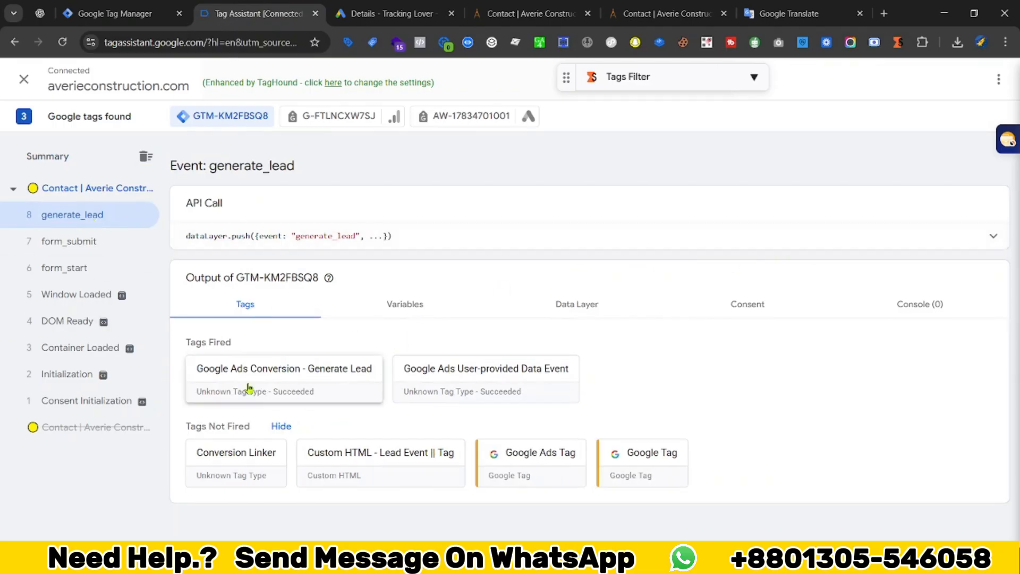
left_click(308, 391)
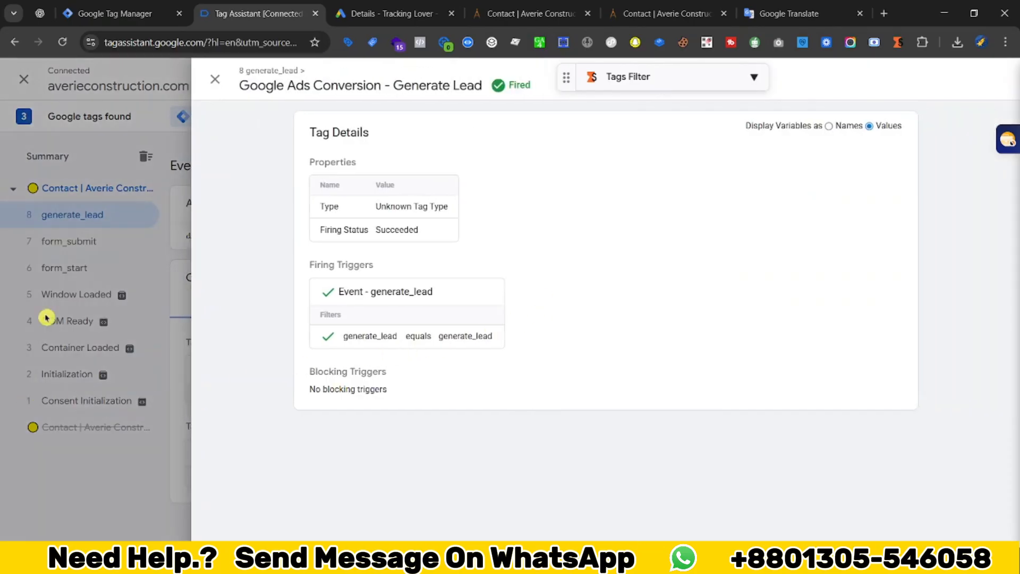
left_click(46, 319)
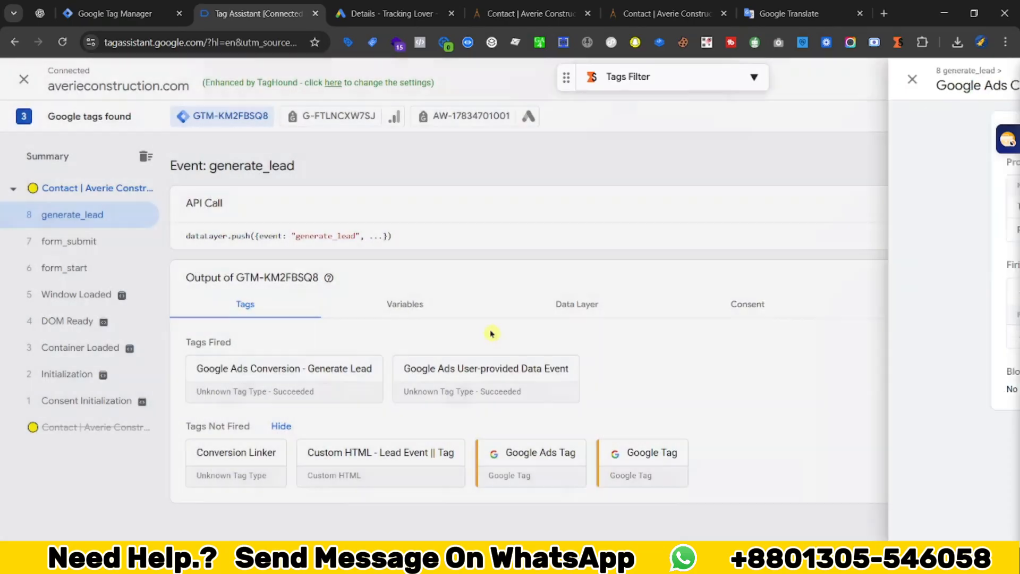
left_click(514, 389)
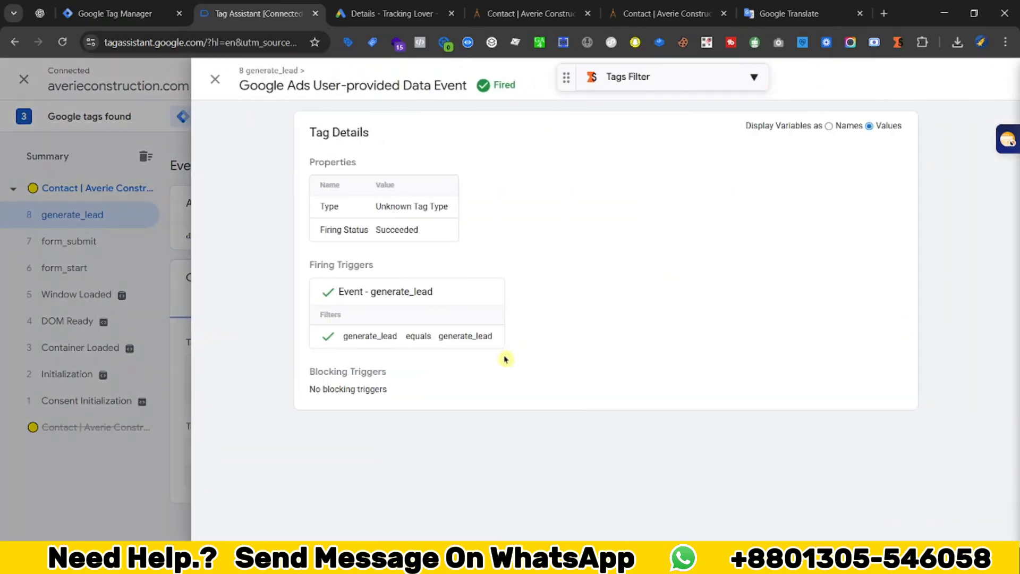
left_click(97, 342)
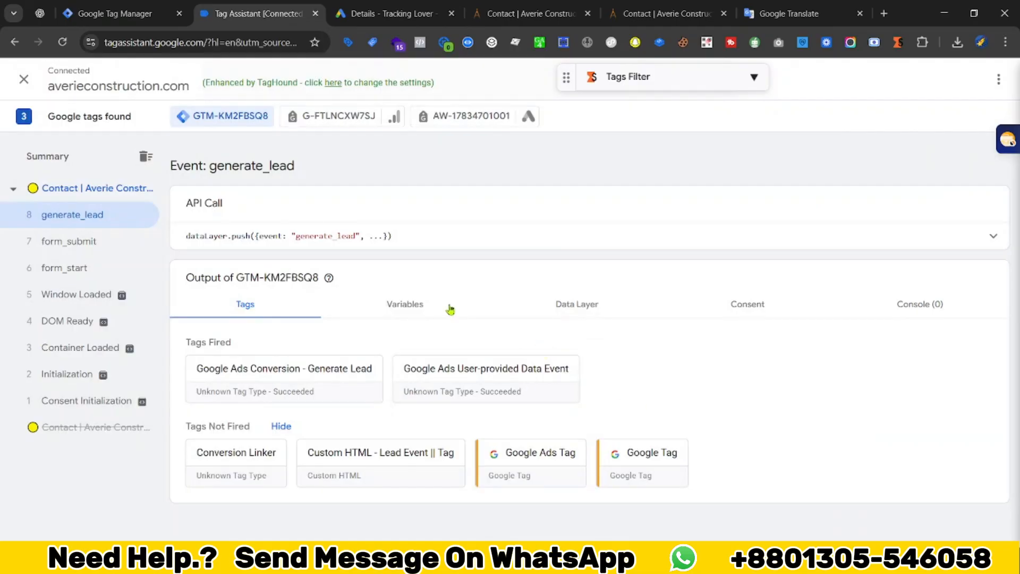
Check the Dlv - Form Email and DLV - Form Phone variable values for the generate_lead event, and return to its tags.
left_click(444, 307)
scroll(523, 455, "down", 8)
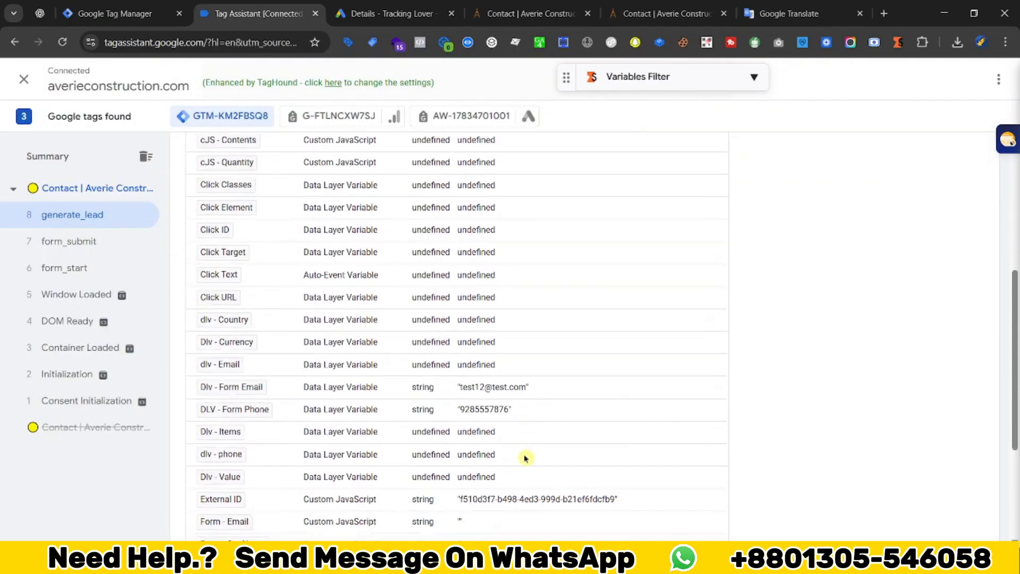
left_click_drag(461, 280, 530, 279)
left_click_drag(458, 302, 510, 303)
scroll(409, 412, "up", 10)
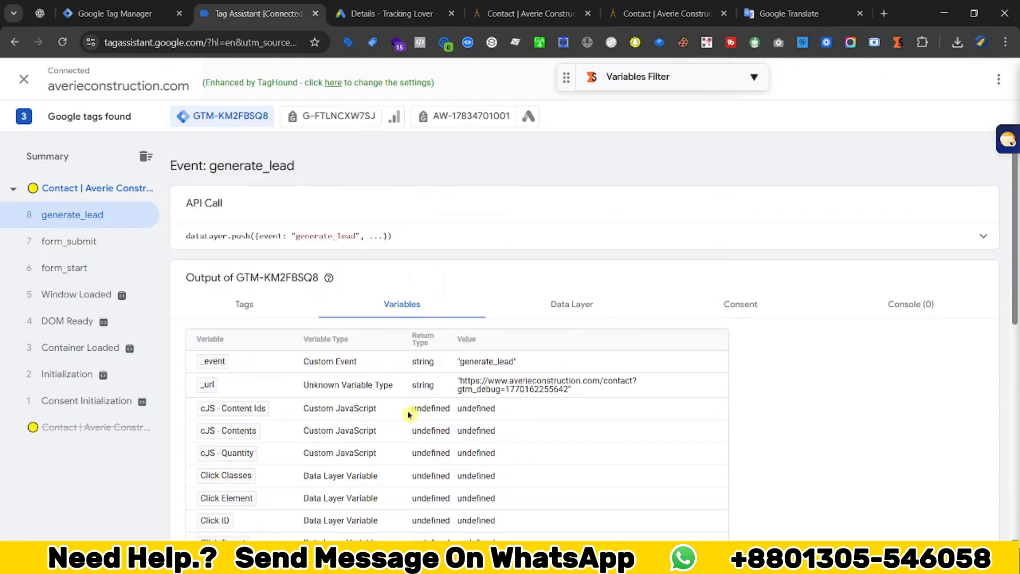
left_click(241, 304)
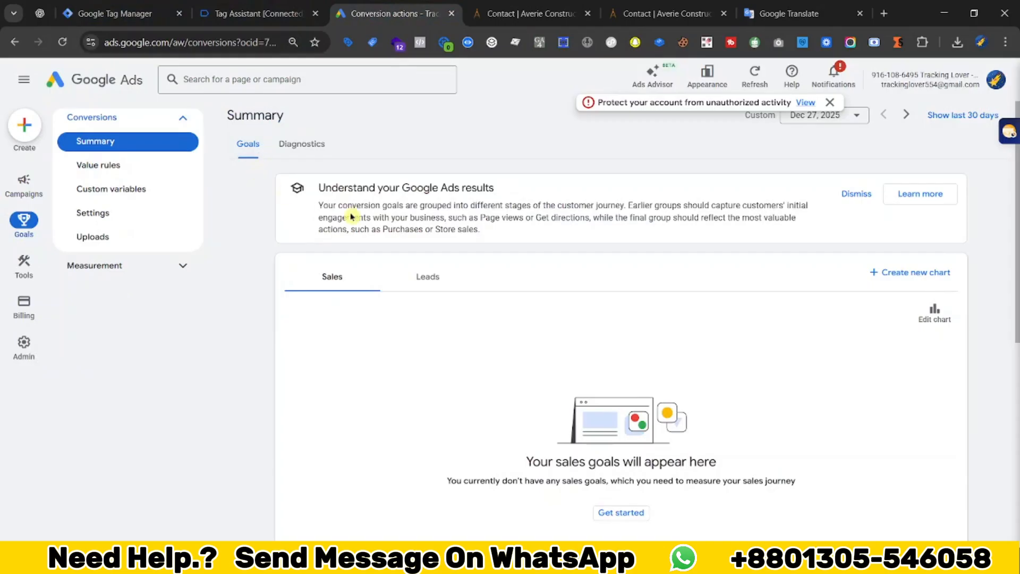
Check the status of the conversion action under the Submit lead form goal in Google Ads, and return to Tag Assistant.
scroll(400, 300, "down", 7)
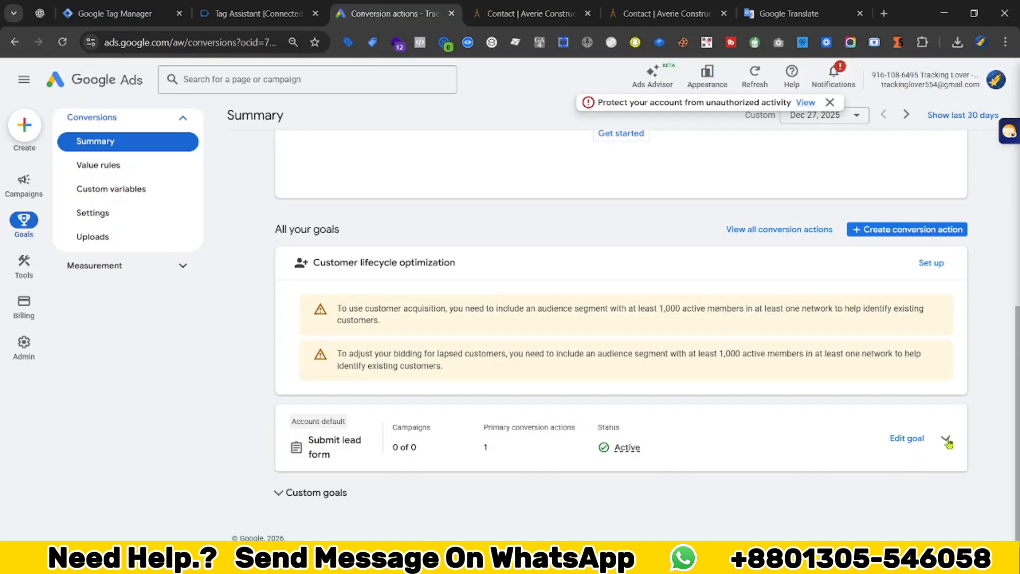
left_click(946, 440)
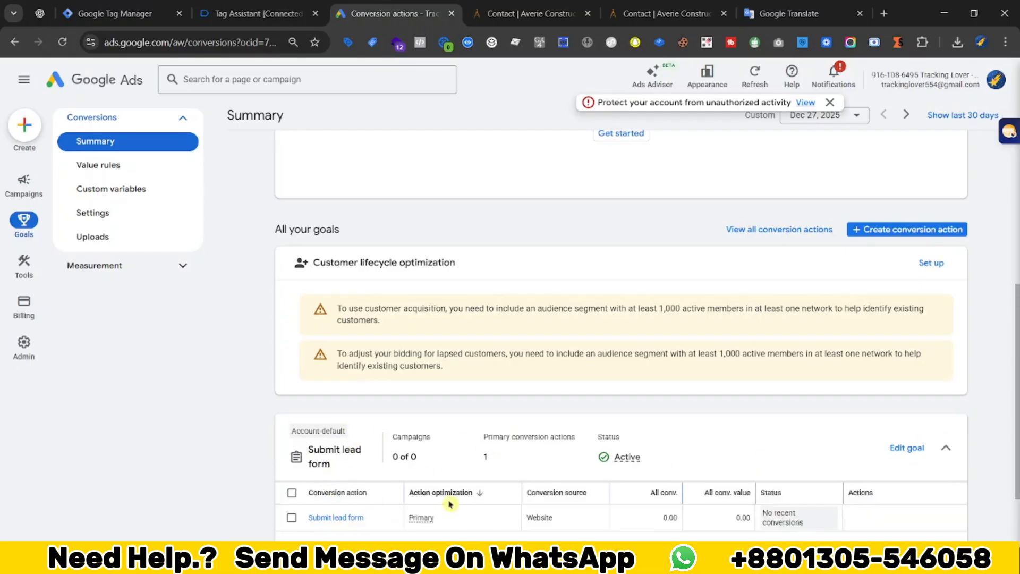
scroll(451, 504, "down", 2)
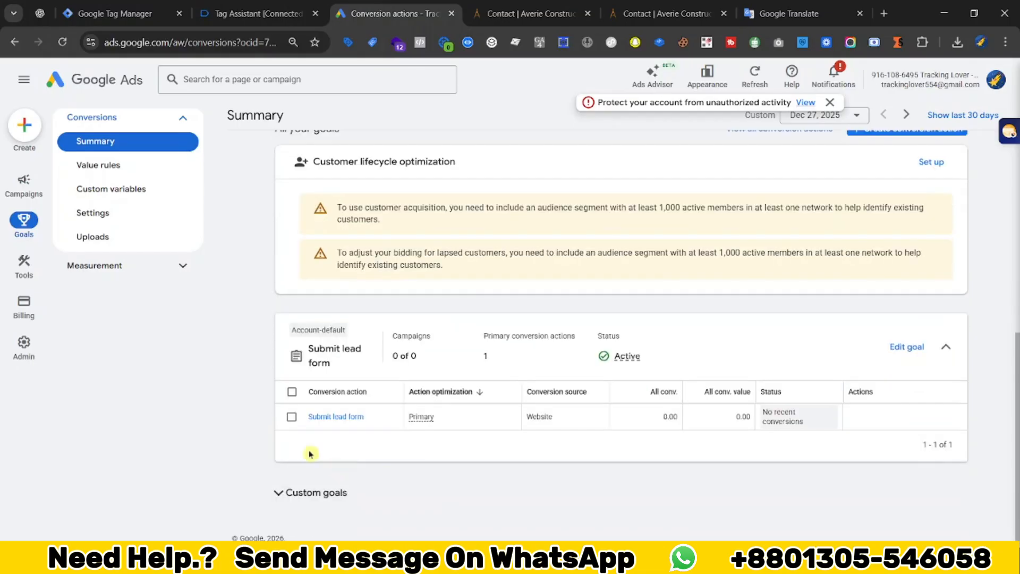
left_click(617, 360)
left_click(667, 435)
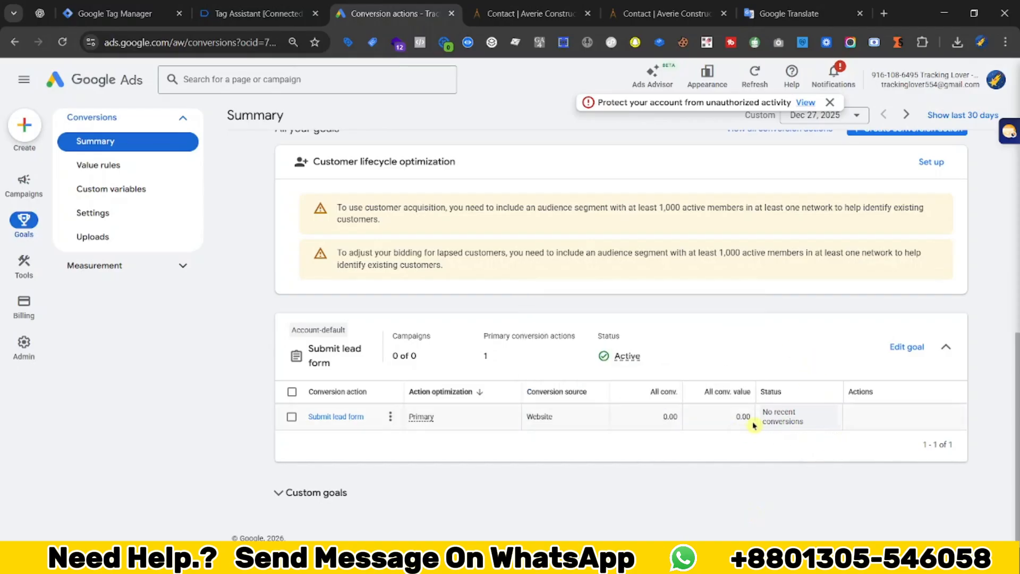
mouse_move(798, 424)
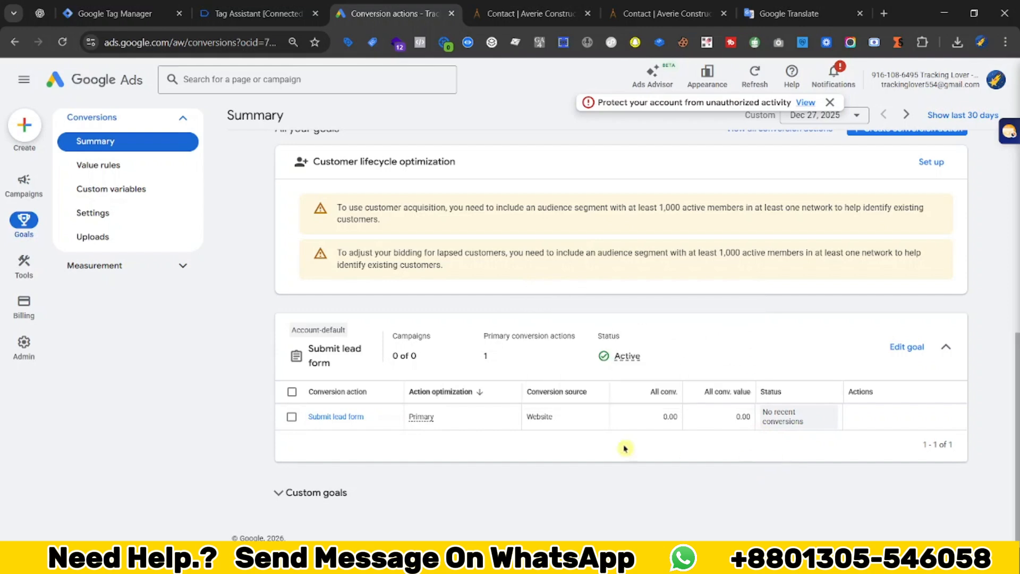
scroll(624, 444, "up", 4)
left_click(294, 5)
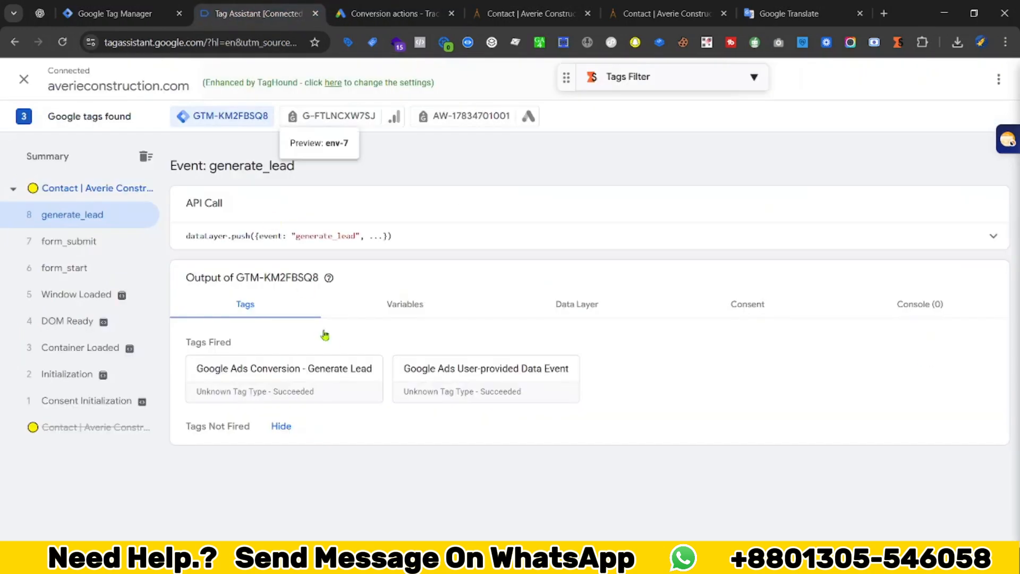